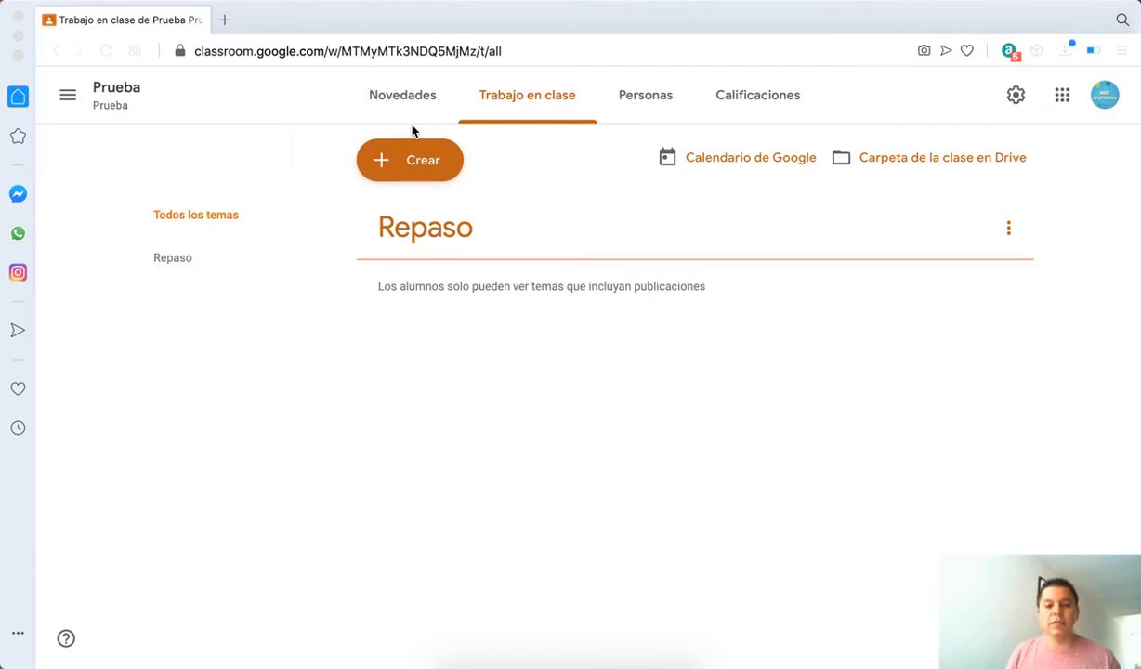
Start a new "Tarea con cuestionario" assignment in the Prueba class's classwork.
click(403, 97)
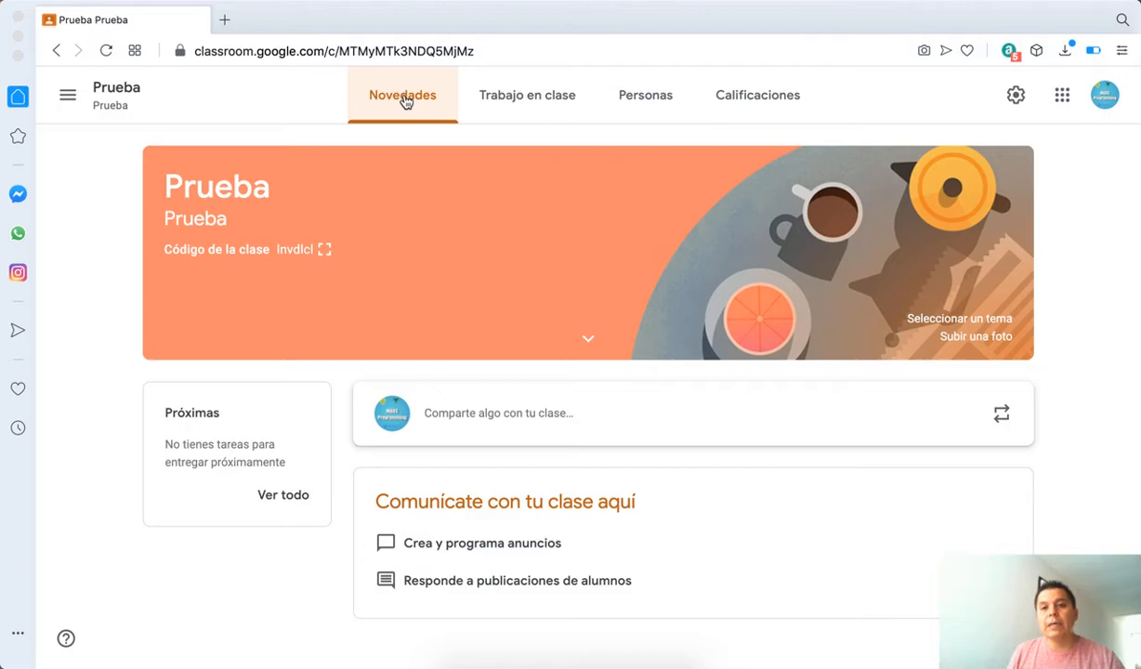
click(528, 105)
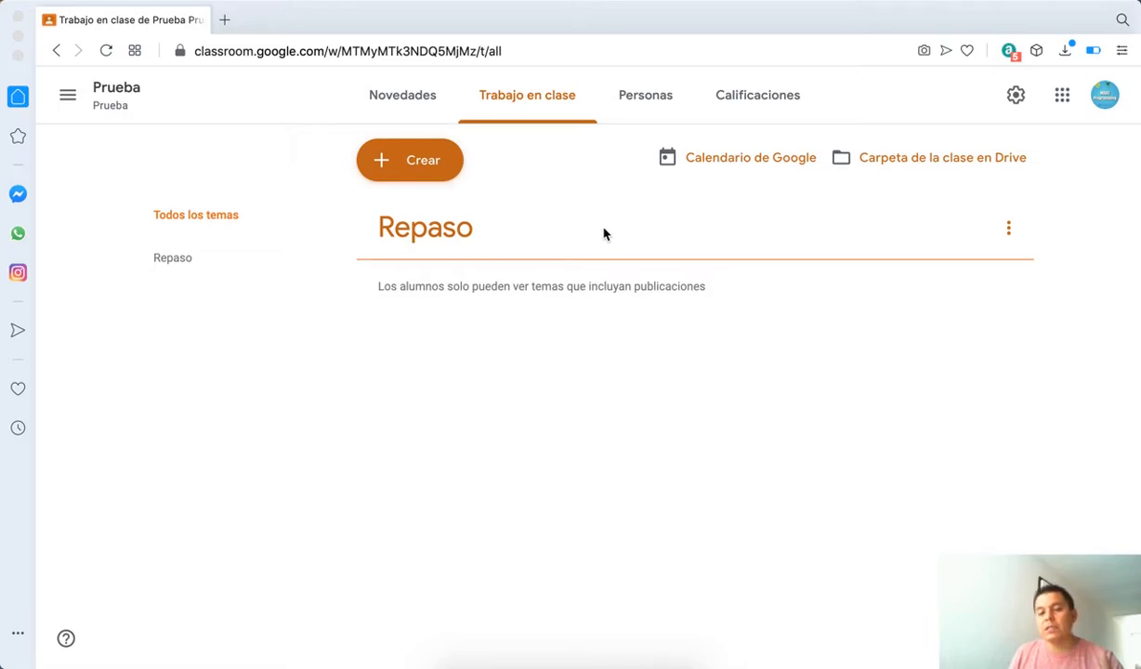
click(427, 176)
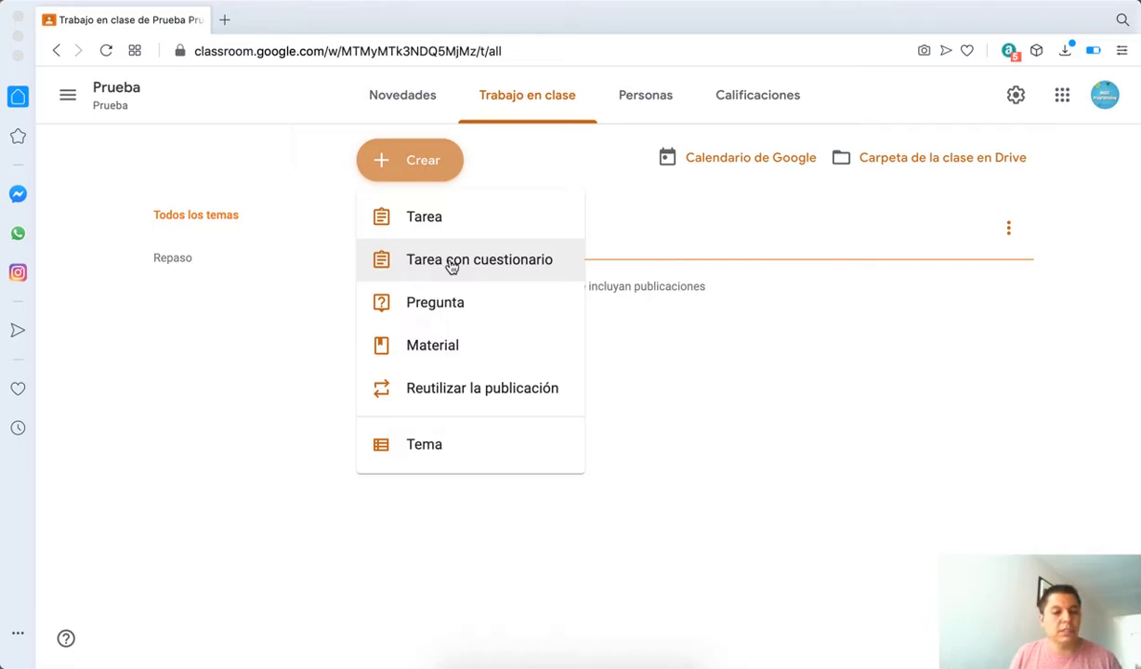
click(499, 269)
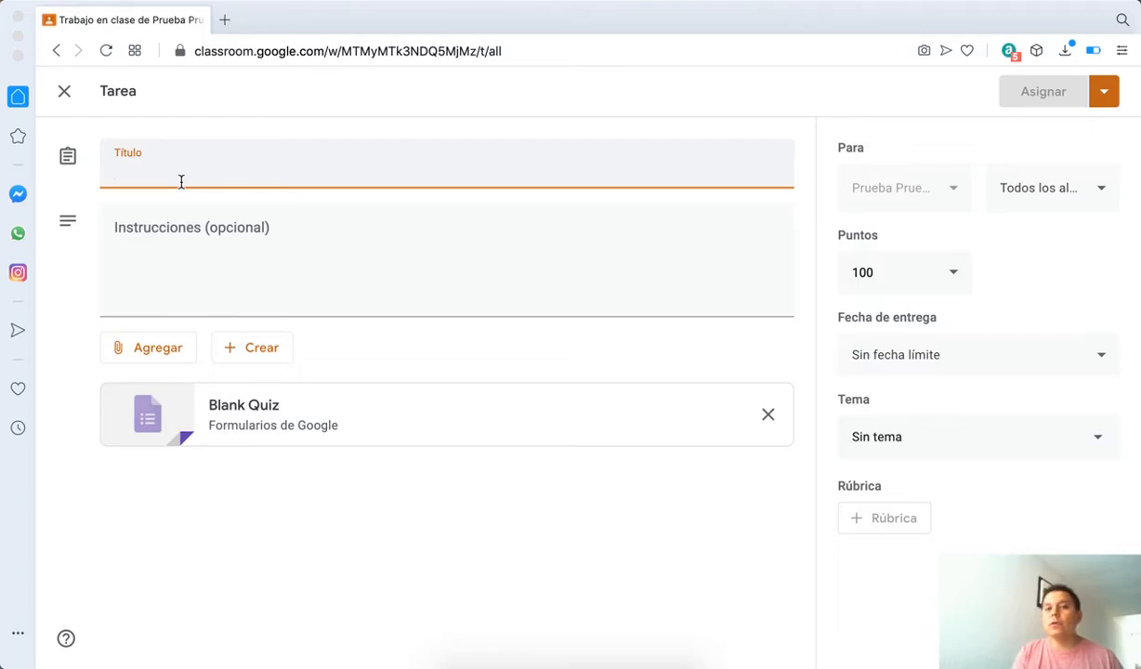
Title the assignment "Diagnóstico" and enter "Instrucciones" as its instructions.
text(Dia)
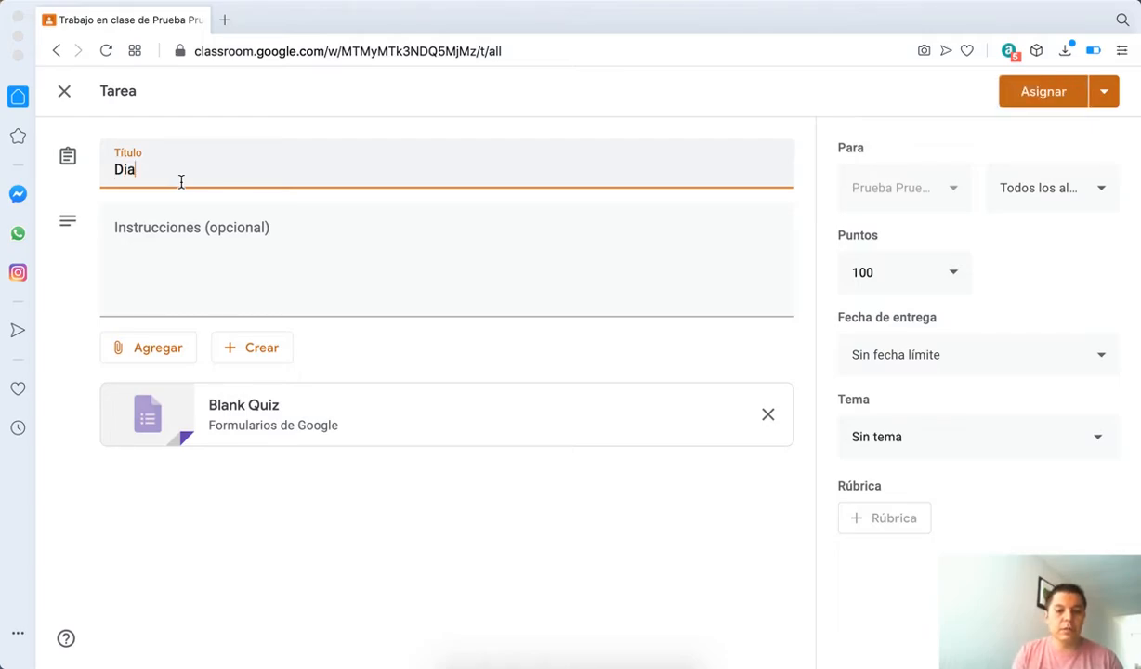
text(gnóstico)
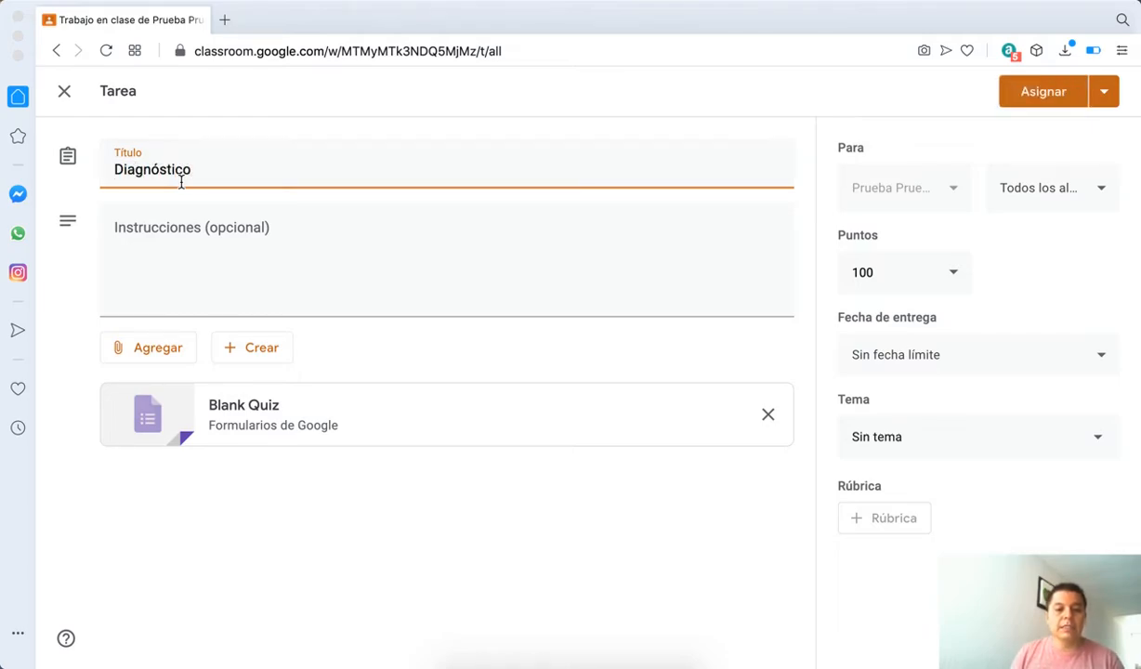
click(196, 262)
text(I)
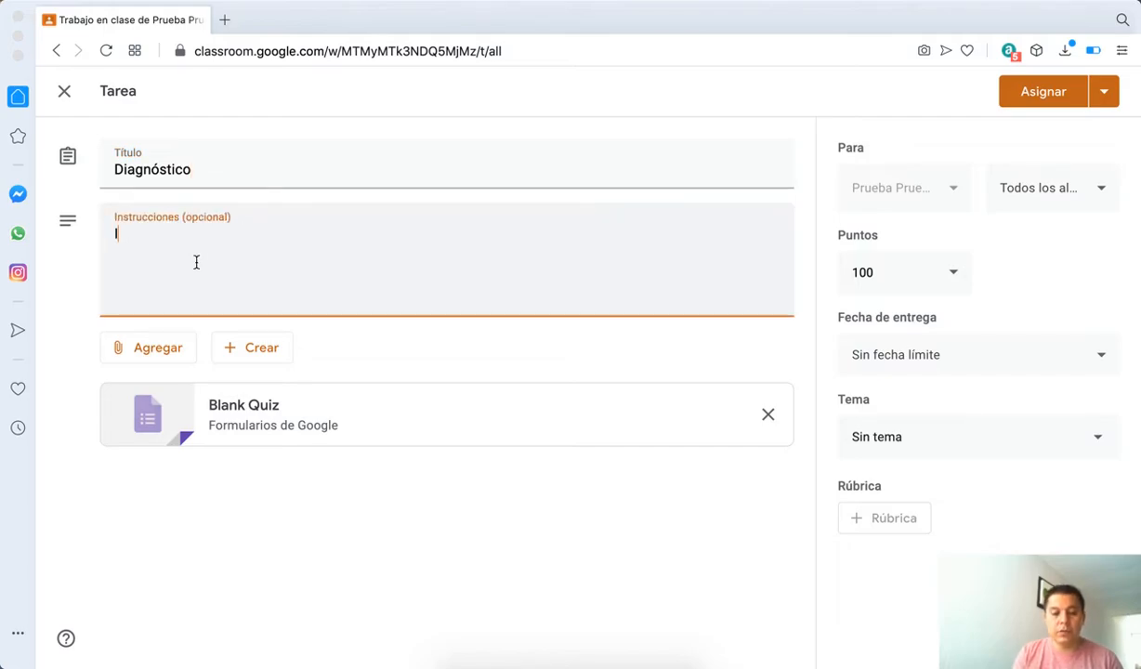
text(nstrucciones)
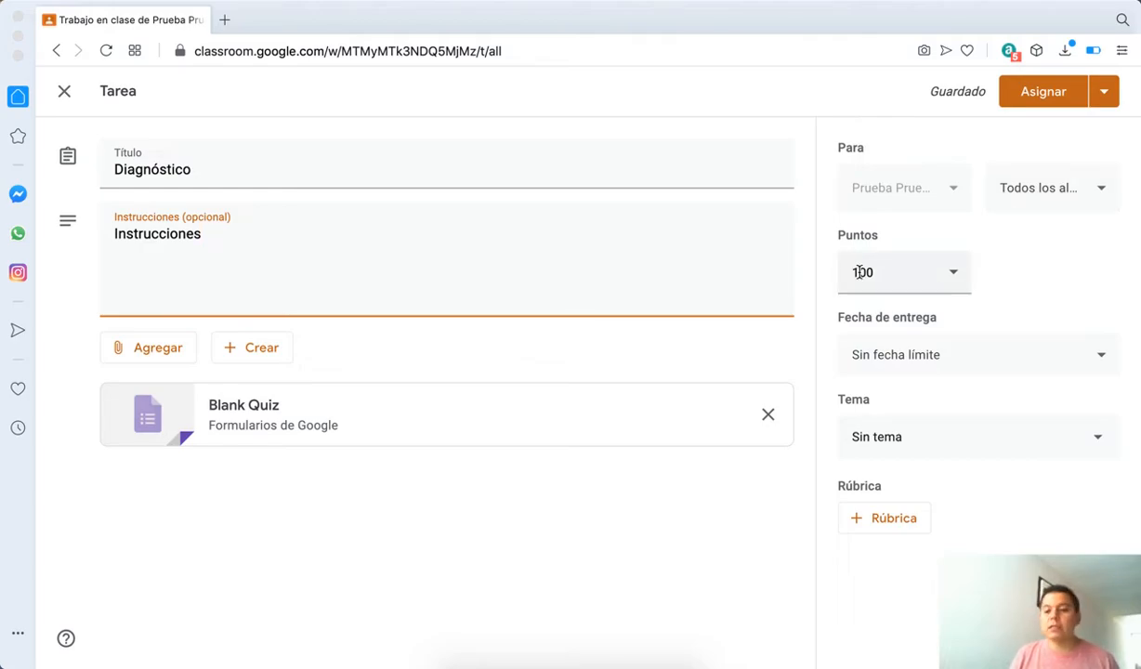
Set the assignment's due date to 2 September 2020 with a 23:59 time limit.
click(943, 362)
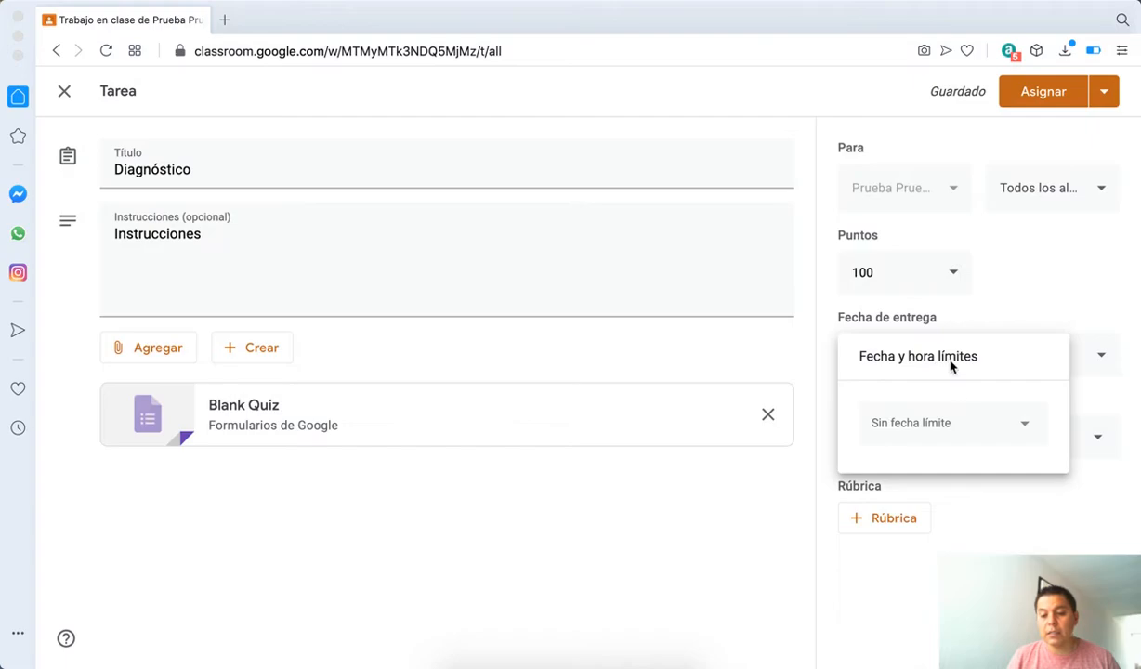
click(949, 429)
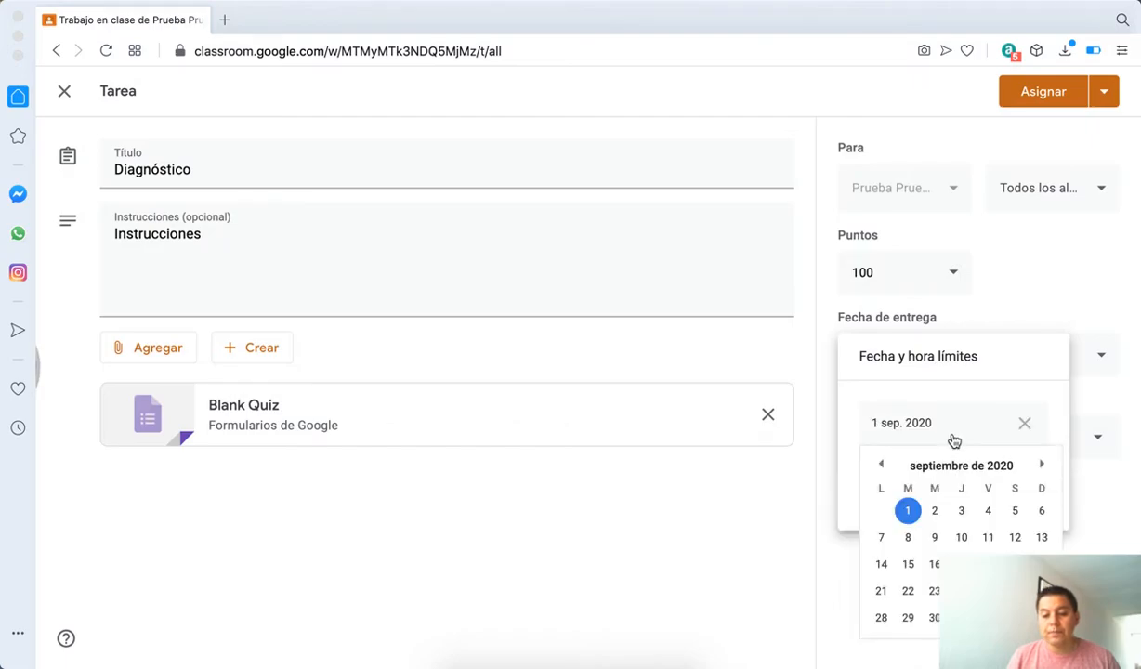
click(936, 519)
click(908, 494)
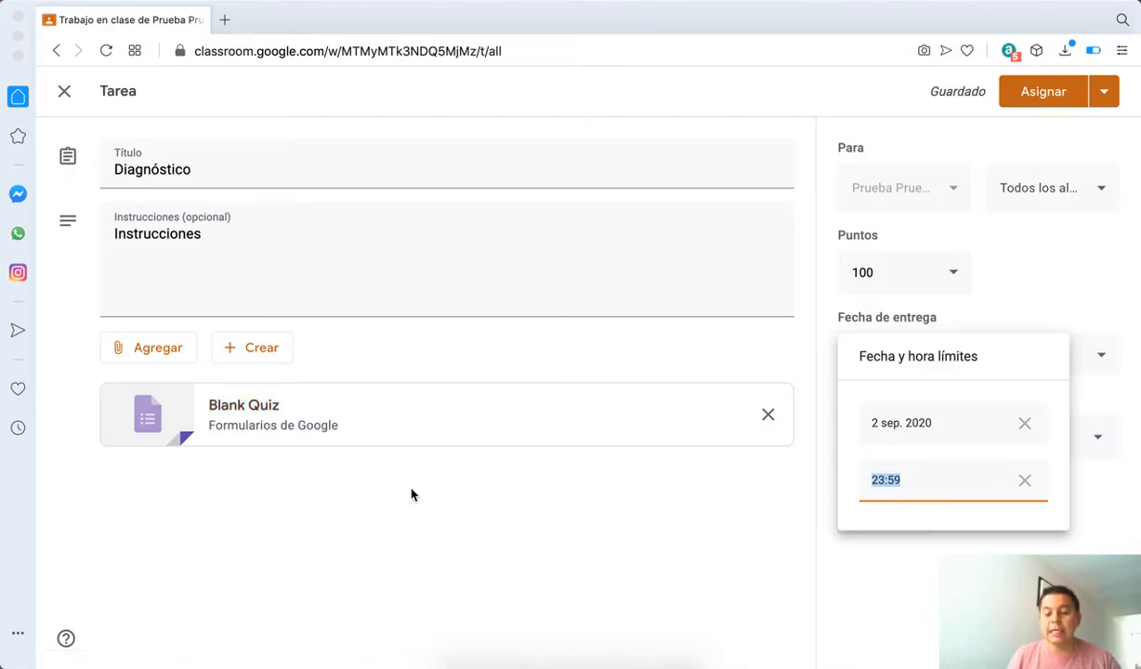
click(428, 524)
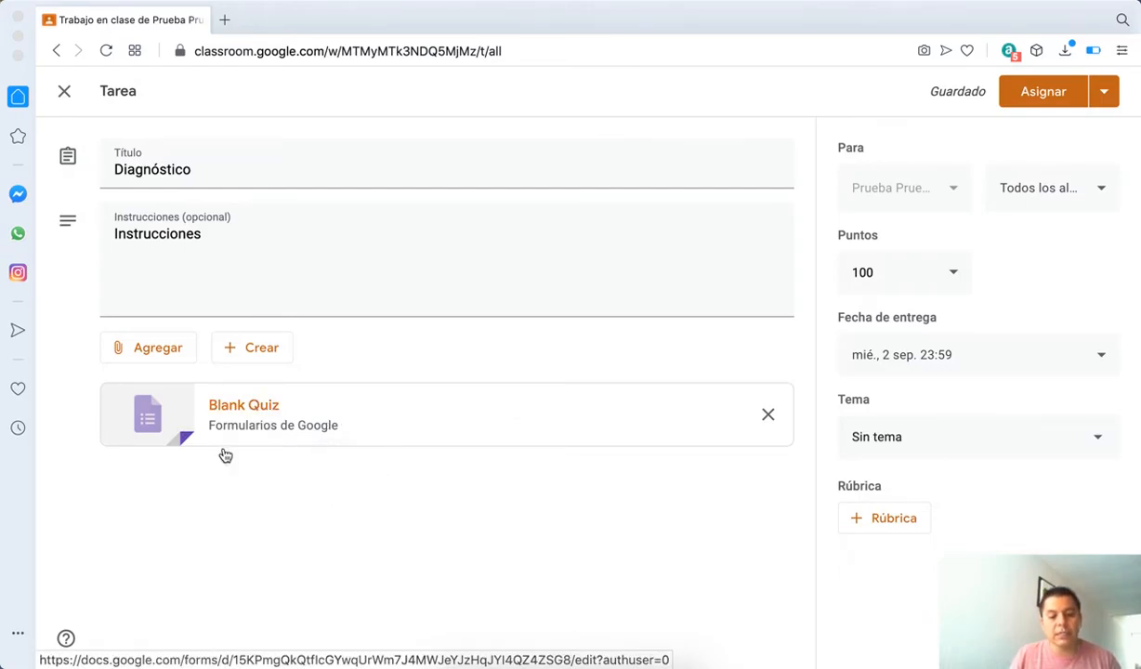
Open the attached Blank Quiz form and set both its heading and its description to "Diagnóstico".
click(280, 437)
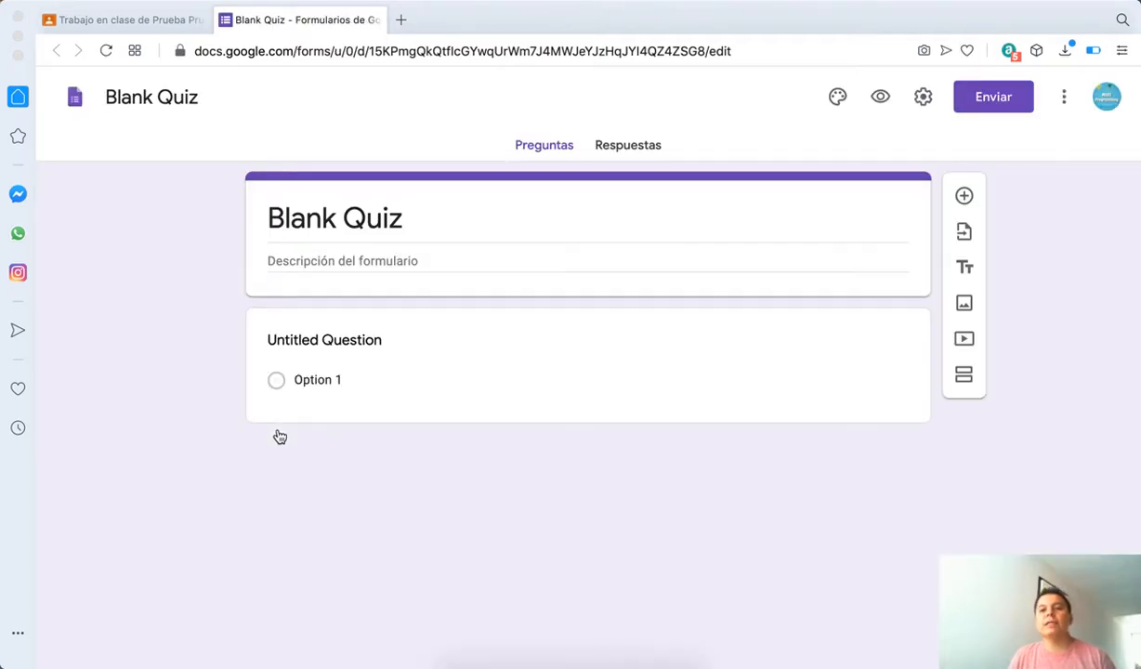
click(359, 339)
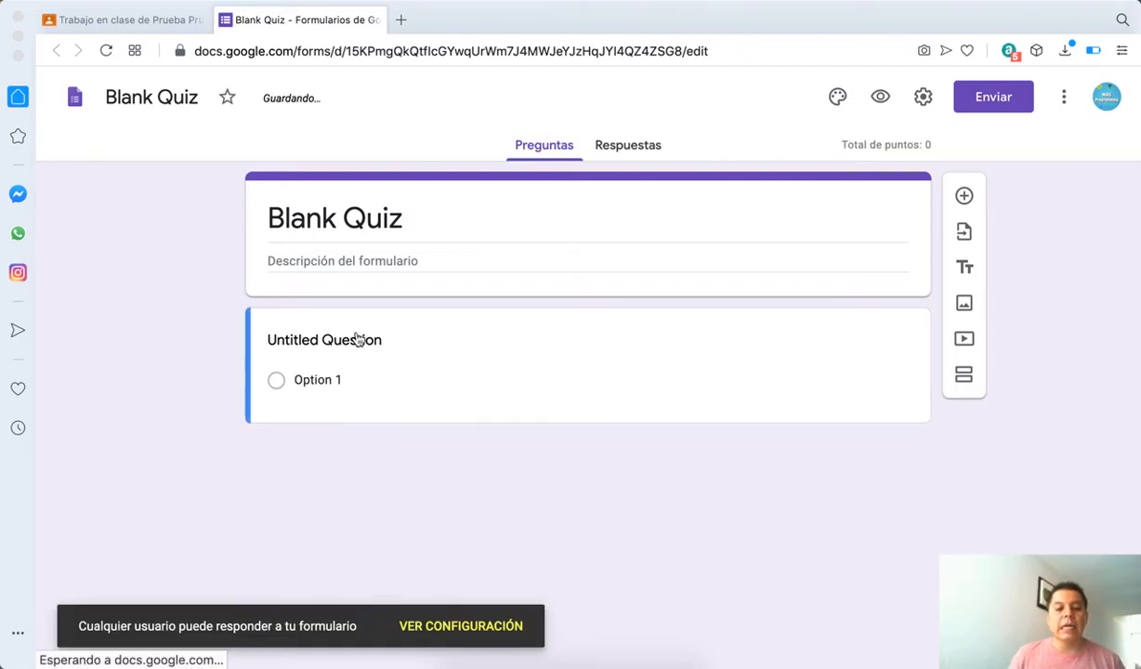
click(351, 225)
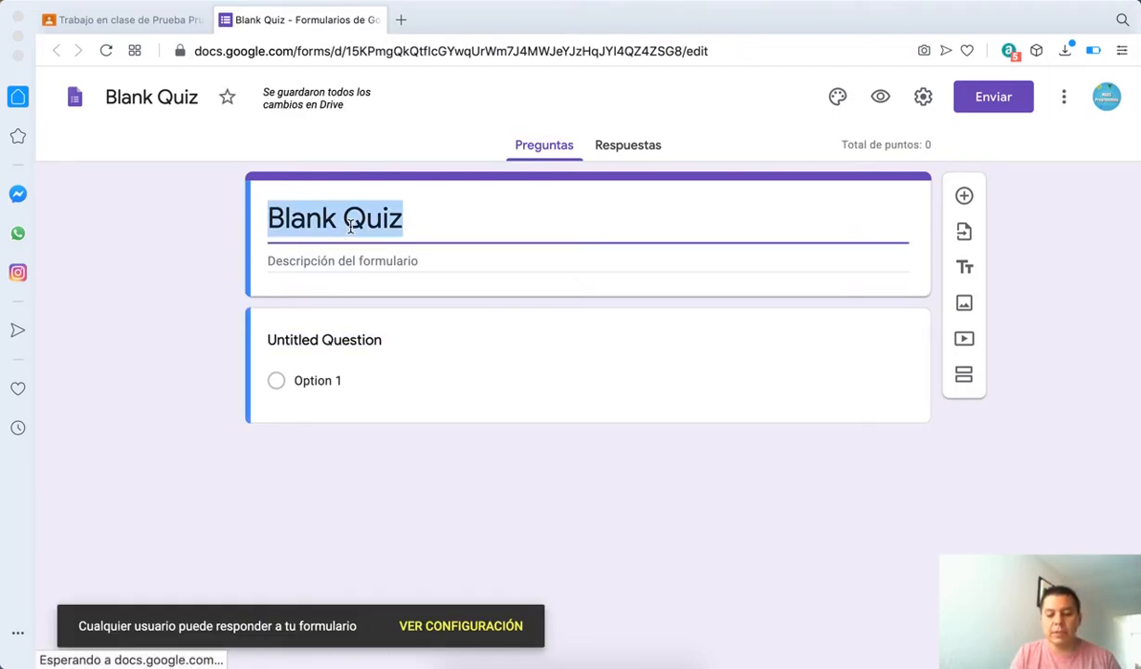
text(Diagnóstico)
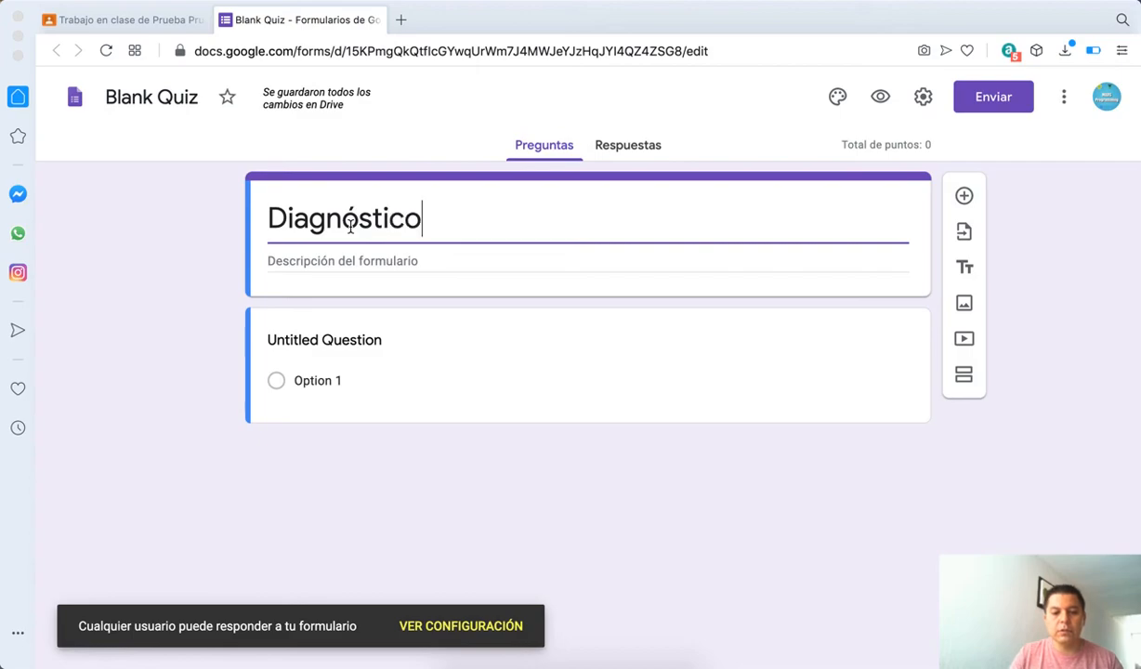
click(373, 268)
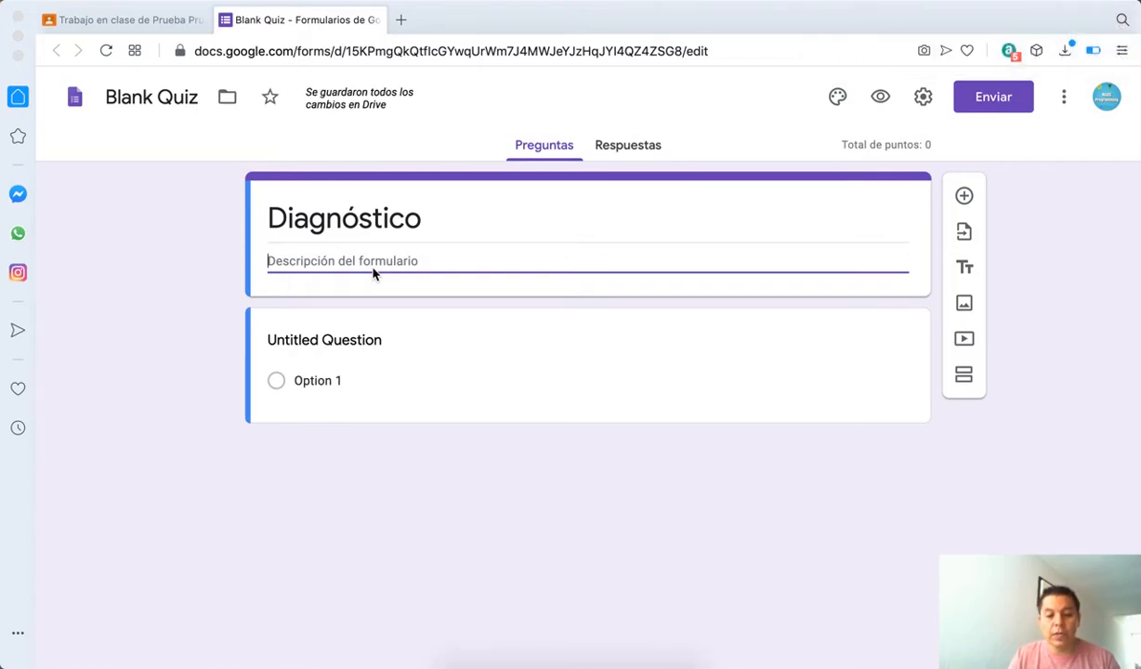
text(Diagnóstico)
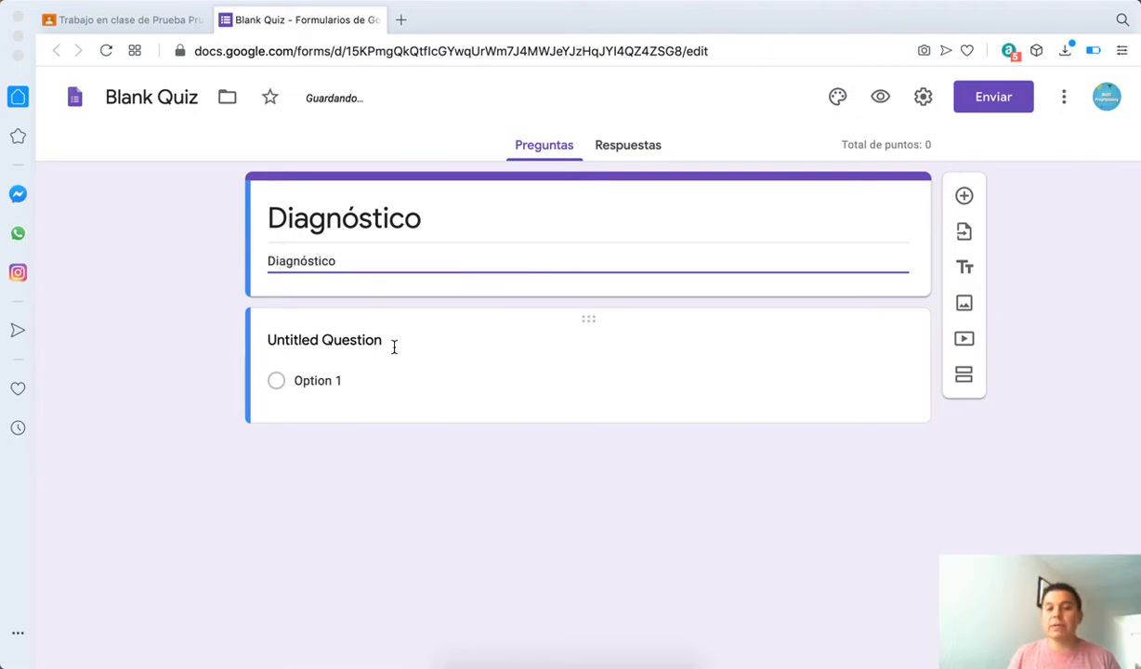
Replace the untitled question's text with "¿Esta es una pregunta?".
click(316, 340)
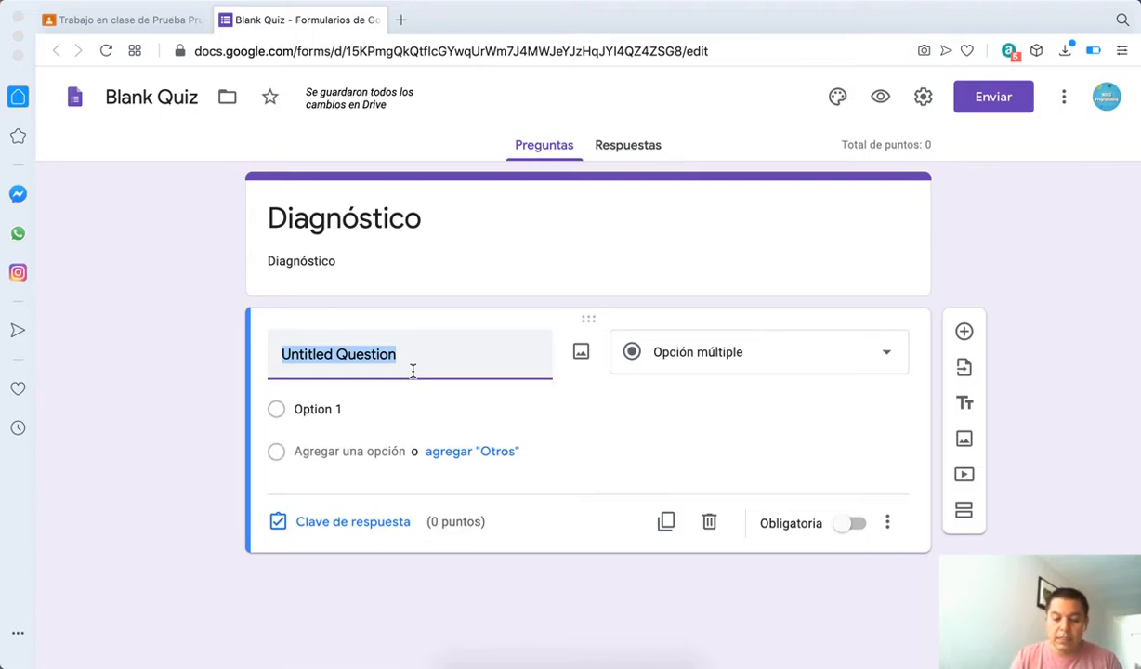
text(¿Esta es)
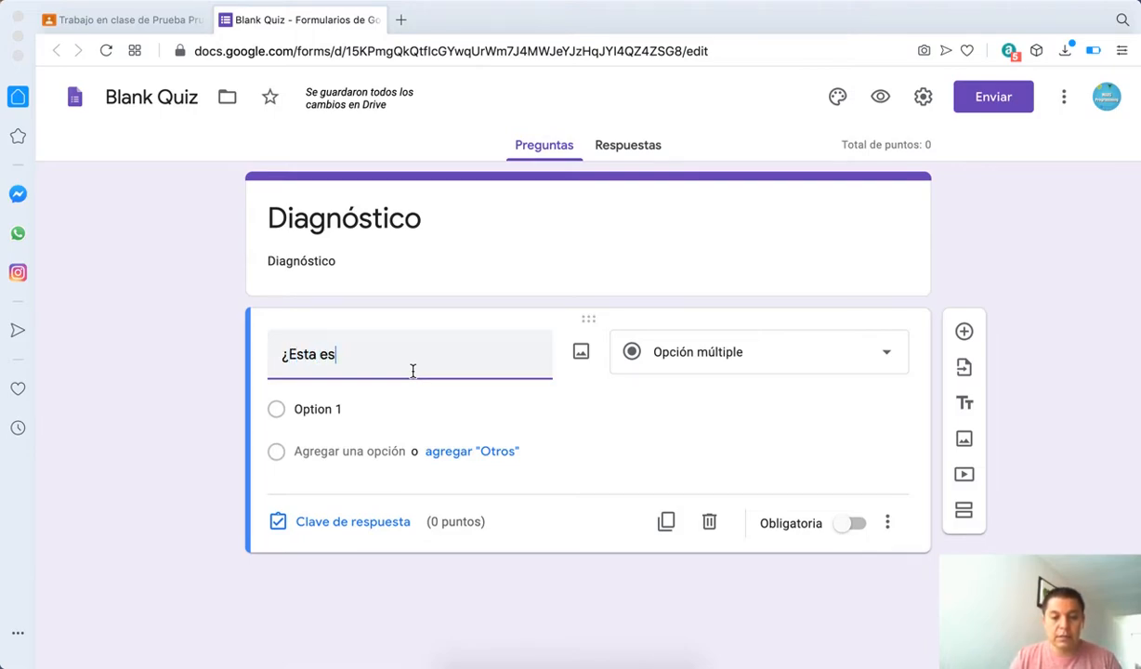
text( una pregunta?)
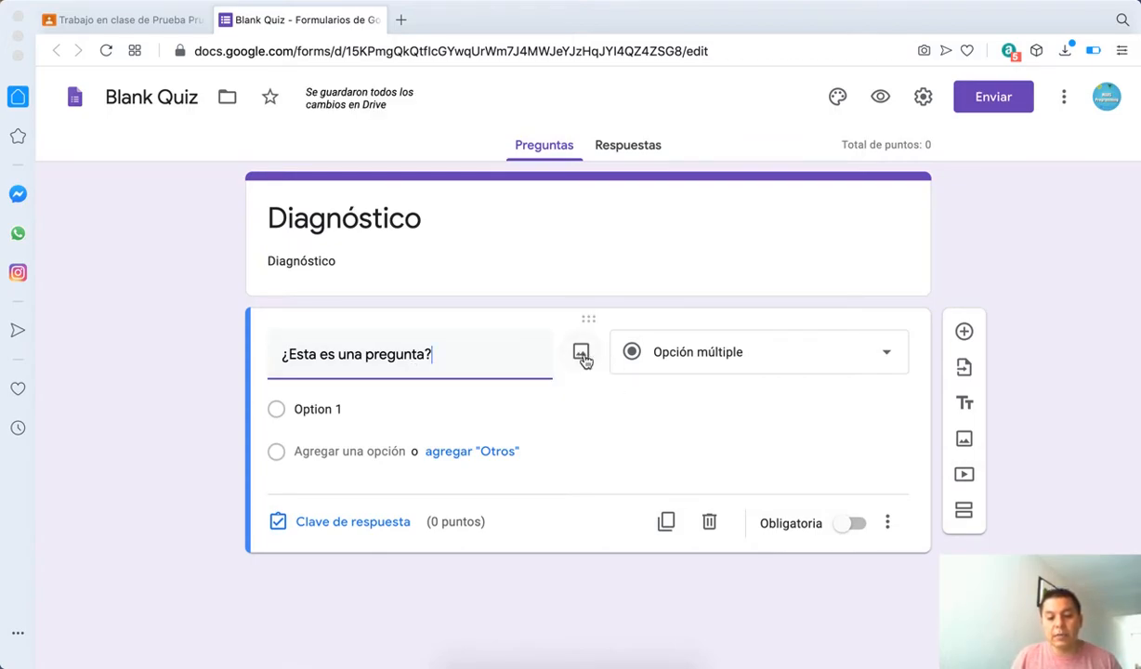
Insert the image imagen3.jpg from the htmlExamples folder on the computer into the question.
click(582, 356)
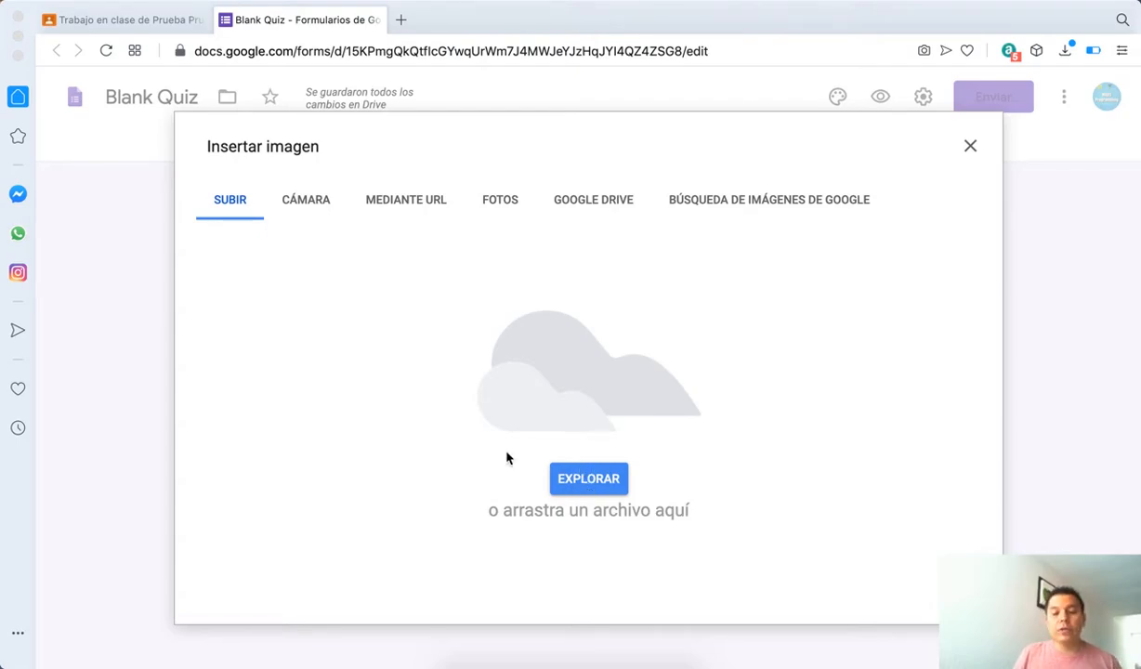
click(595, 492)
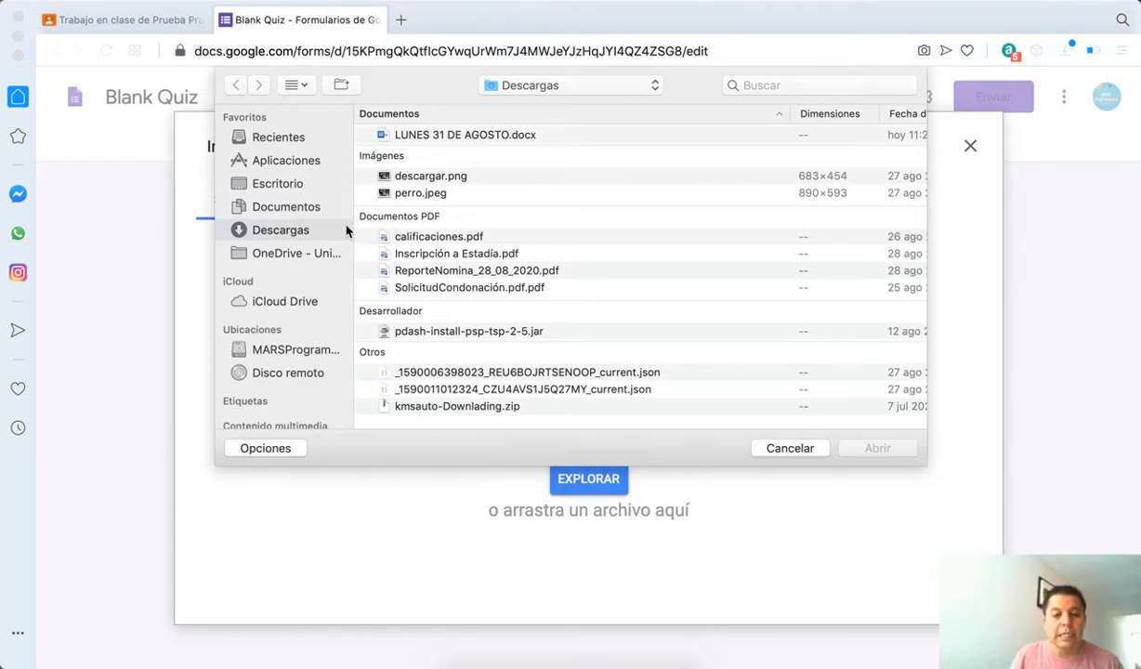
click(275, 186)
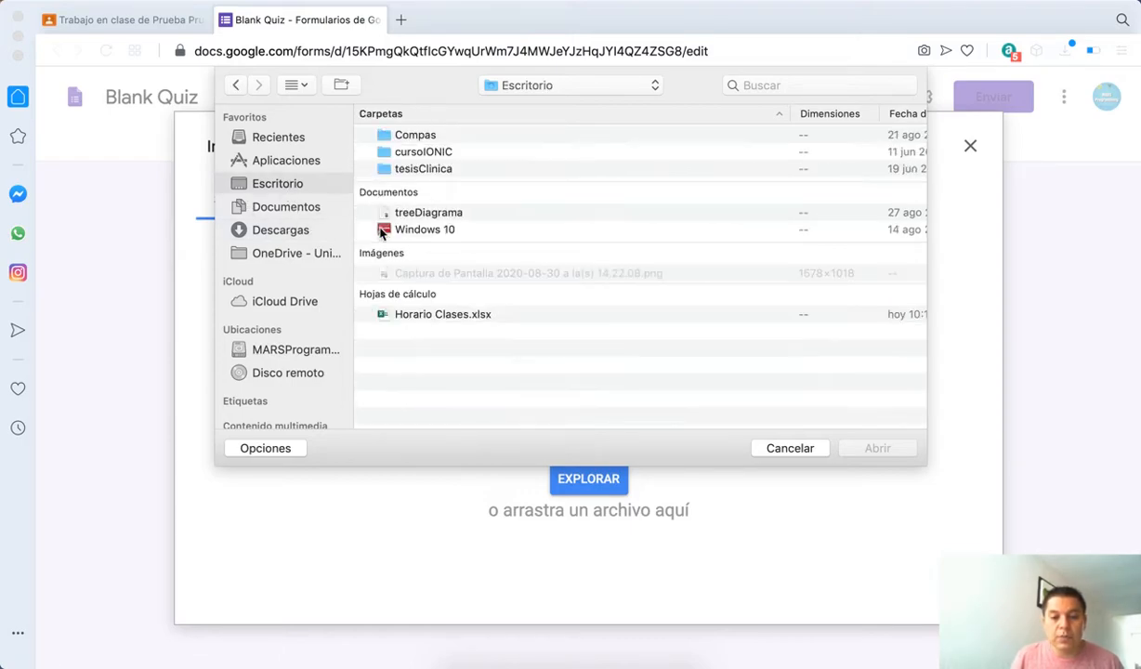
click(284, 354)
double_click(430, 154)
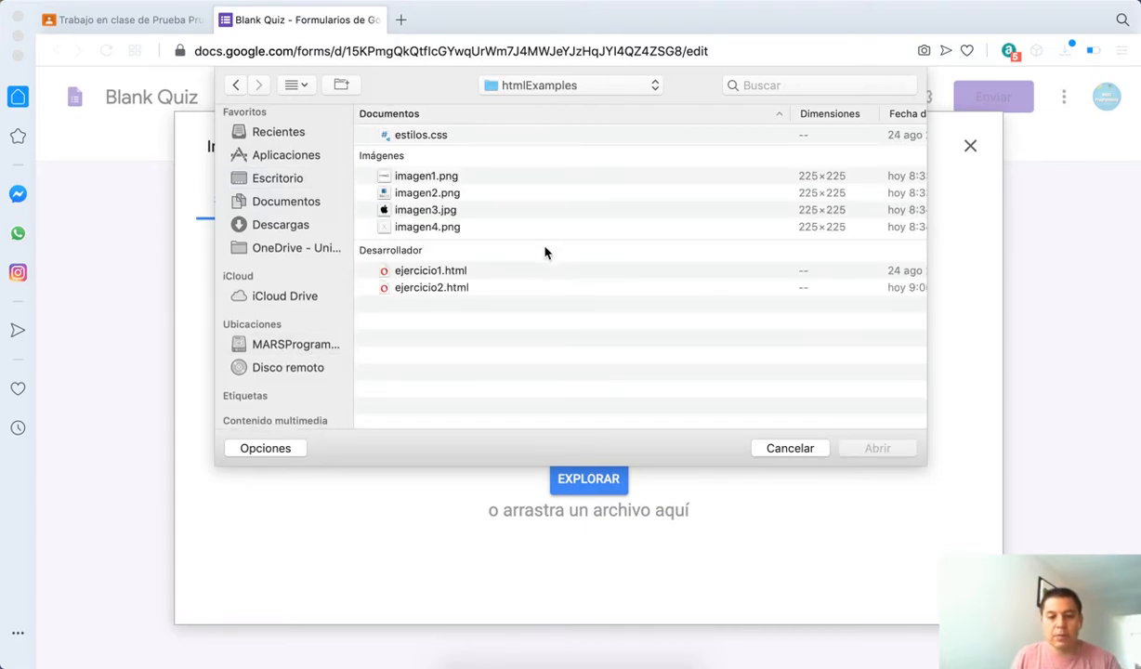
click(420, 212)
click(869, 448)
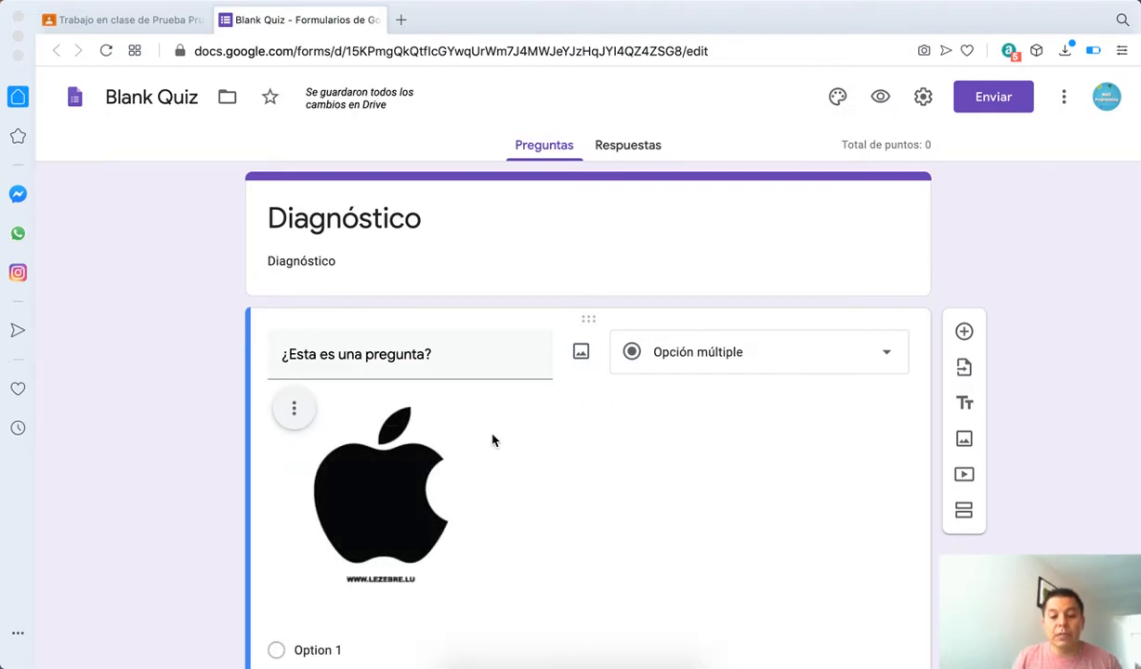
Change the question's text to "¿Qué Logotipo Es?".
triple_click(407, 365)
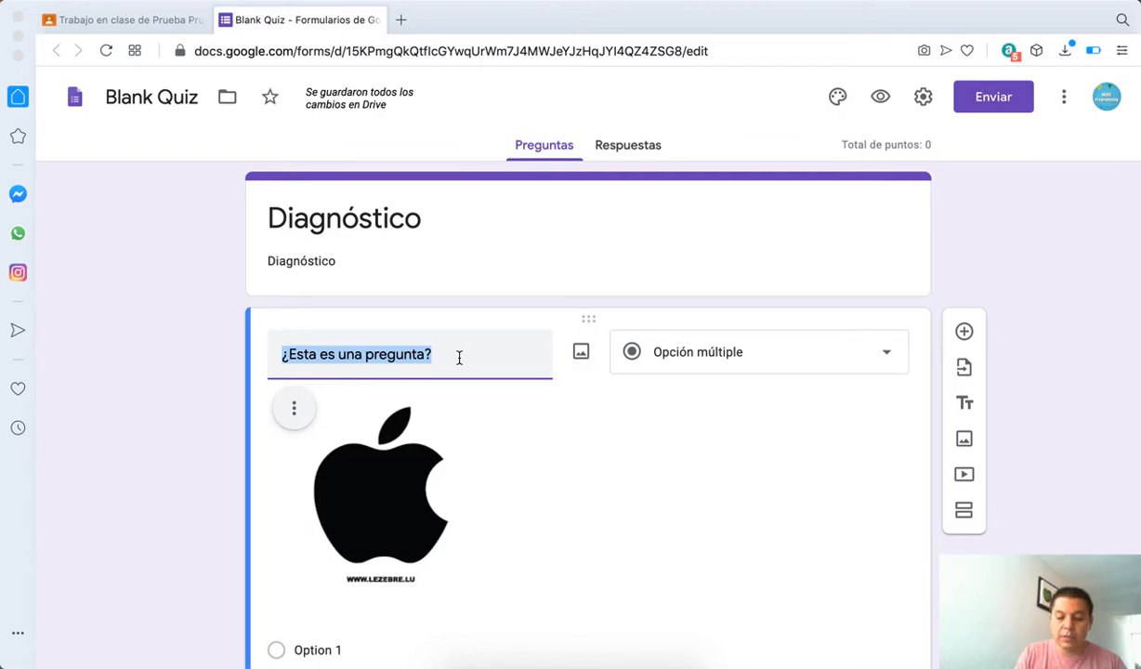
text(¿Qué Logotipo ES)
key(BackSpace)
text(s?)
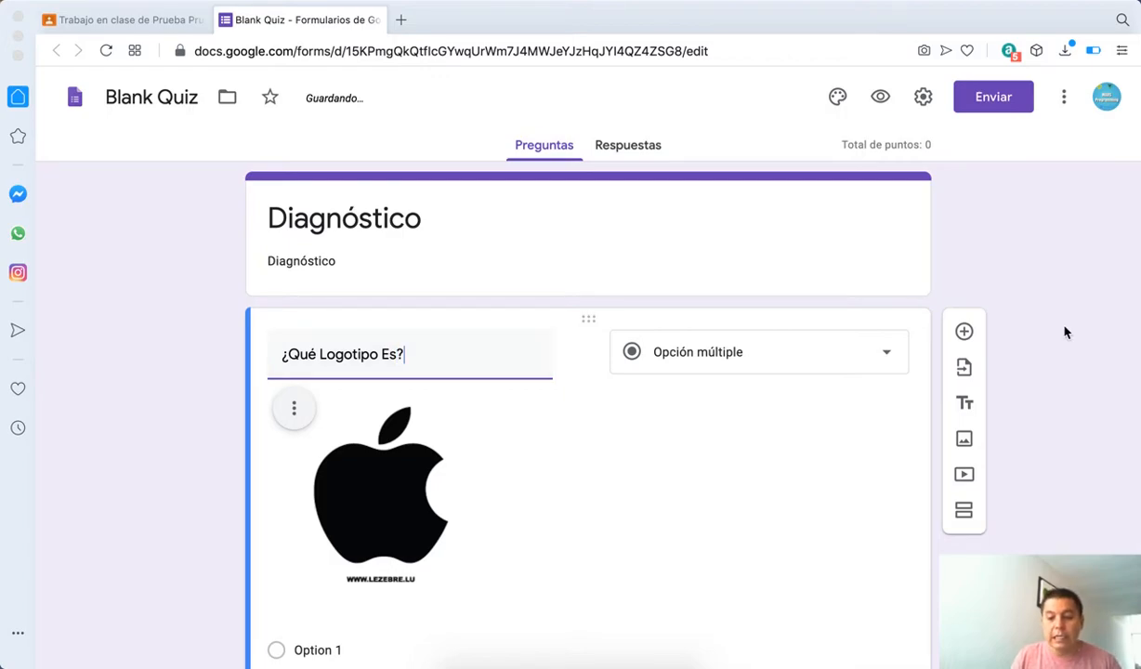
Give the logo question the three answer options Apple, Windows and Linux.
scroll(1065, 331, down, 2)
click(319, 540)
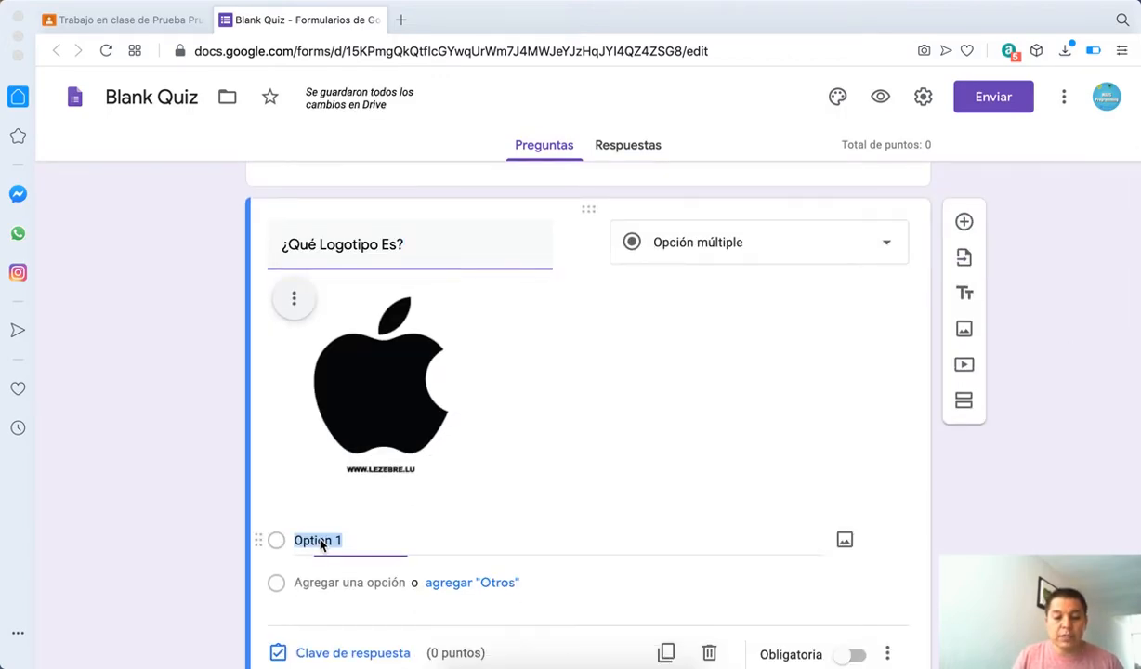
text(Appl)
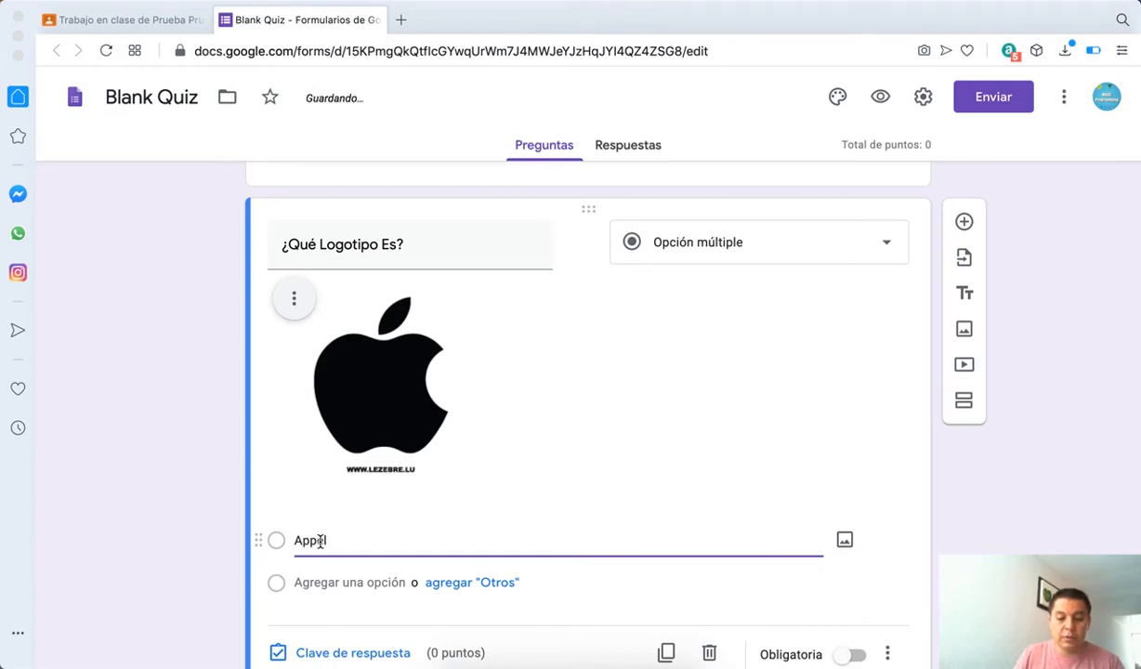
text(e)
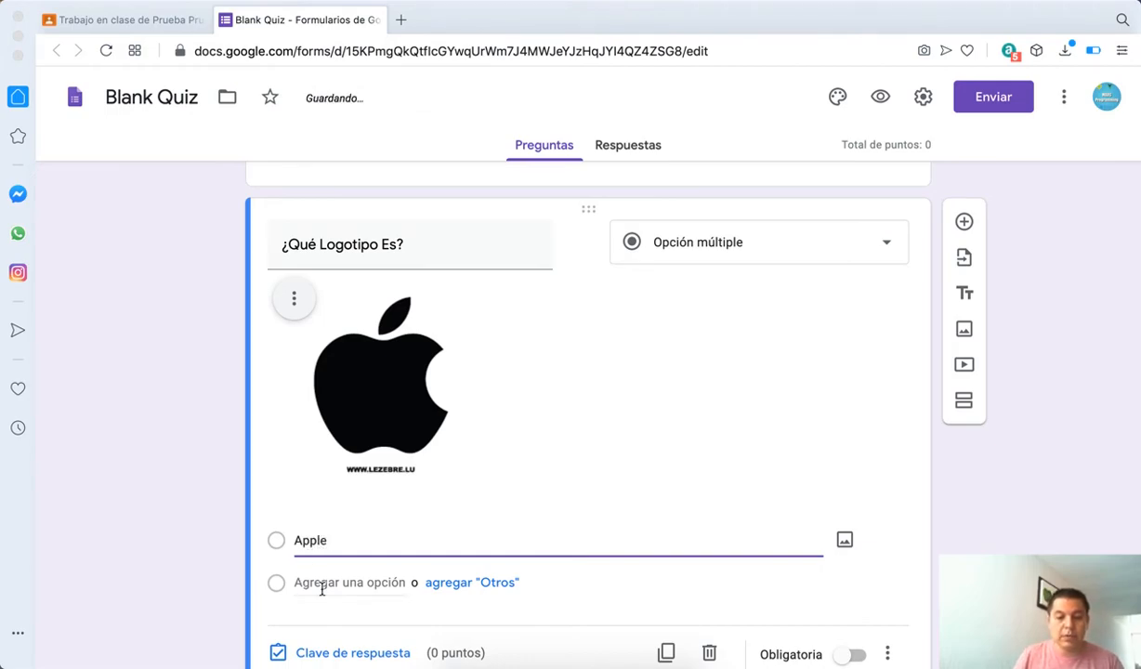
click(321, 583)
text(Windows)
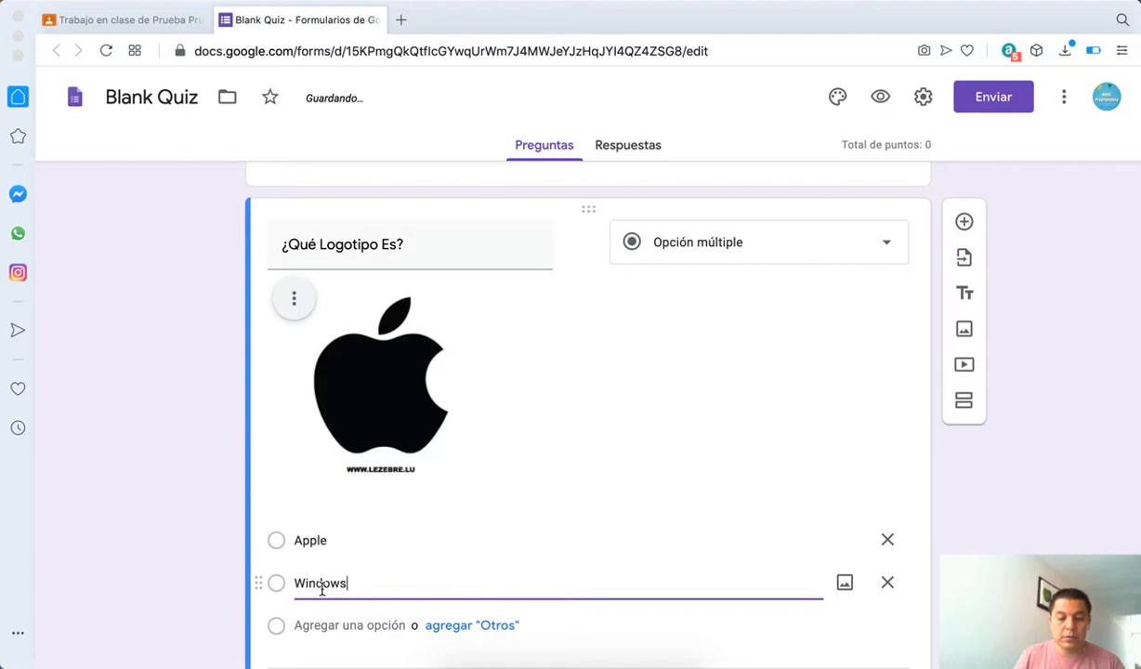
click(328, 628)
text(Linux)
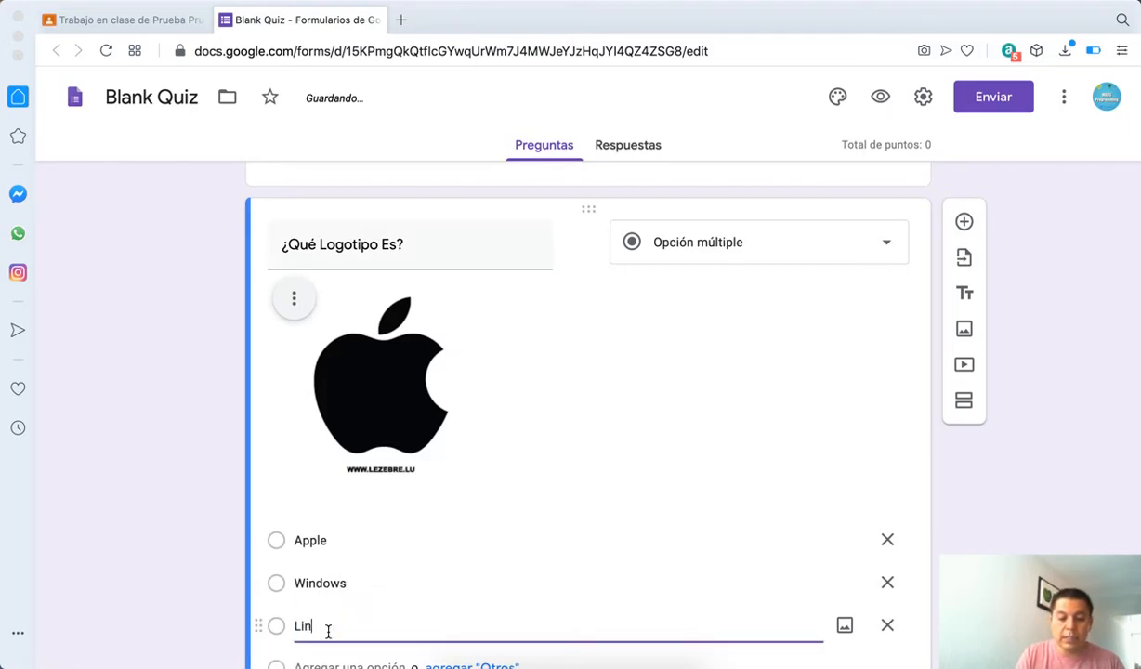
scroll(170, 522, down, 1)
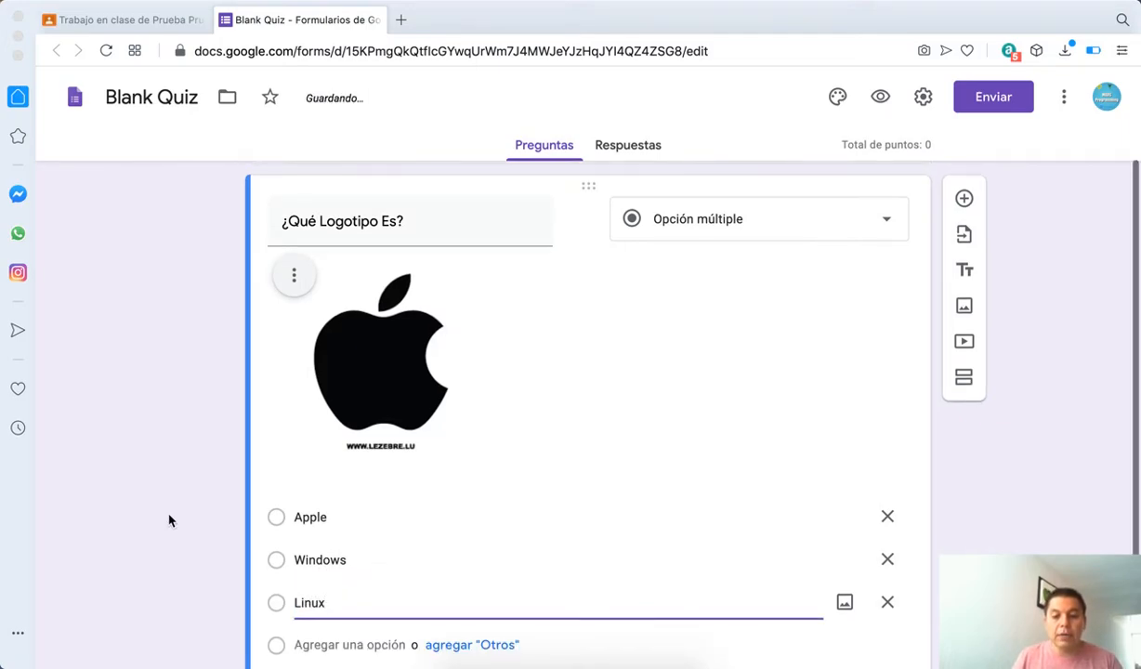
scroll(170, 521, down, 2)
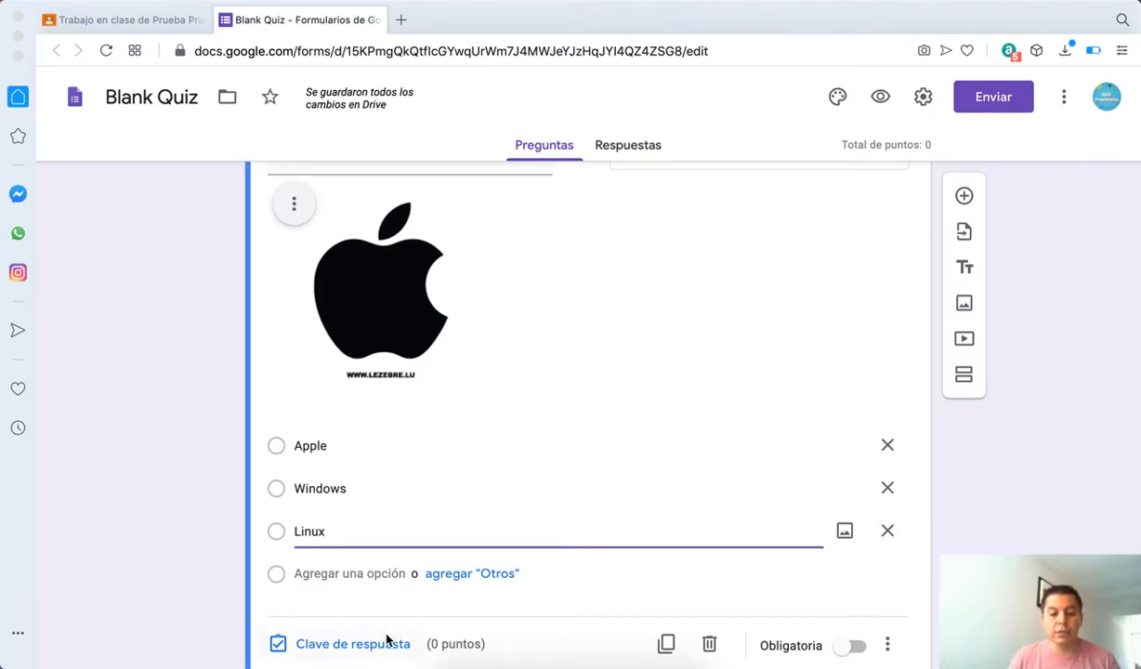
Mark Apple as the correct answer to the logo question and make the question worth 25 points.
scroll(187, 512, down, 2)
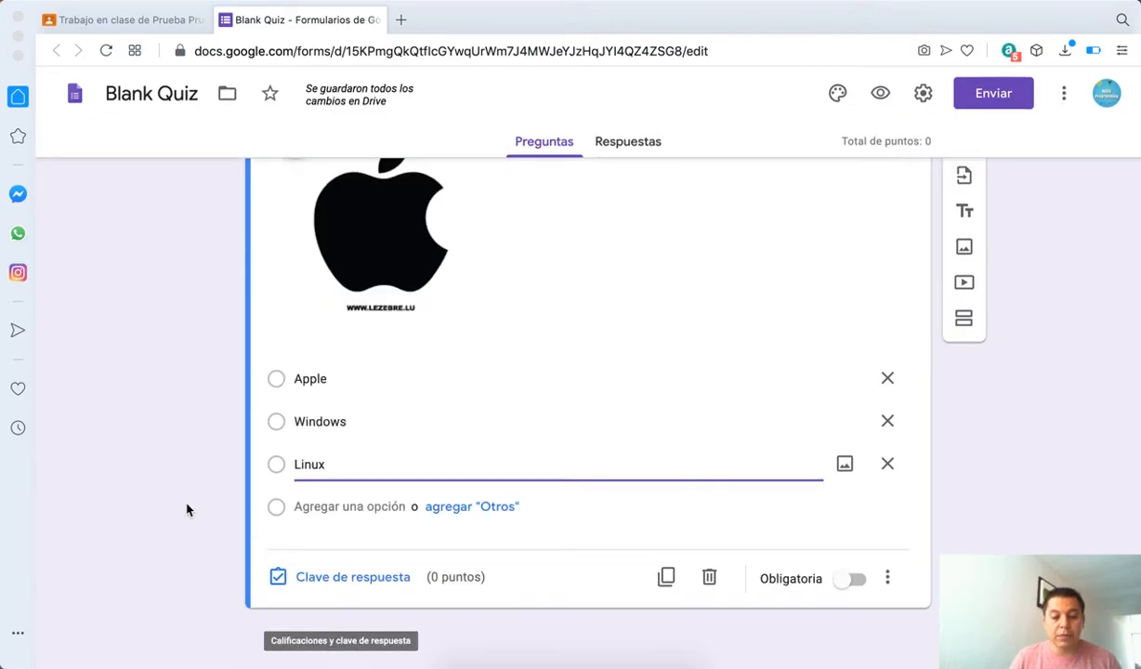
click(368, 595)
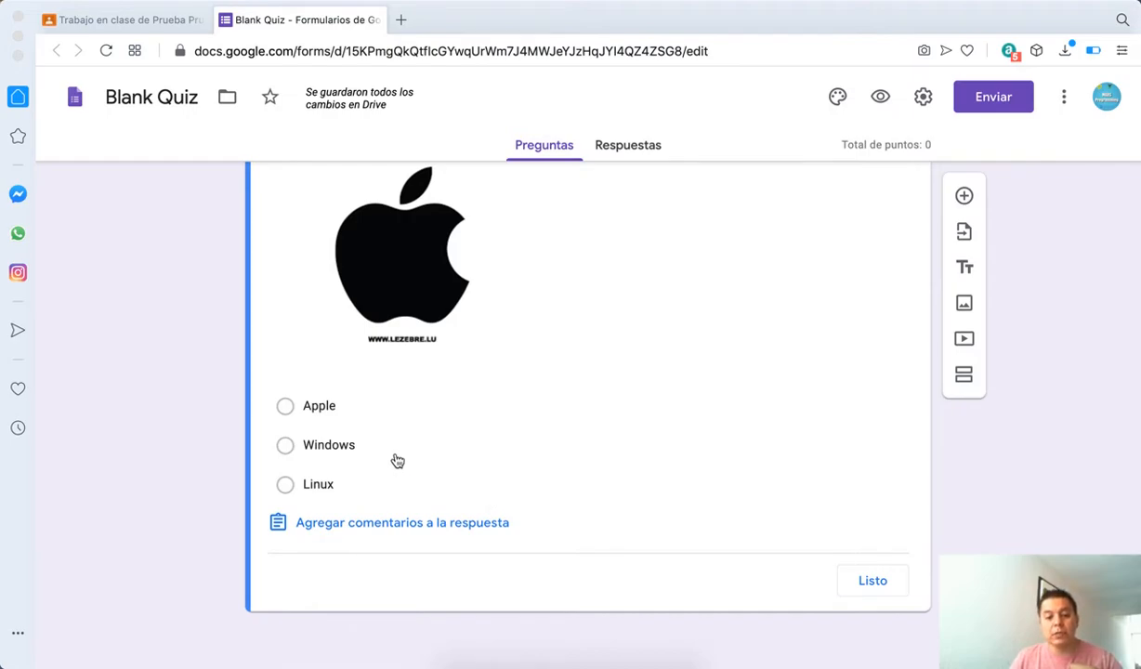
click(287, 409)
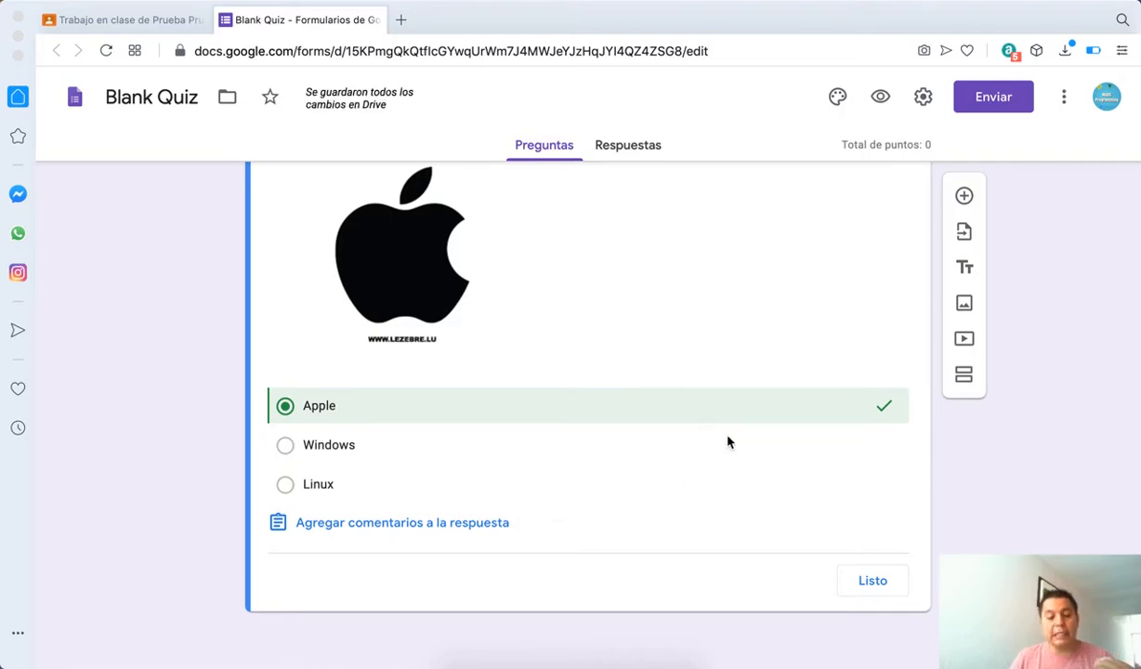
scroll(742, 467, up, 3)
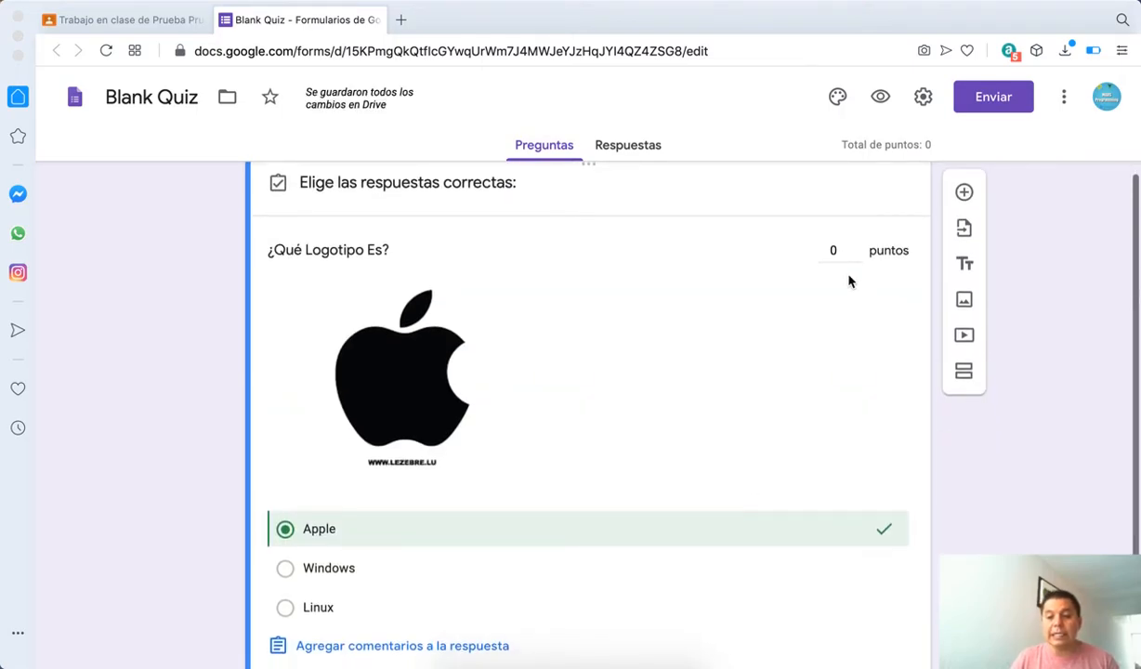
click(834, 250)
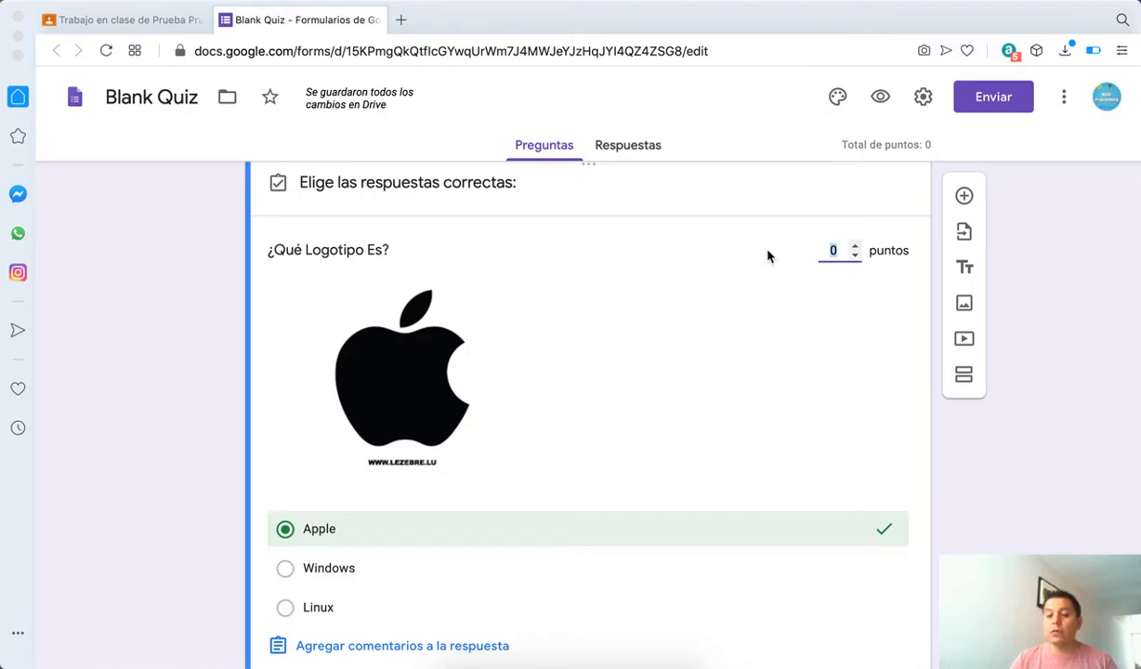
text(25)
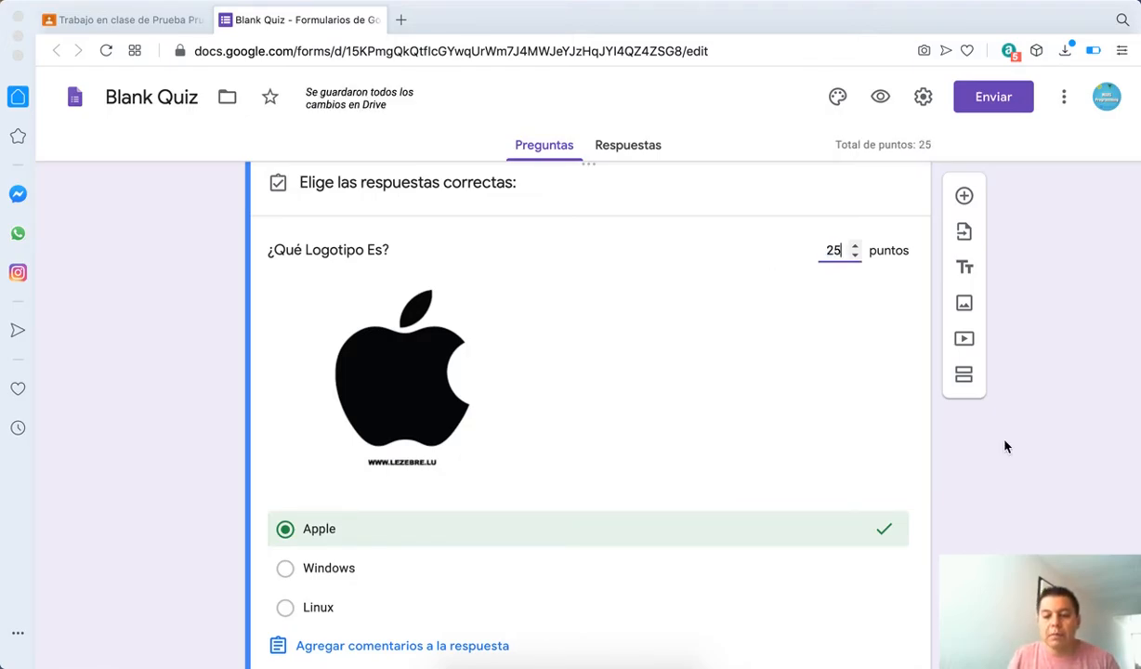
scroll(1016, 469, down, 3)
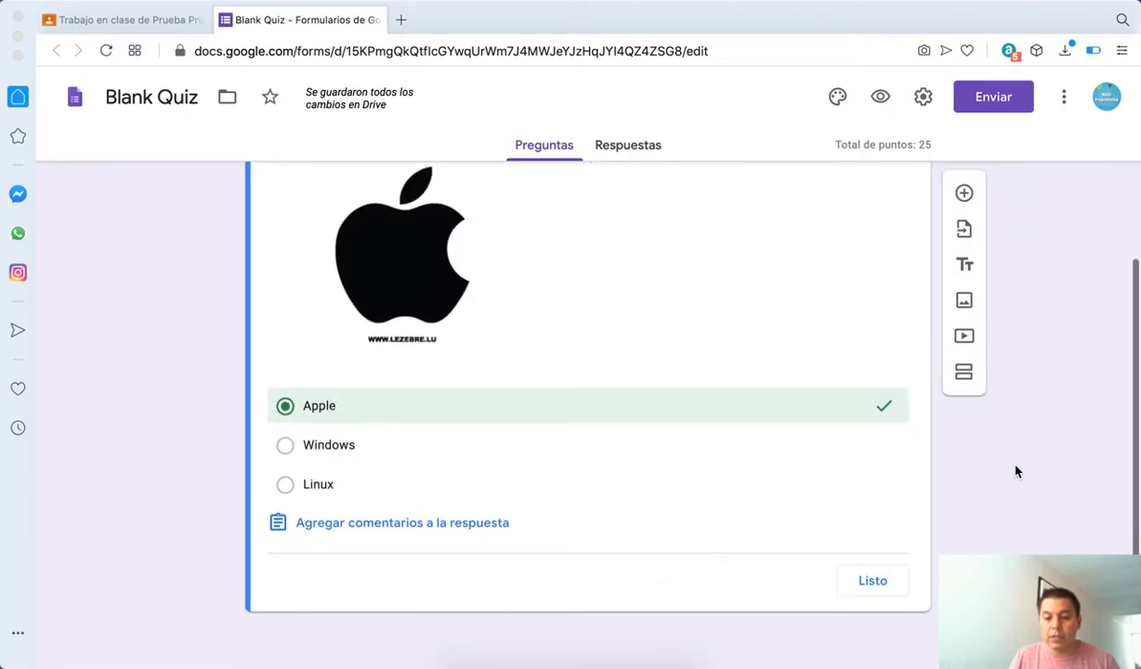
click(881, 585)
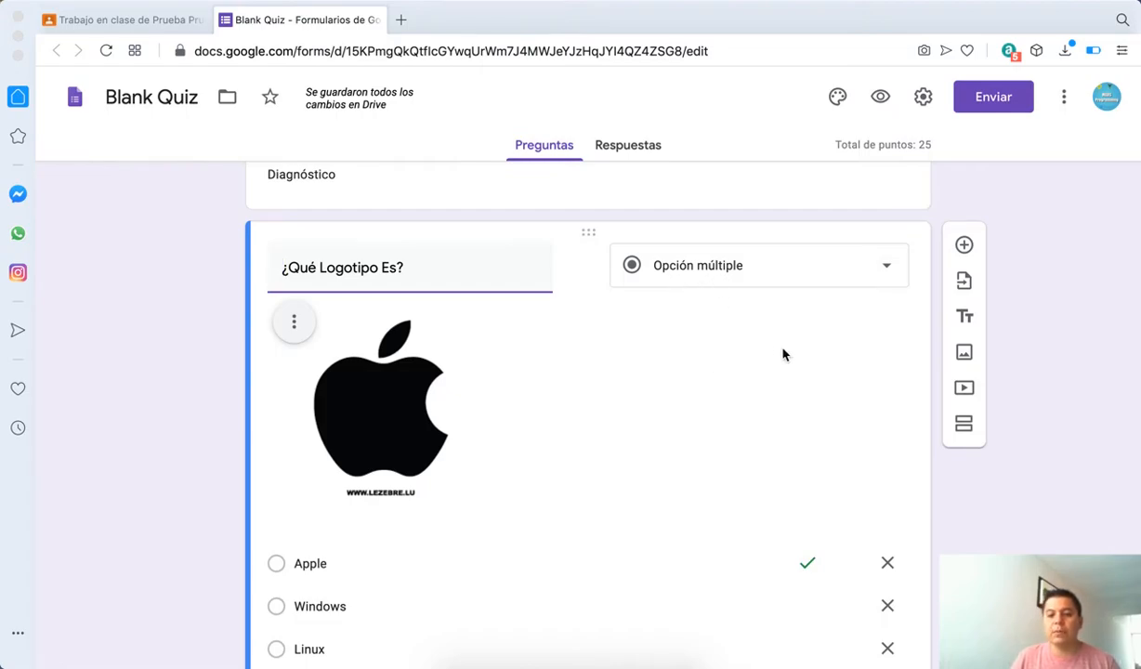
Add a new checkbox question (Casillas de verificación) with the text "Selecciona las Respuestas".
click(970, 253)
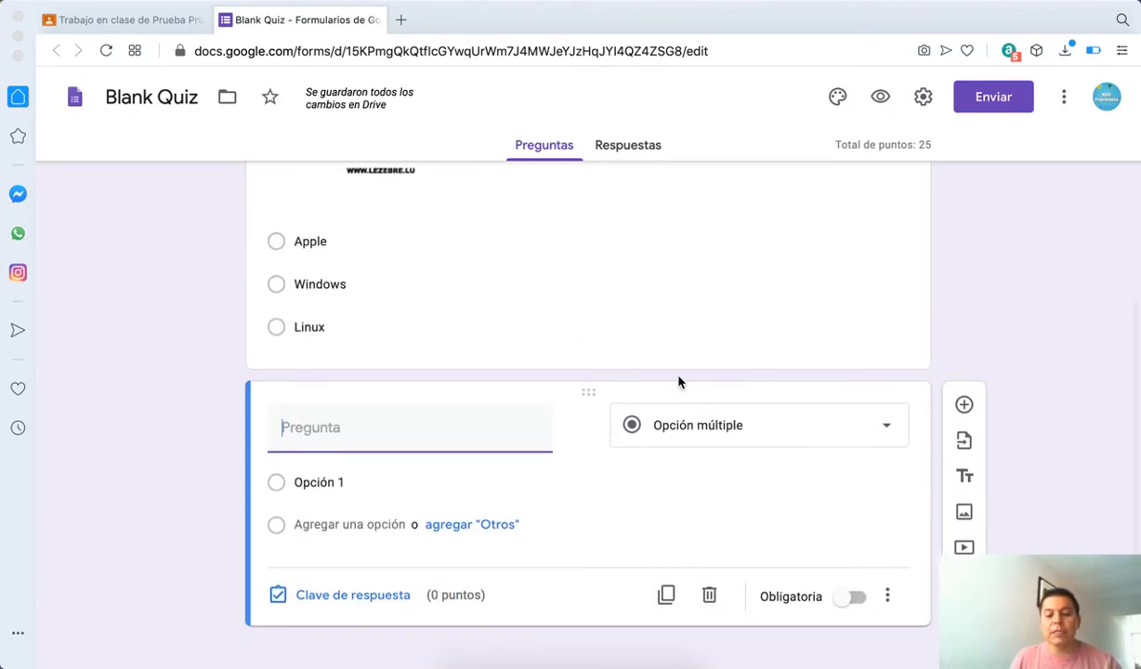
click(721, 428)
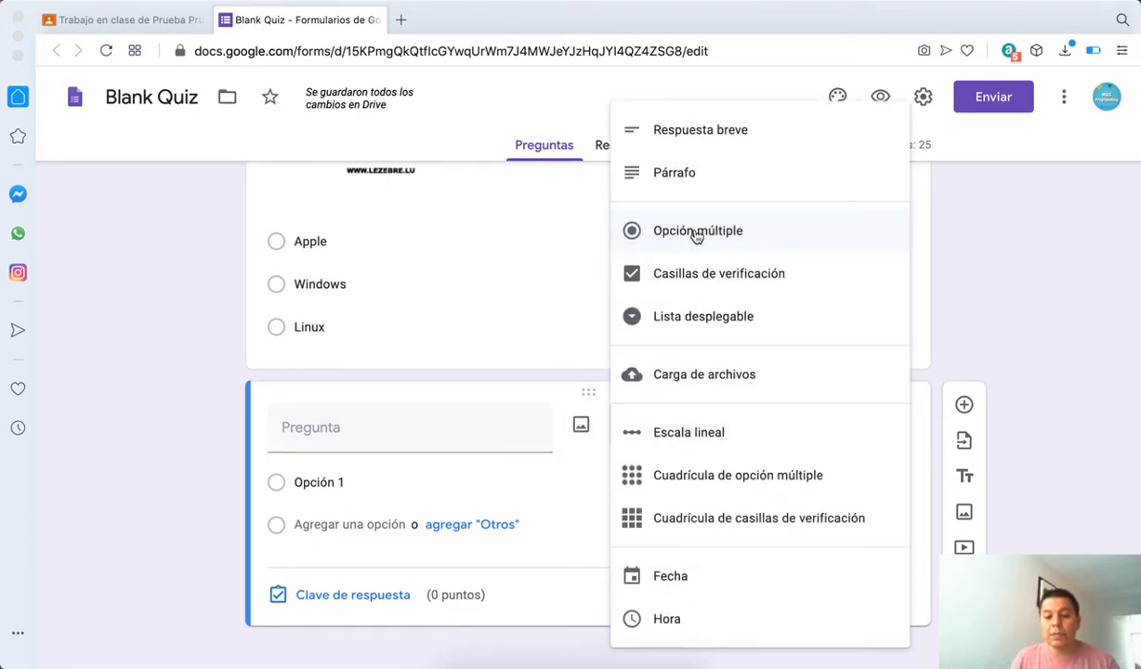
click(712, 285)
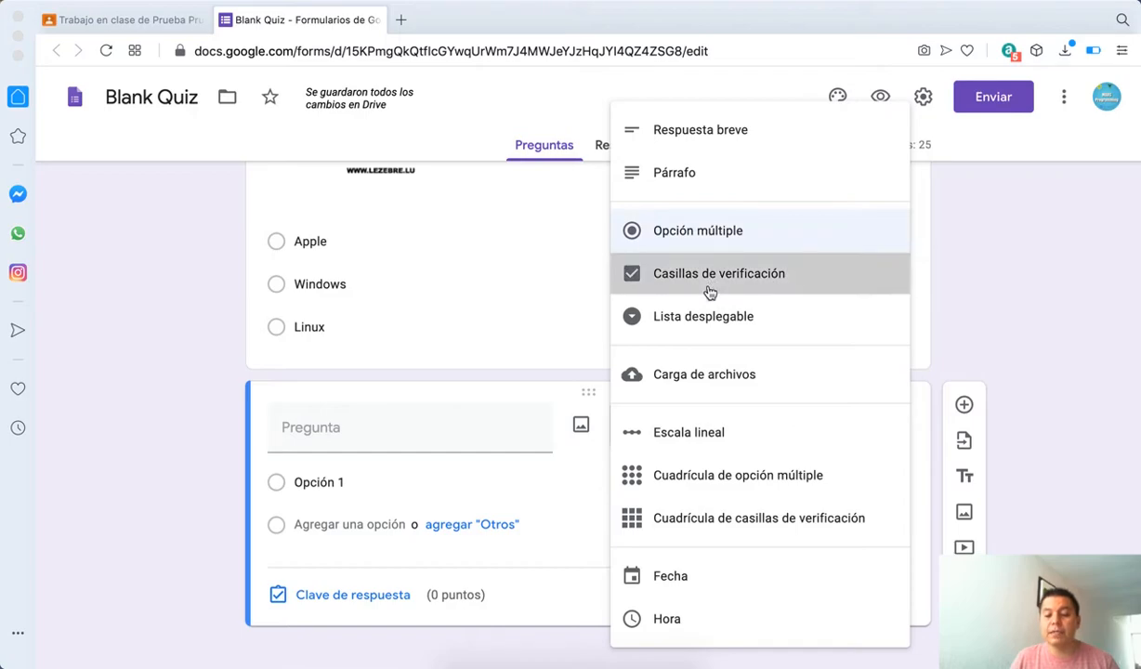
click(386, 448)
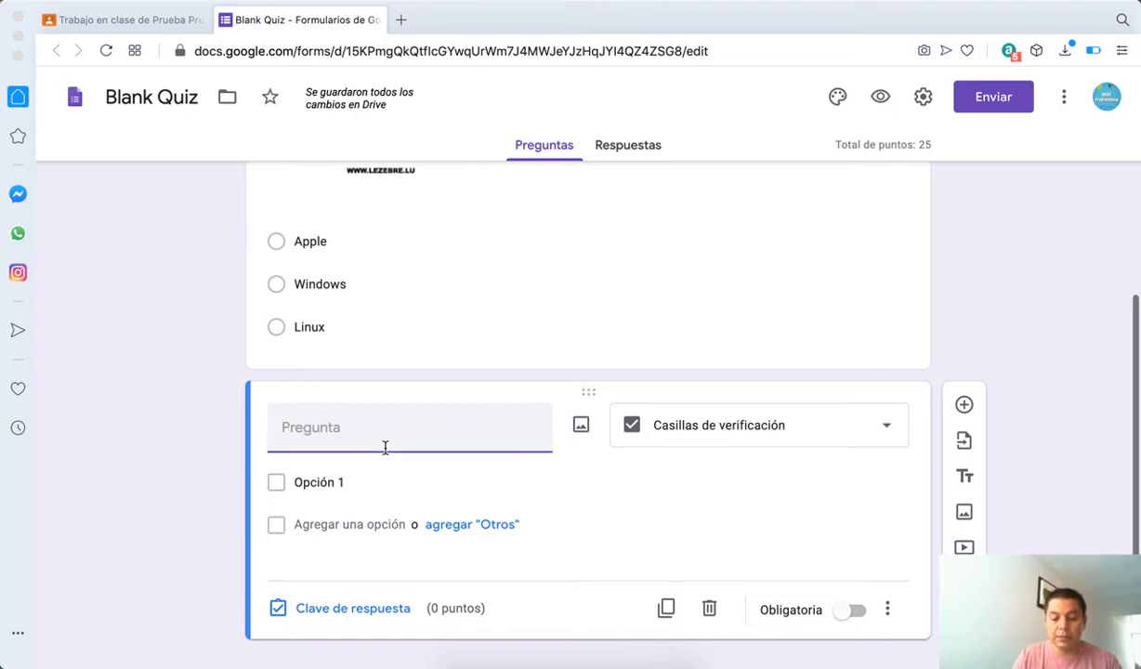
text(Selec)
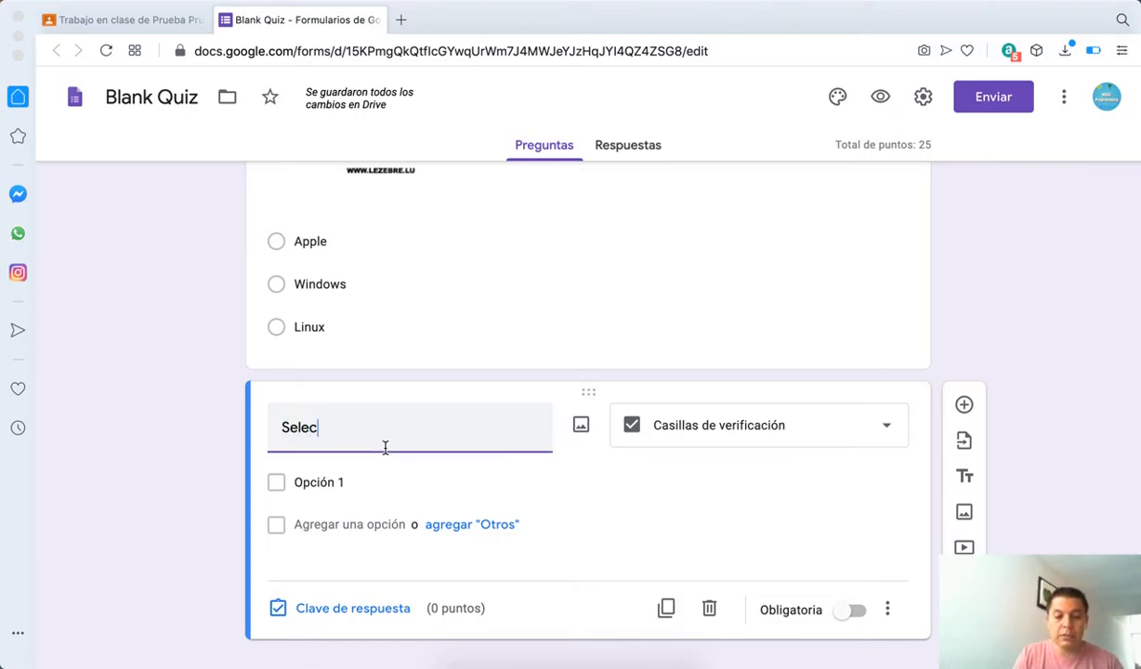
text(ciona las Respu)
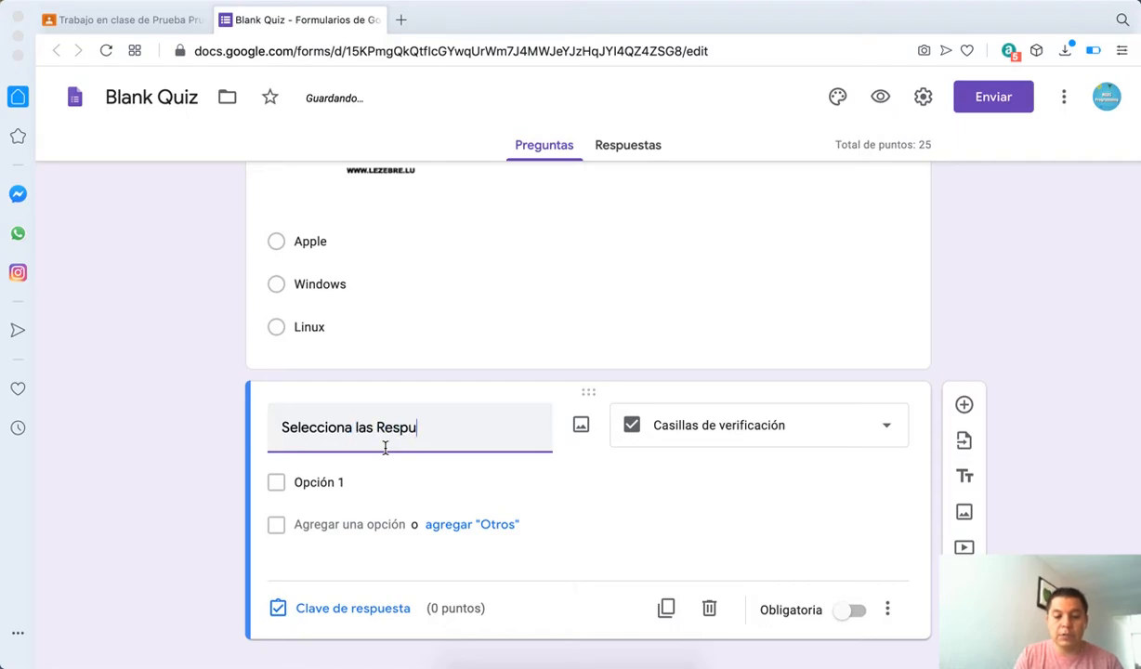
text(estas)
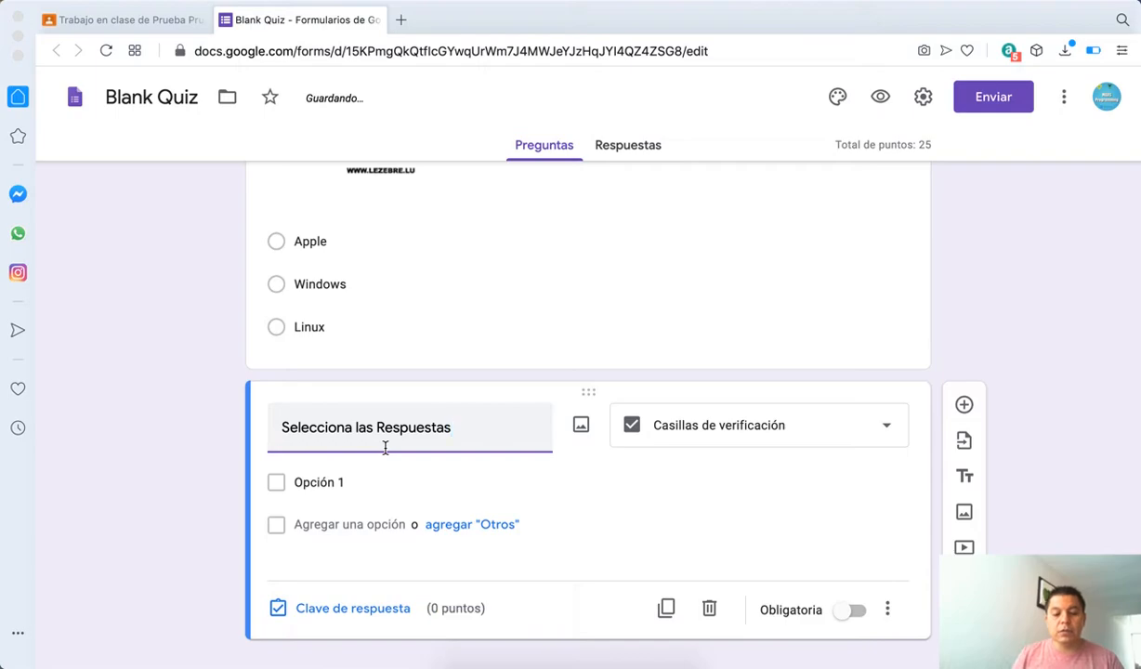
Add the answer options "Opción 2" and "Opción 3" below Opción 1 in the checkbox question.
click(321, 483)
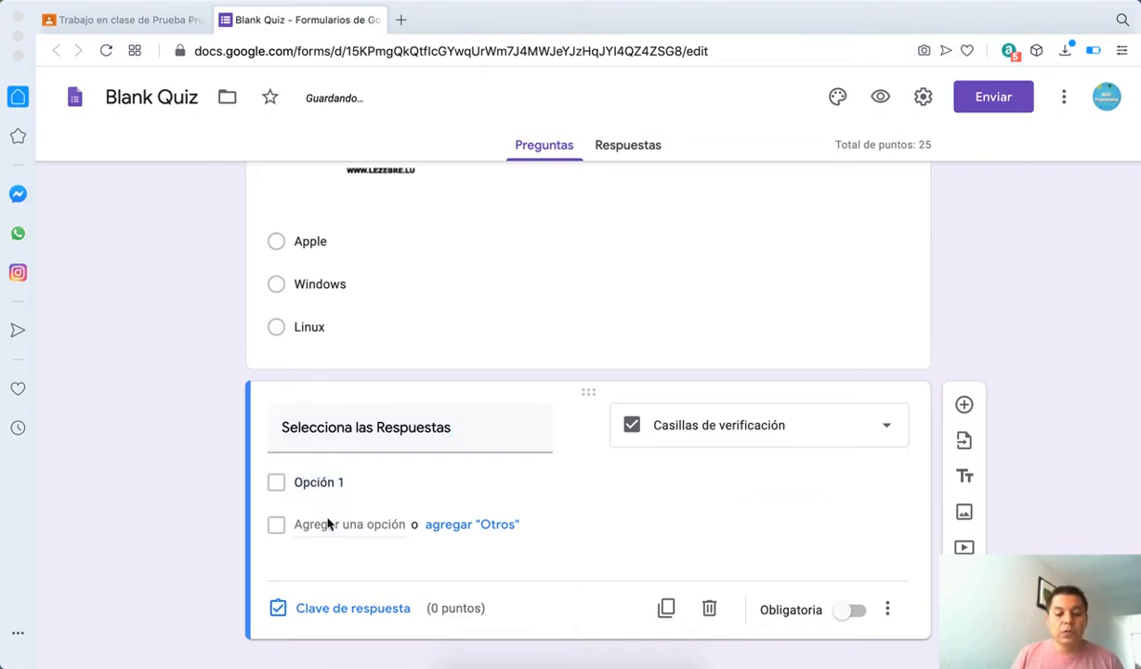
click(330, 526)
text(Opcion 2)
click(331, 535)
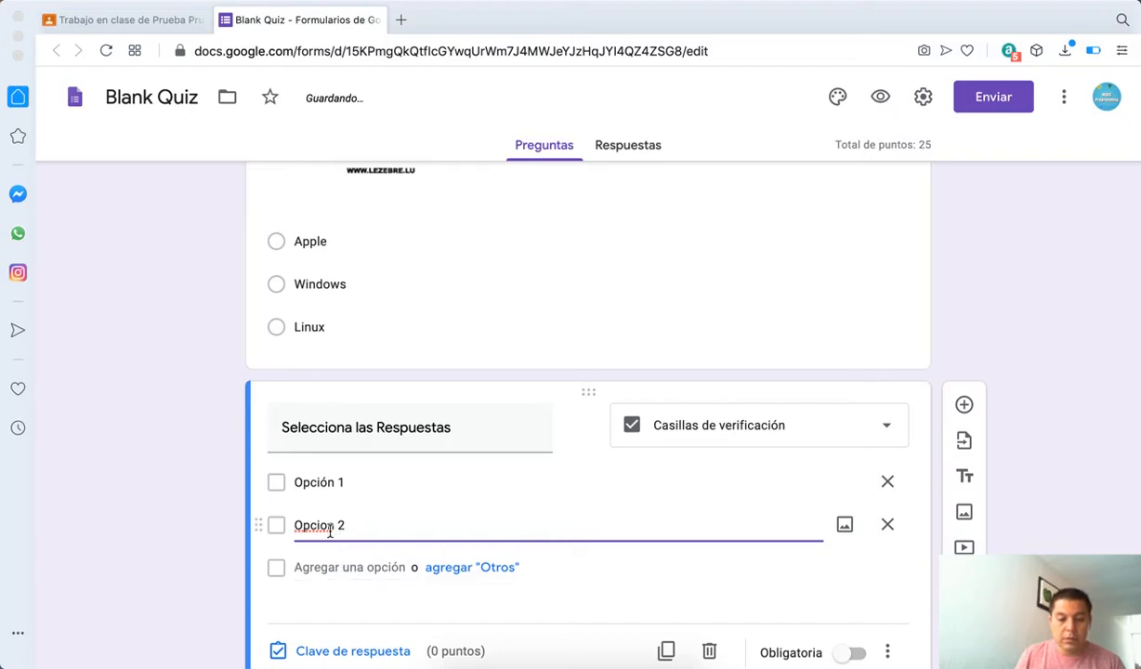
key(BackSpace)
text(ó)
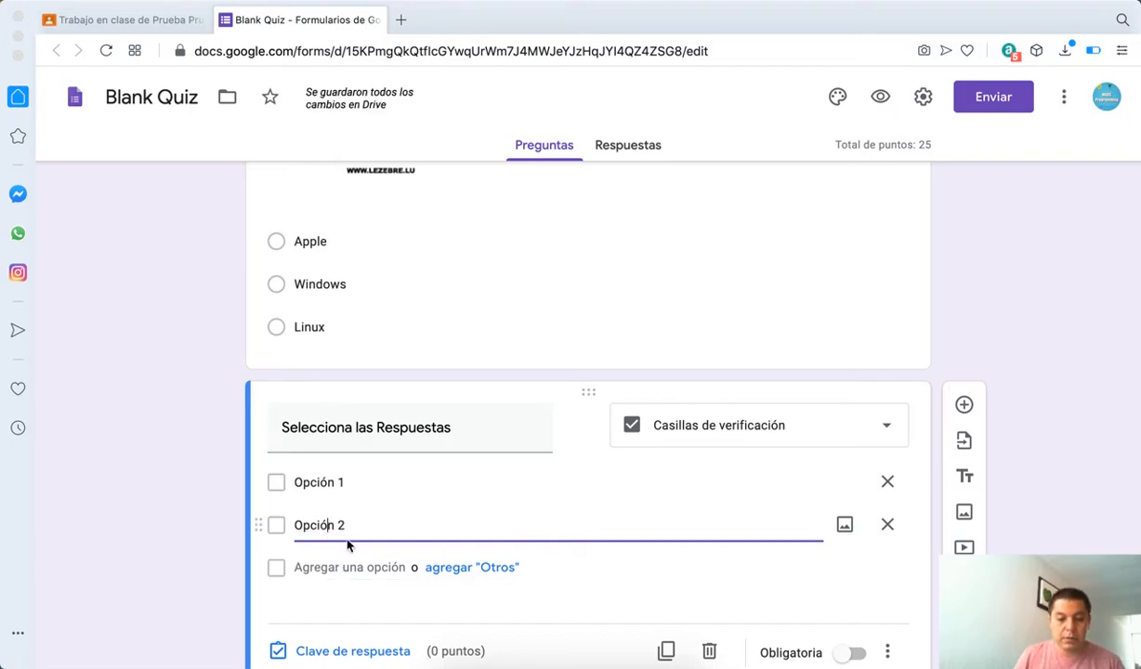
click(344, 568)
text(Opcio)
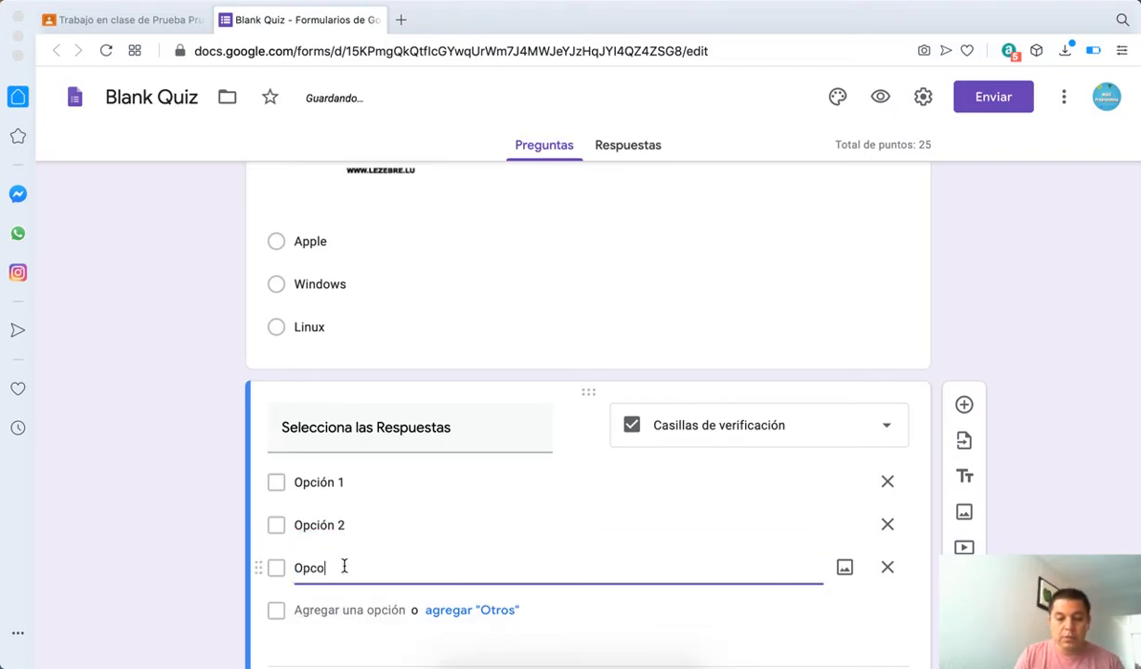
key(BackSpace)
key(BackSpace)
text(i)
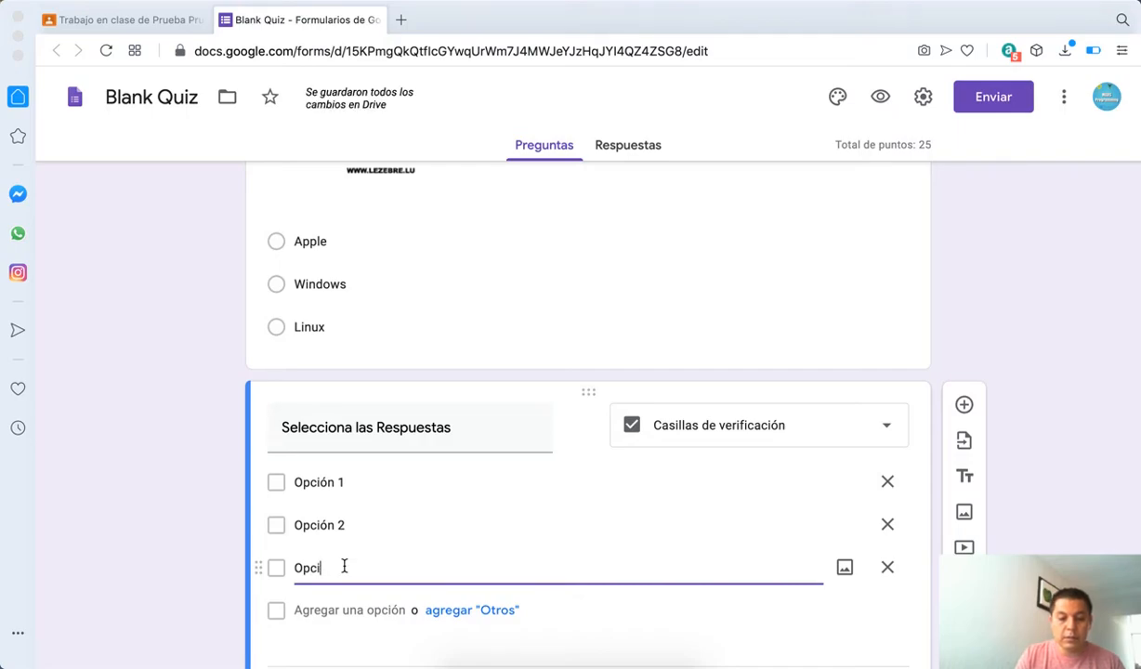
text(ón 3)
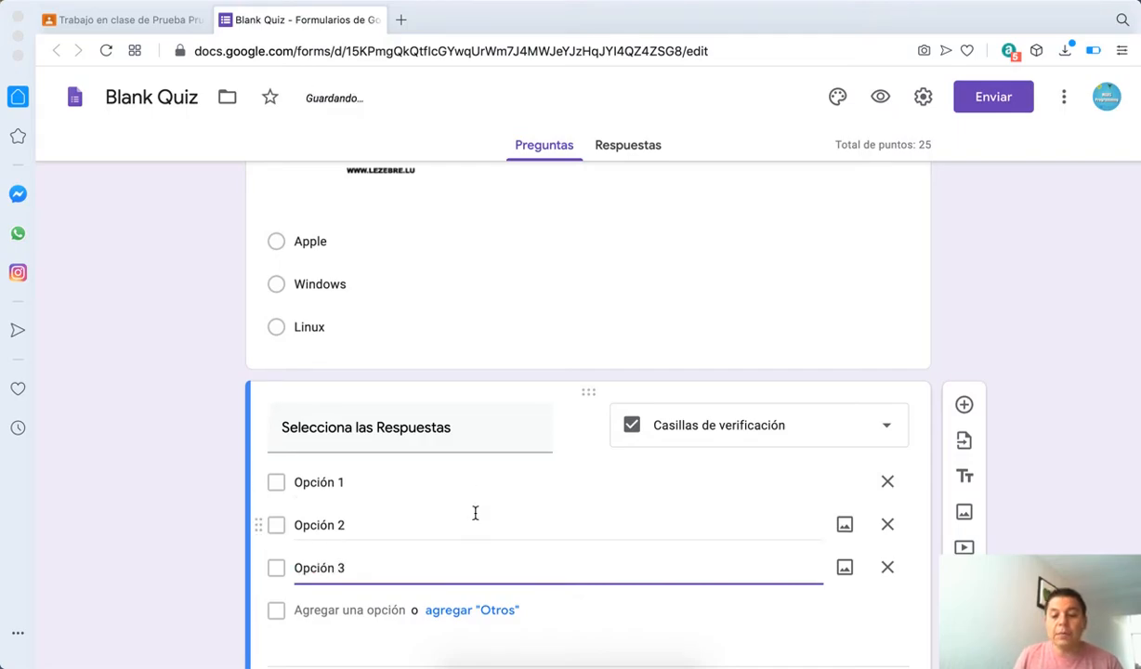
Mark Opción 2 and Opción 3 as the correct answers and make the checkbox question worth 25 points.
scroll(160, 496, down, 2)
scroll(160, 495, down, 1)
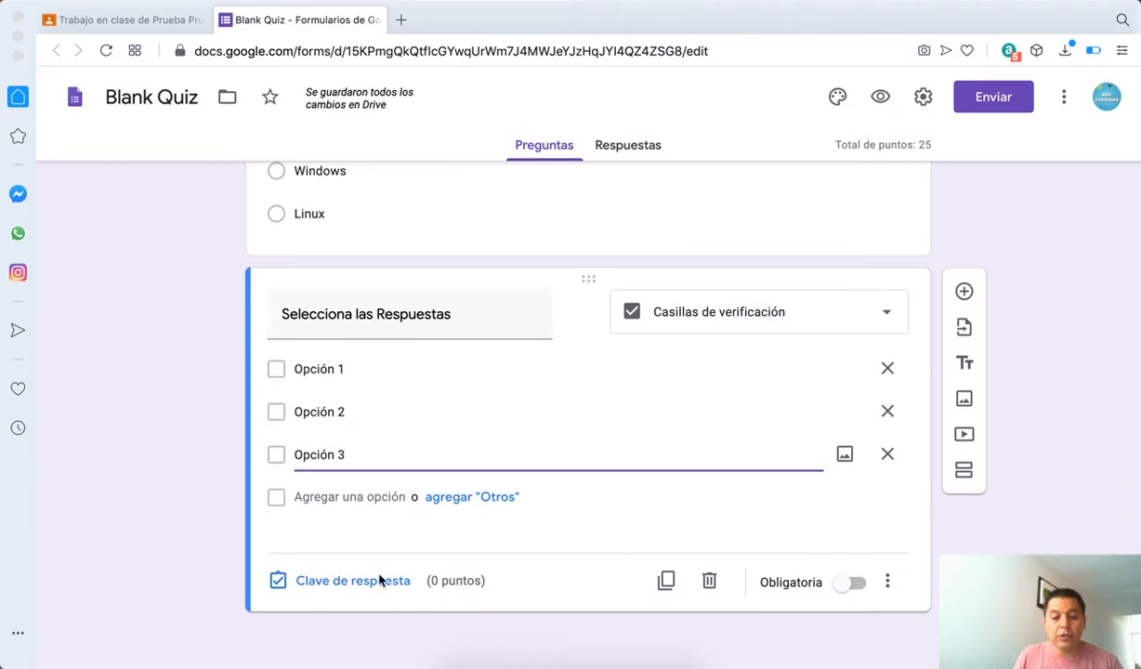
click(363, 586)
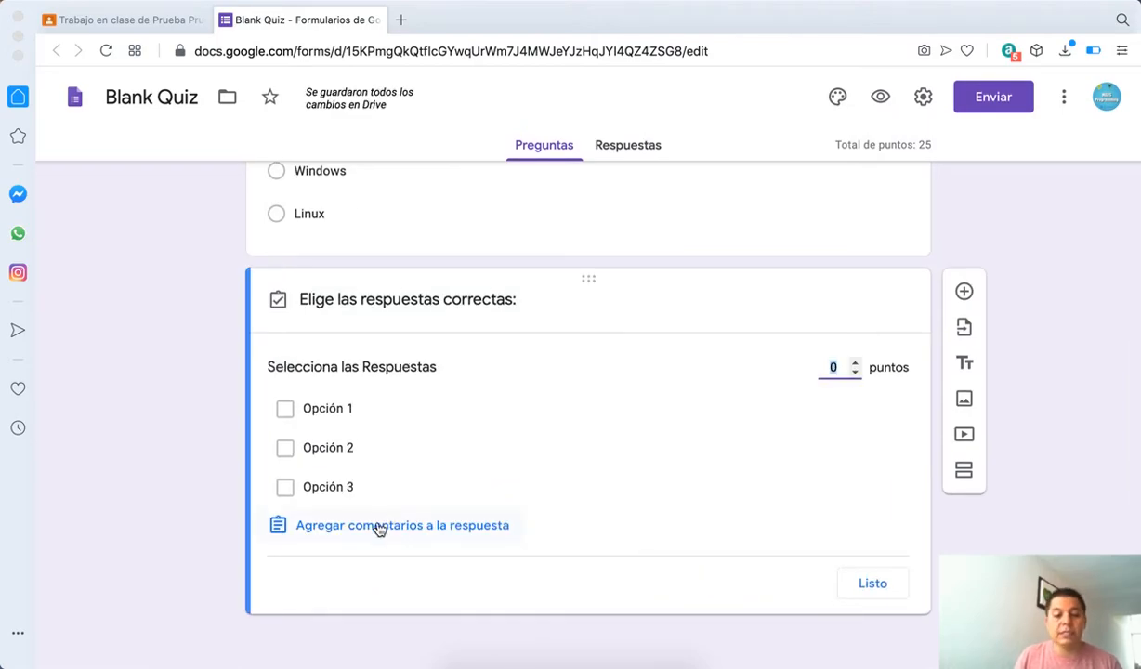
click(286, 445)
click(285, 489)
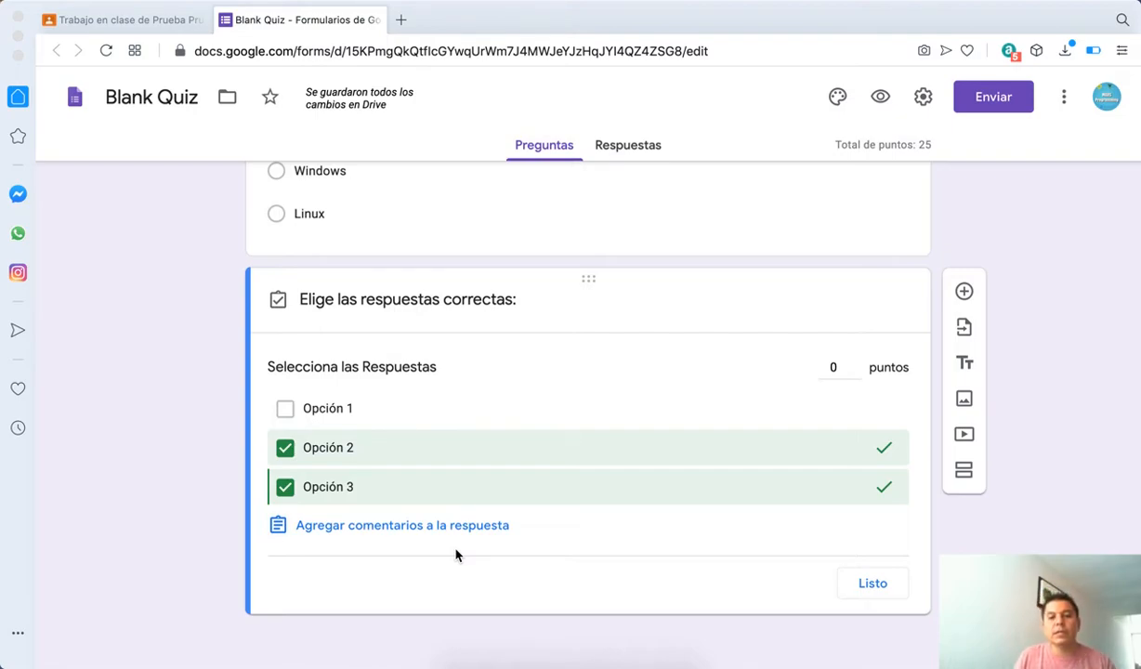
click(820, 372)
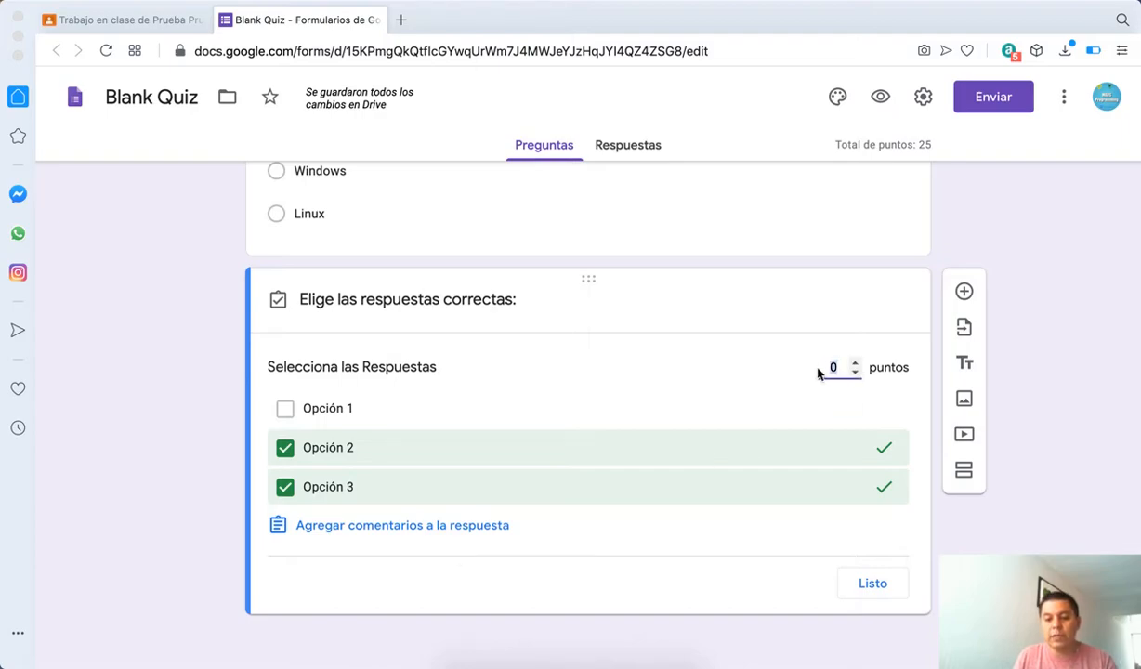
text(25)
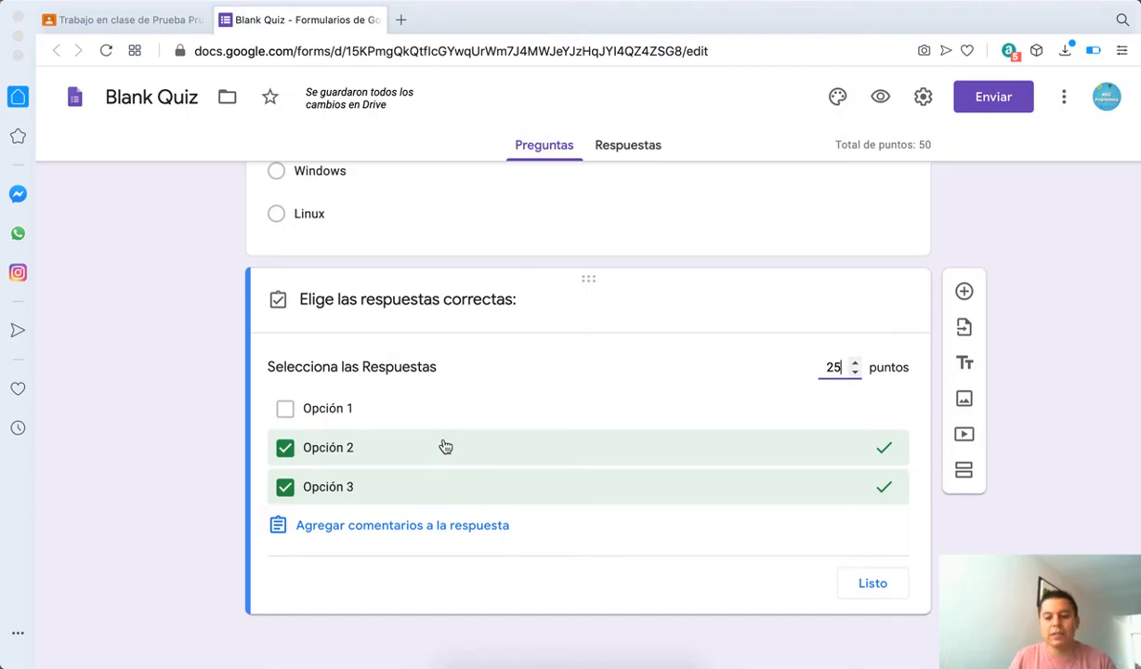
click(873, 590)
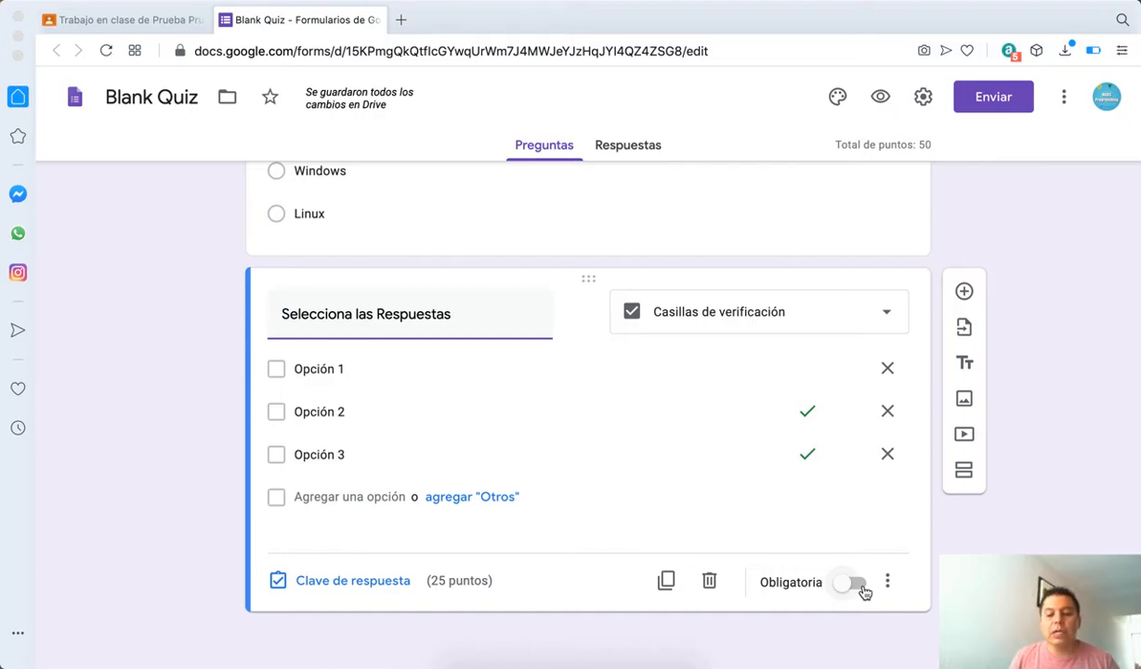
Make the checkbox question required (Obligatoria) and switch it back to optional.
click(853, 584)
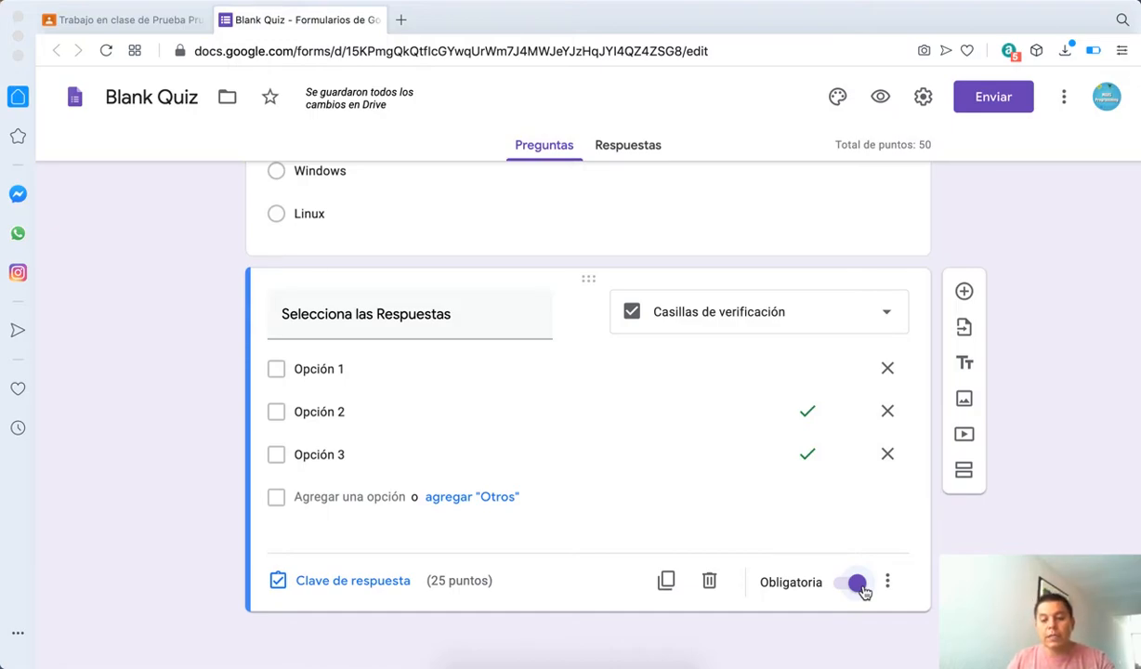
click(845, 582)
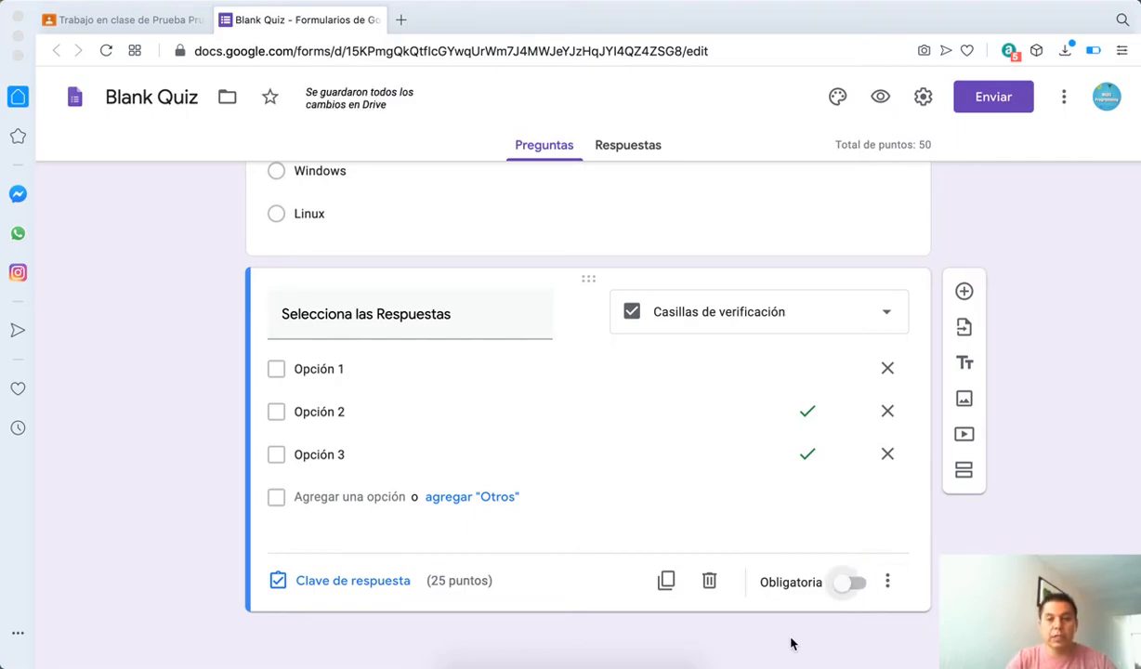
Turn on shuffled answer option order for the checkbox question and the logo question.
click(888, 582)
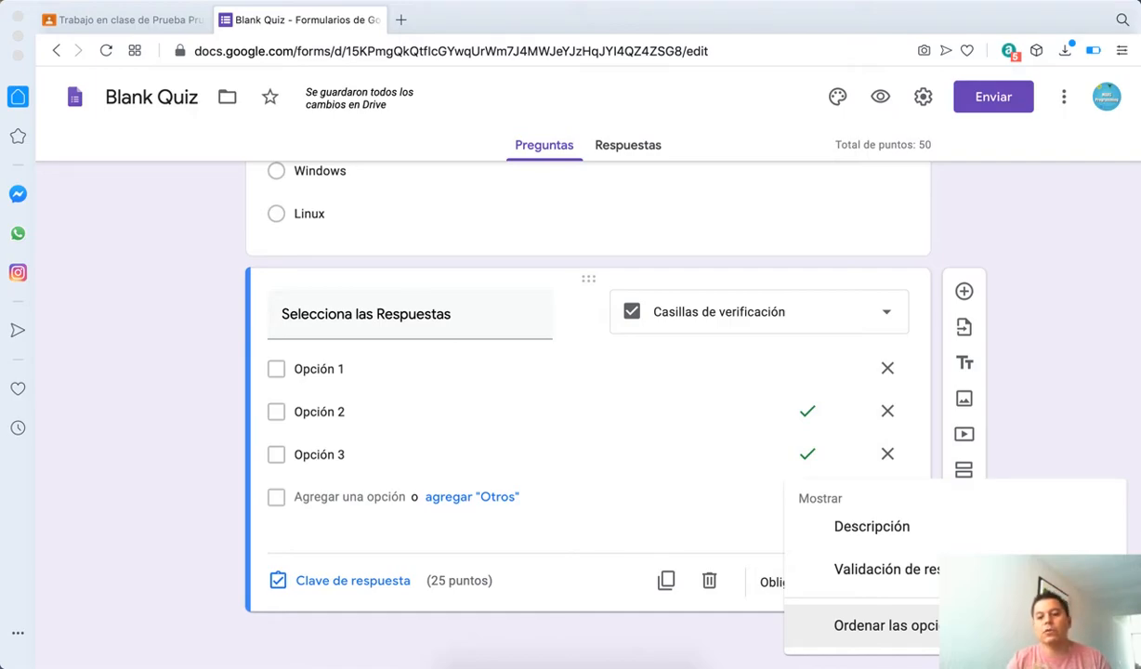
click(930, 634)
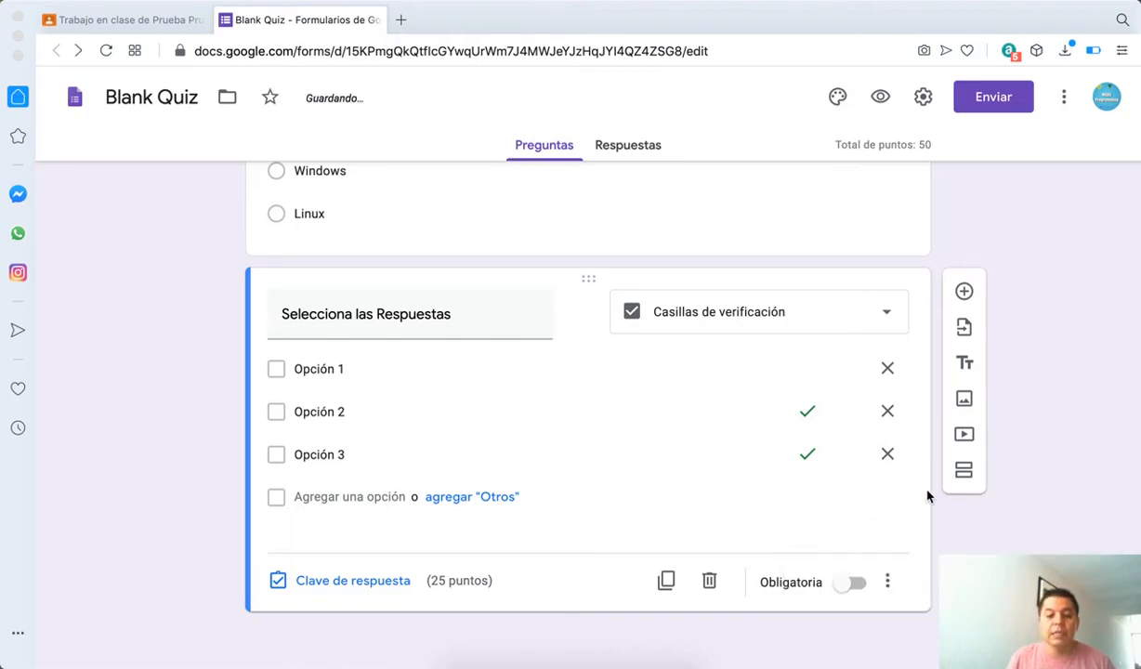
scroll(934, 510, up, 1)
scroll(934, 510, up, 5)
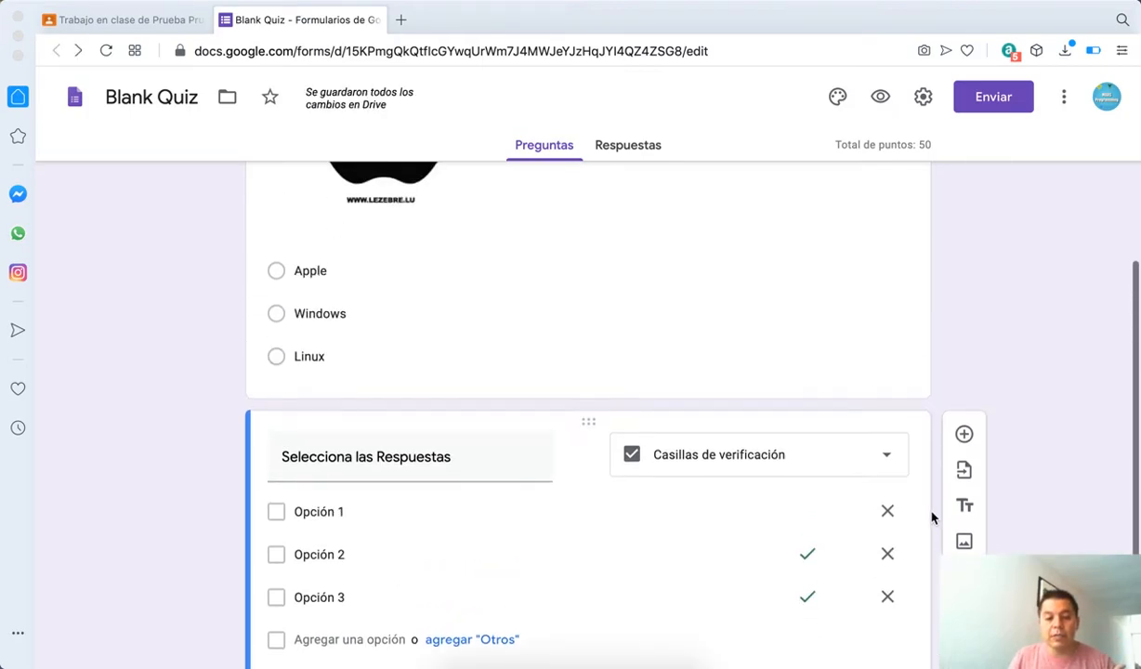
click(883, 372)
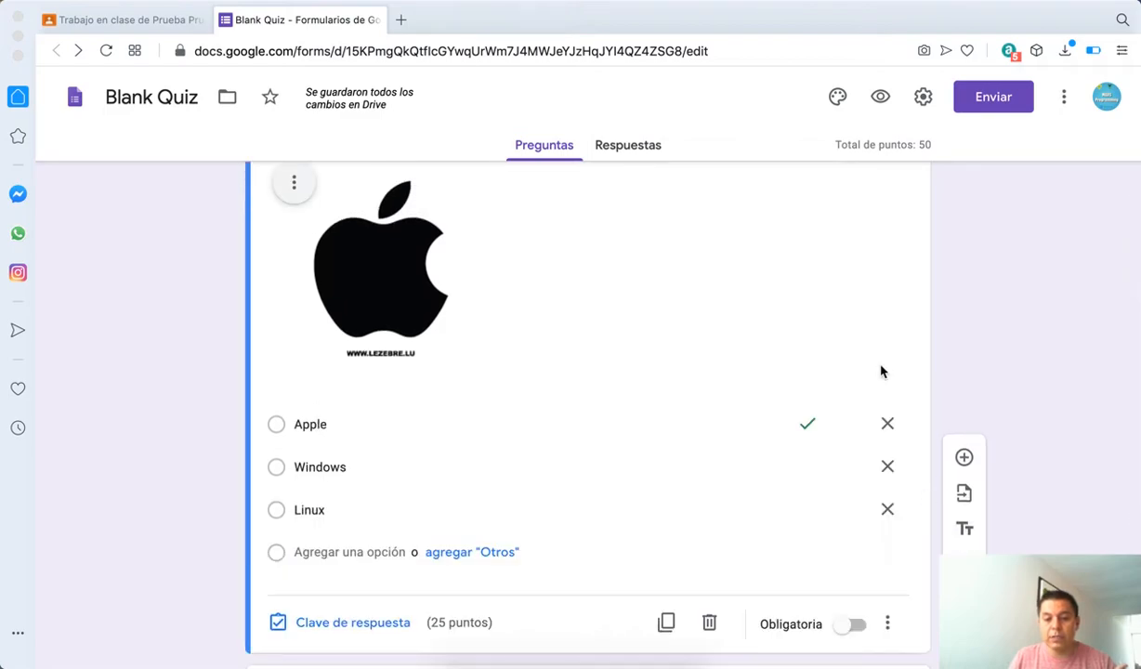
click(888, 627)
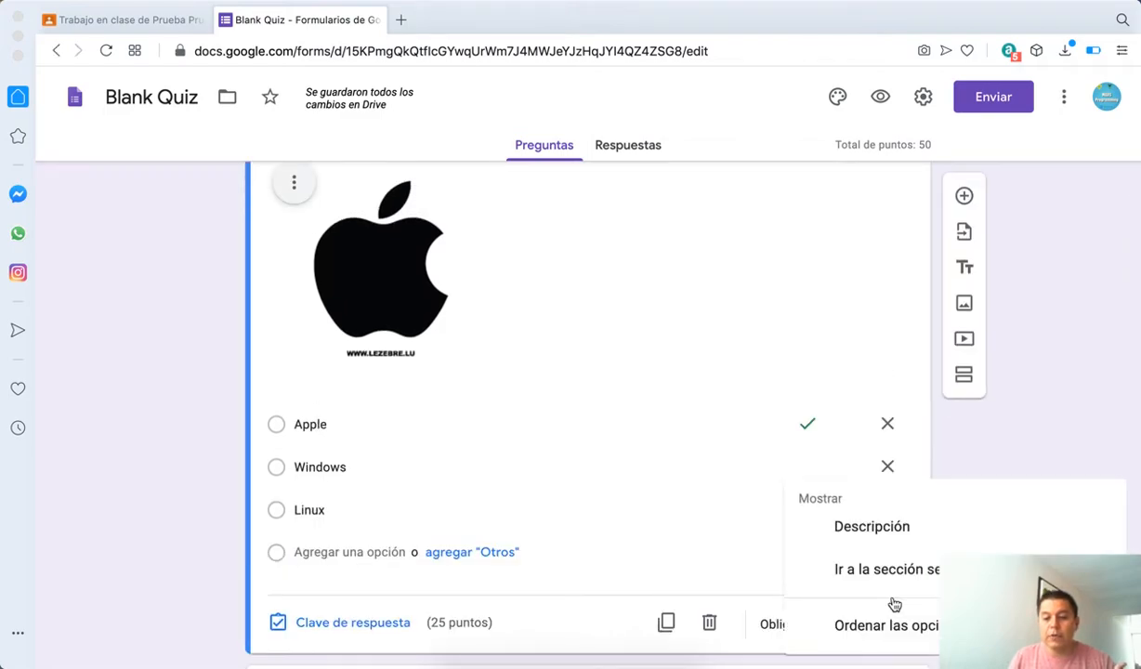
click(915, 624)
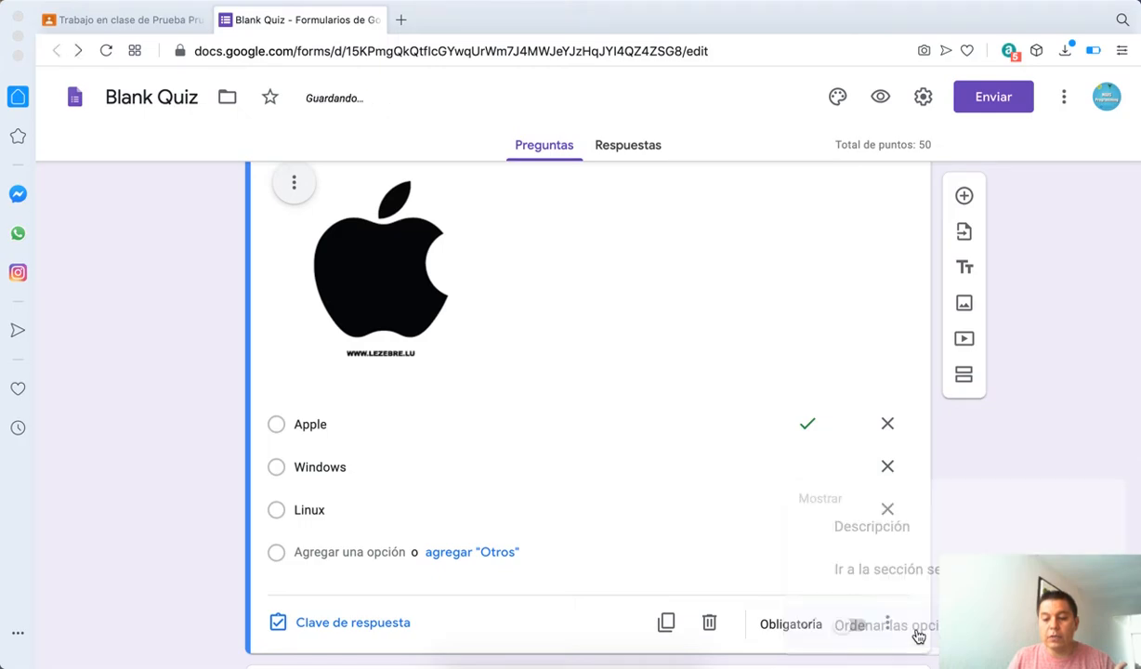
Add a dropdown (Lista desplegable) question titled "Muestra La Lista" below the checkbox question.
scroll(976, 530, down, 3)
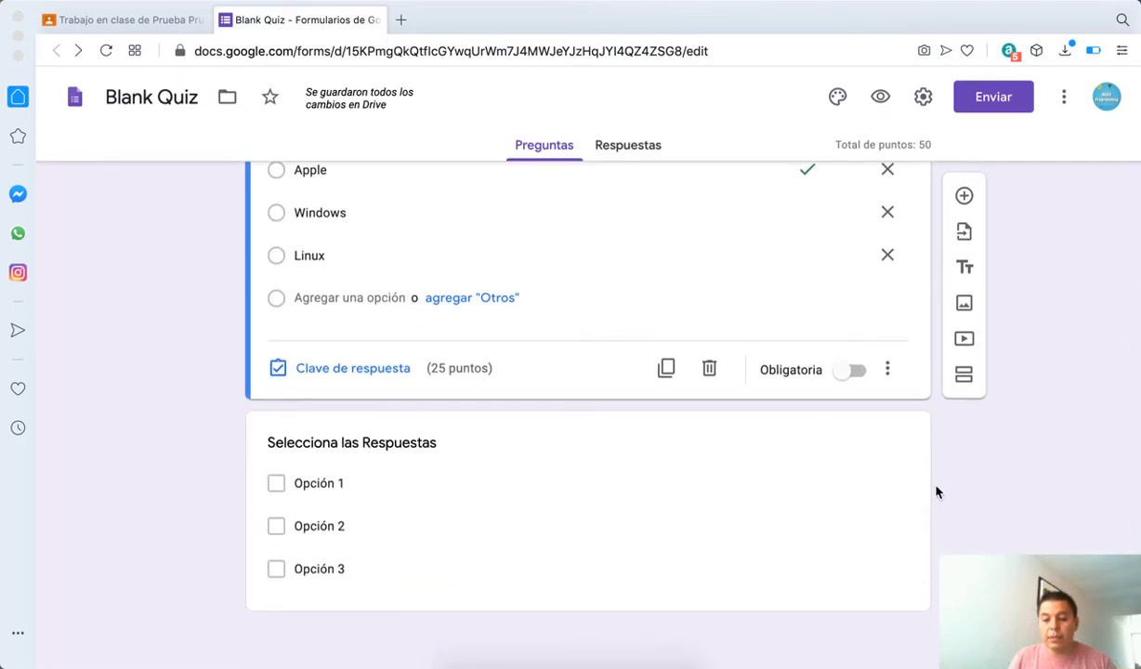
click(922, 492)
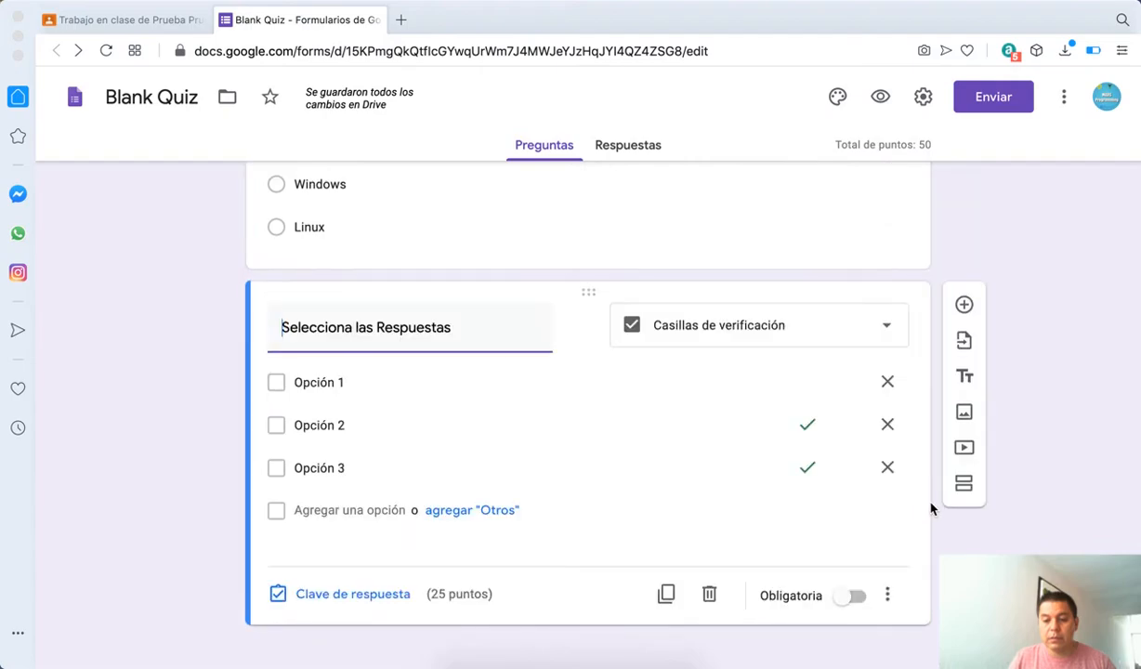
click(964, 303)
click(728, 548)
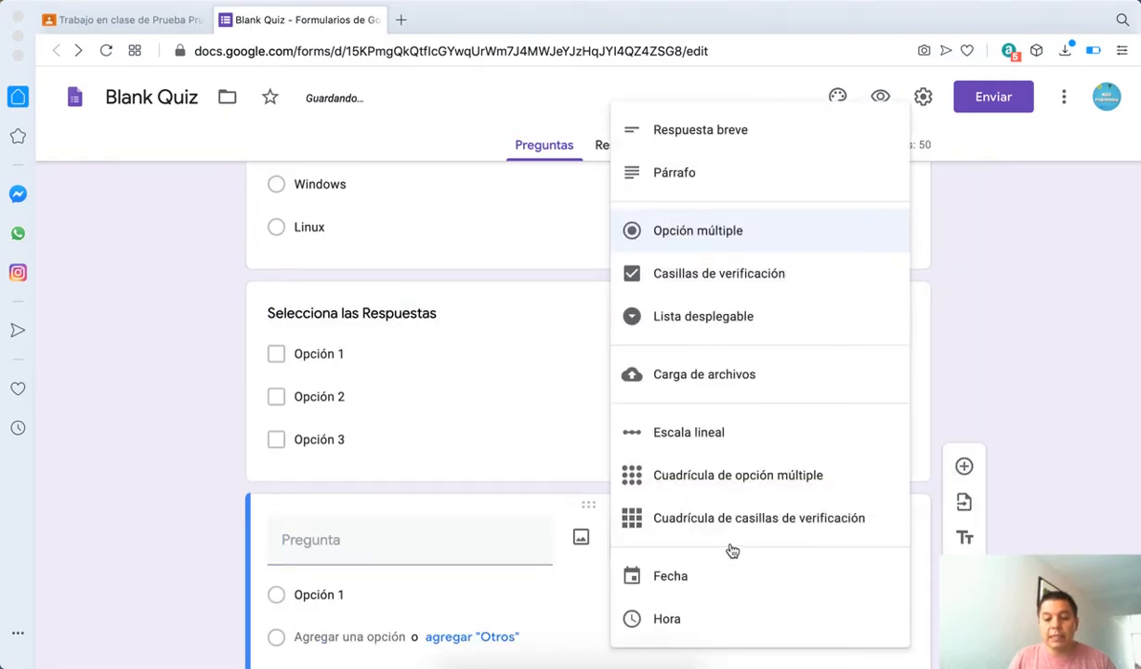
click(707, 326)
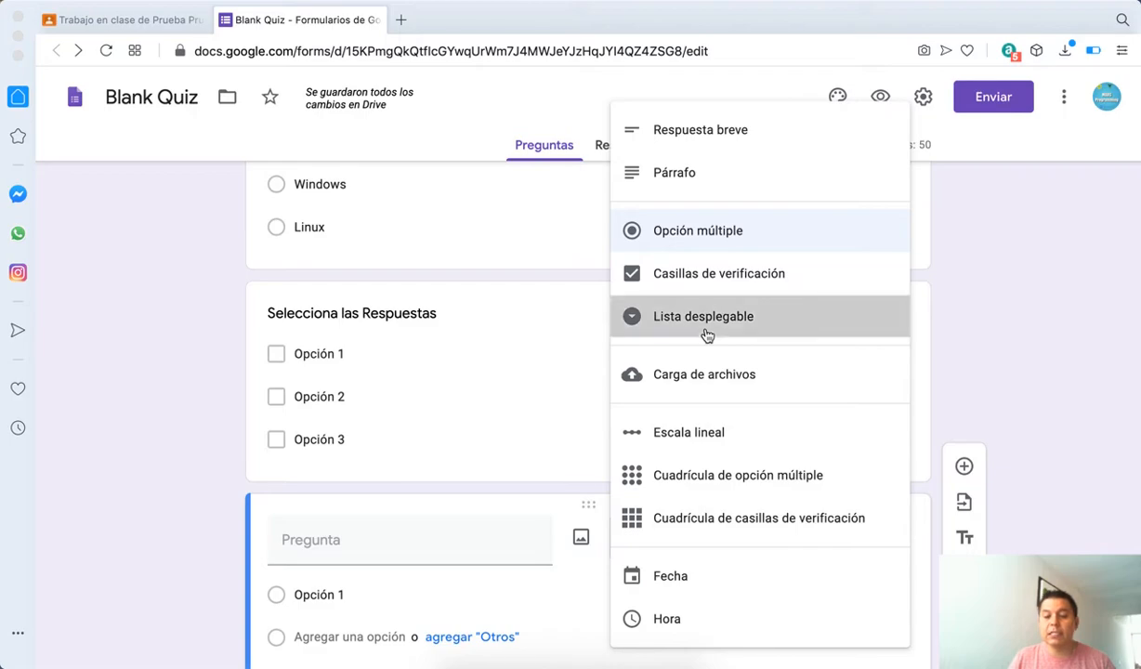
click(442, 553)
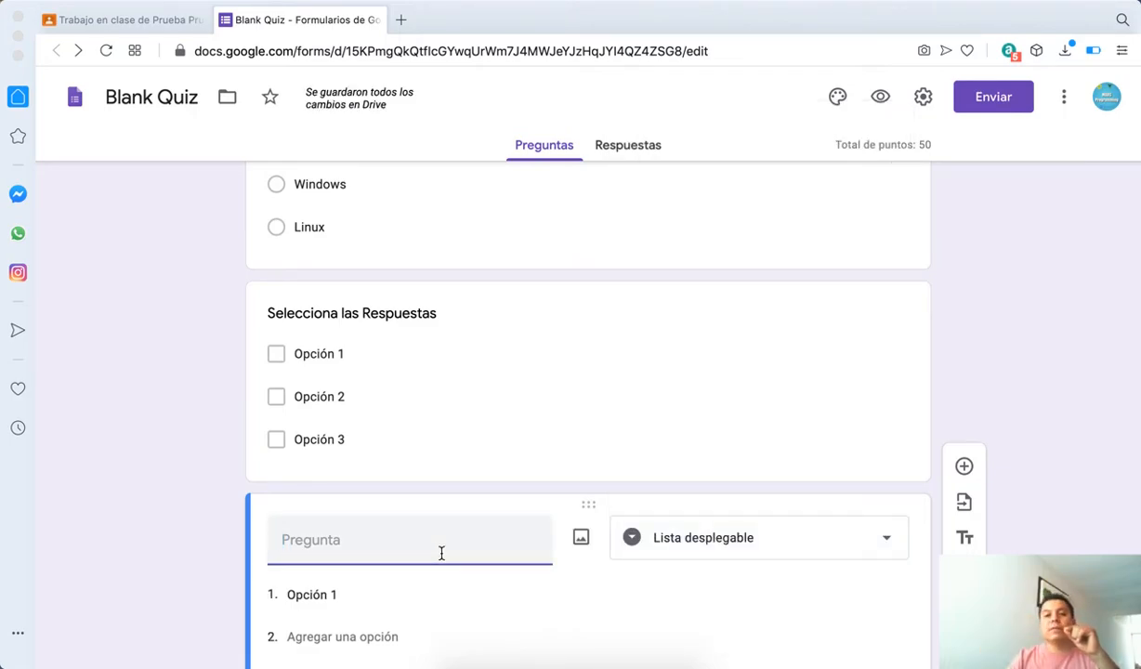
text(M)
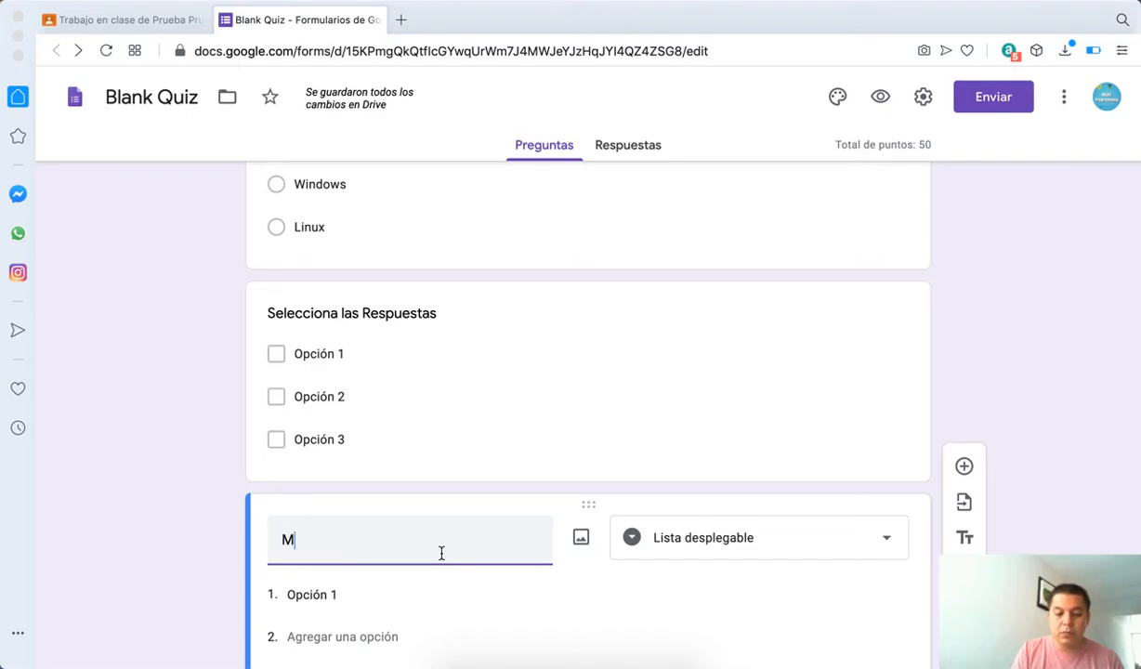
text(uestra La Lista)
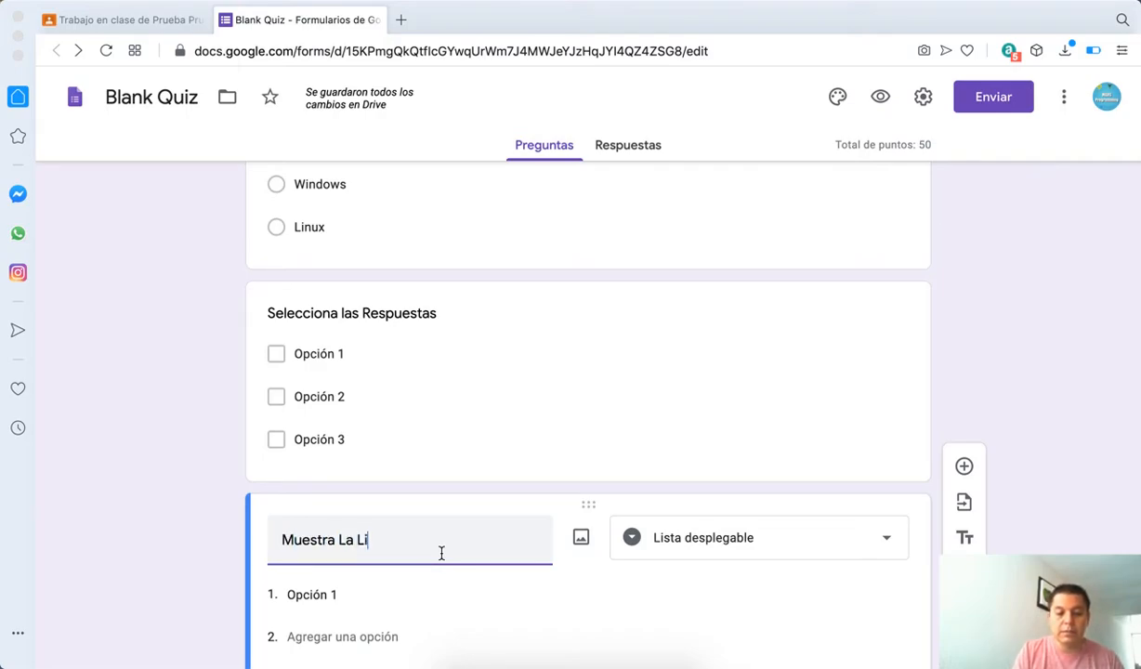
Add "Opción 2" and "Opción 3" below Opción 1 in the dropdown question.
scroll(418, 562, down, 3)
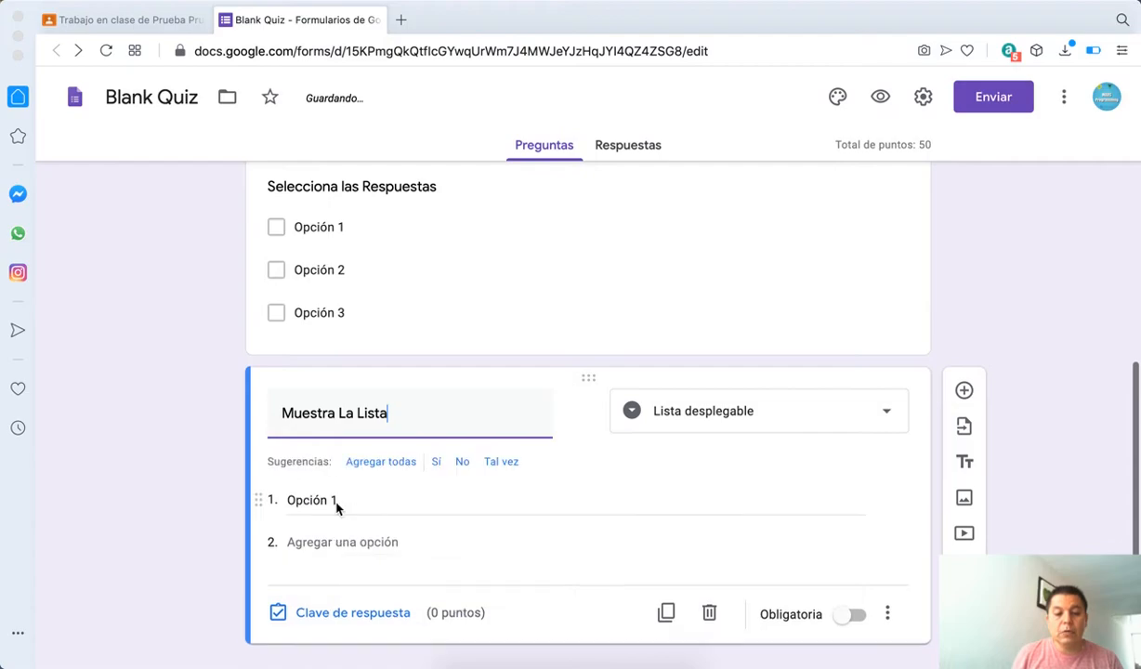
click(333, 500)
click(335, 546)
text(Opción 2)
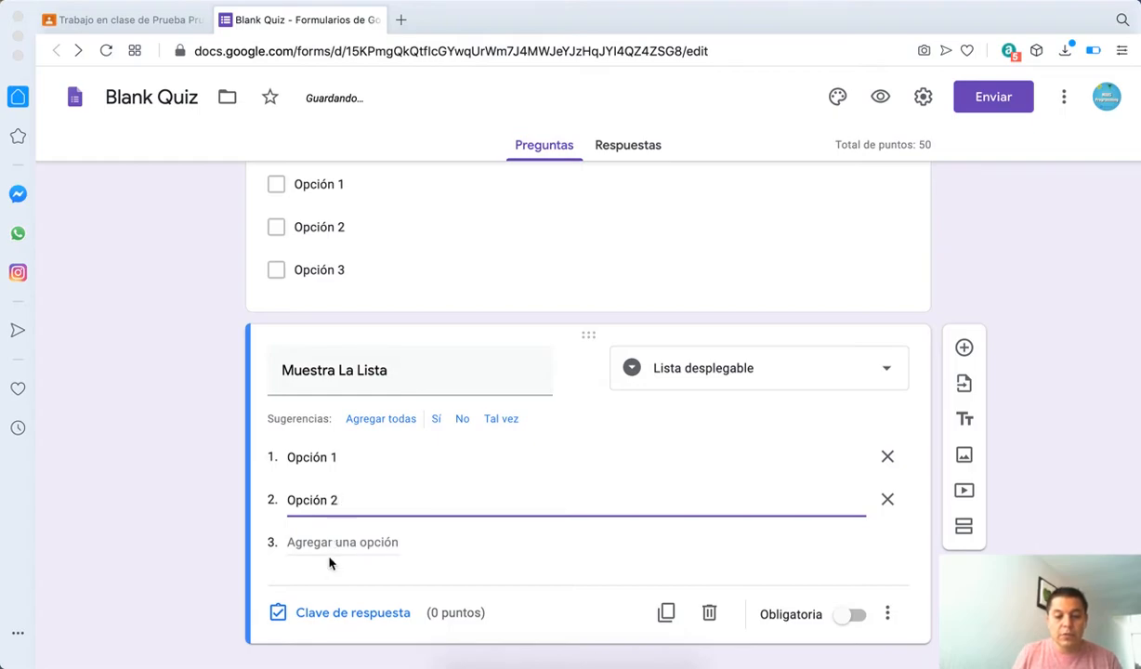
click(335, 545)
text(Opcio)
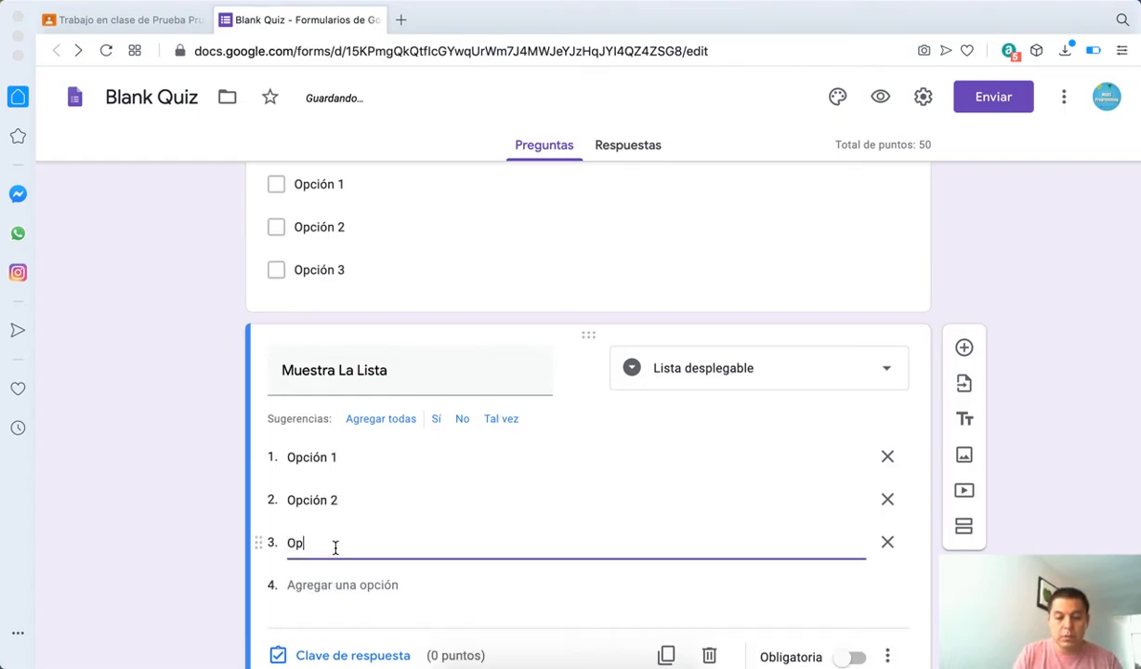
key(BackSpace)
key(BackSpace)
text(i)
key(BackSpace)
key(BackSpace)
text(ción 3)
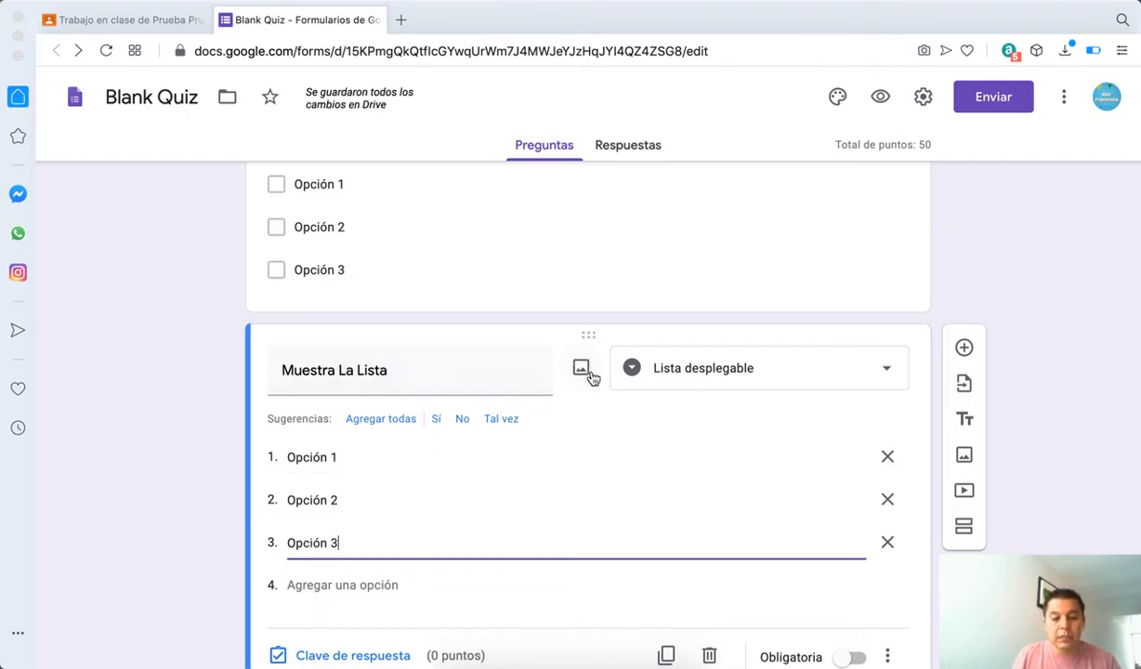
Insert the image file imagen1.png from the htmlExamples folder into the "Muestra La Lista" question.
click(585, 370)
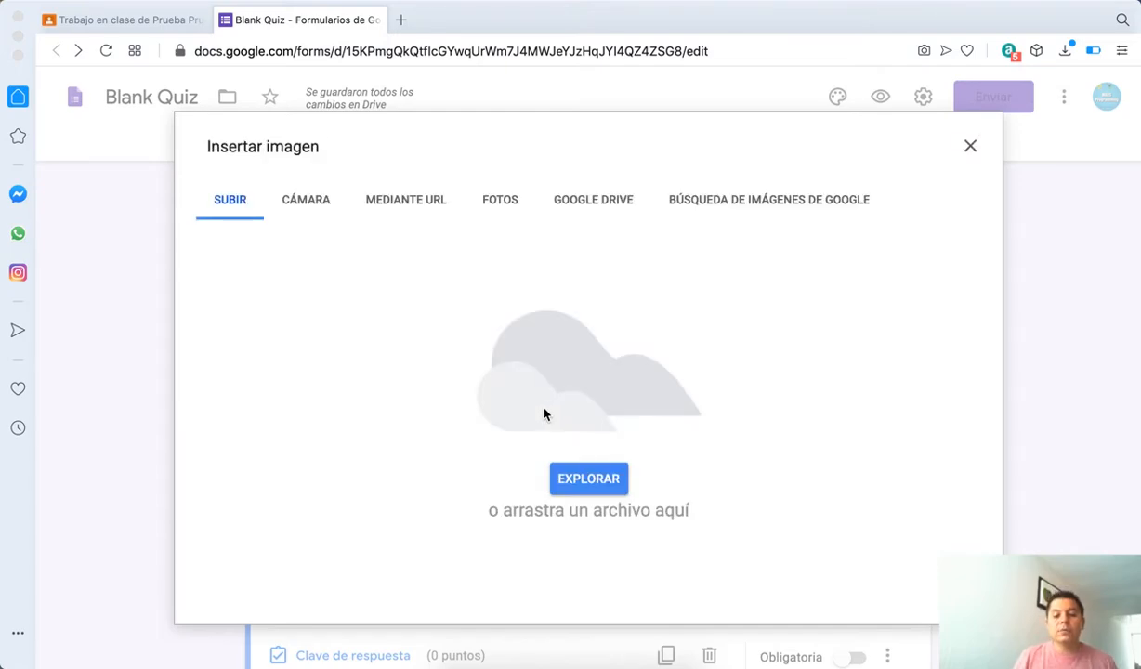
click(569, 485)
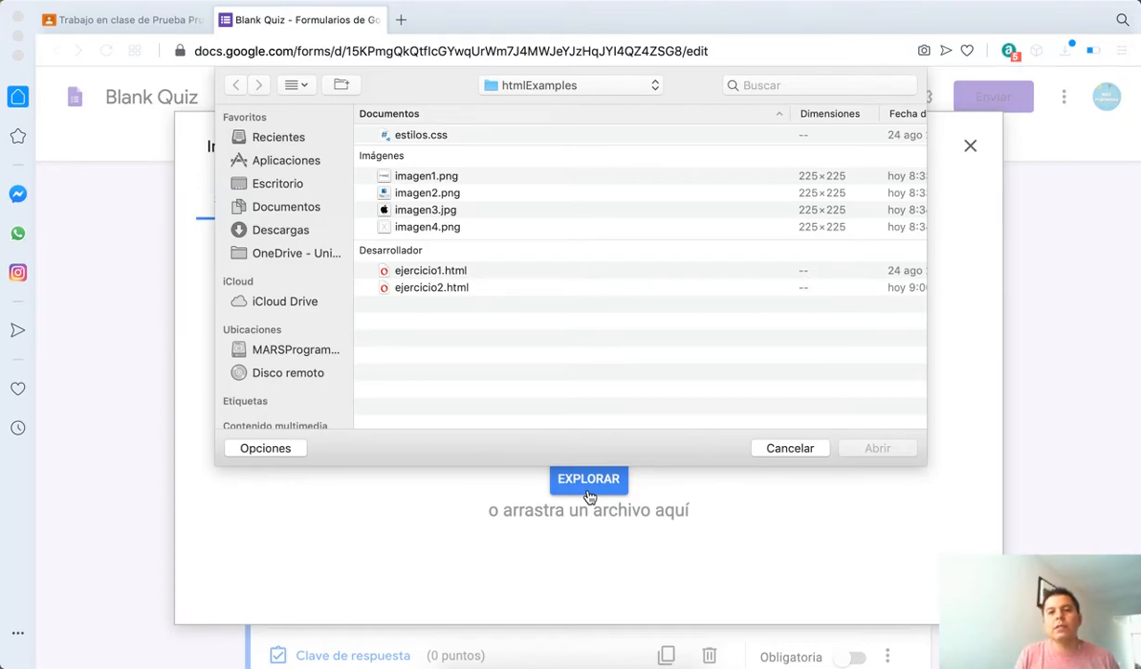
click(393, 177)
click(876, 450)
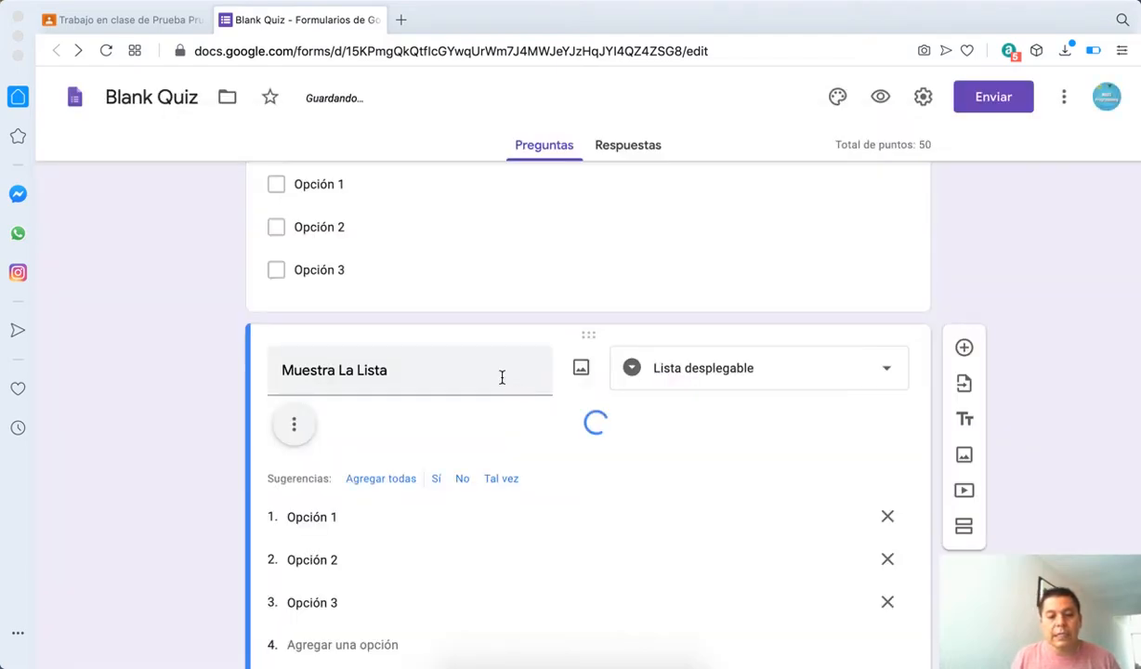
Mark Opción 2 as the correct answer of the dropdown question and make the question worth 25 points.
scroll(519, 526, down, 5)
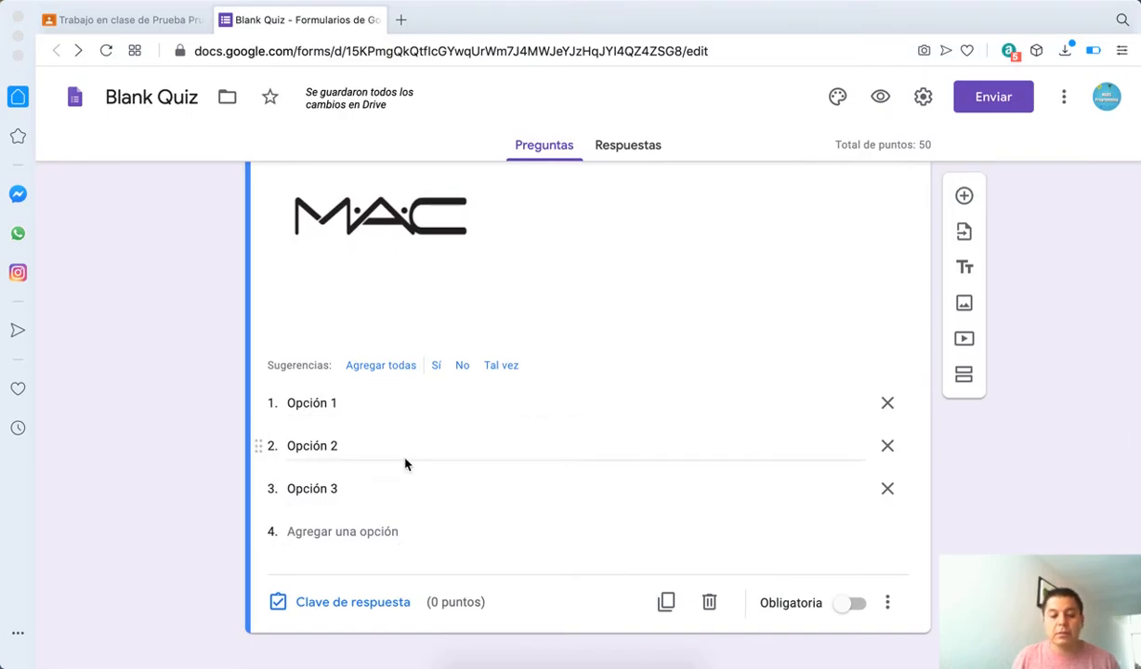
click(365, 604)
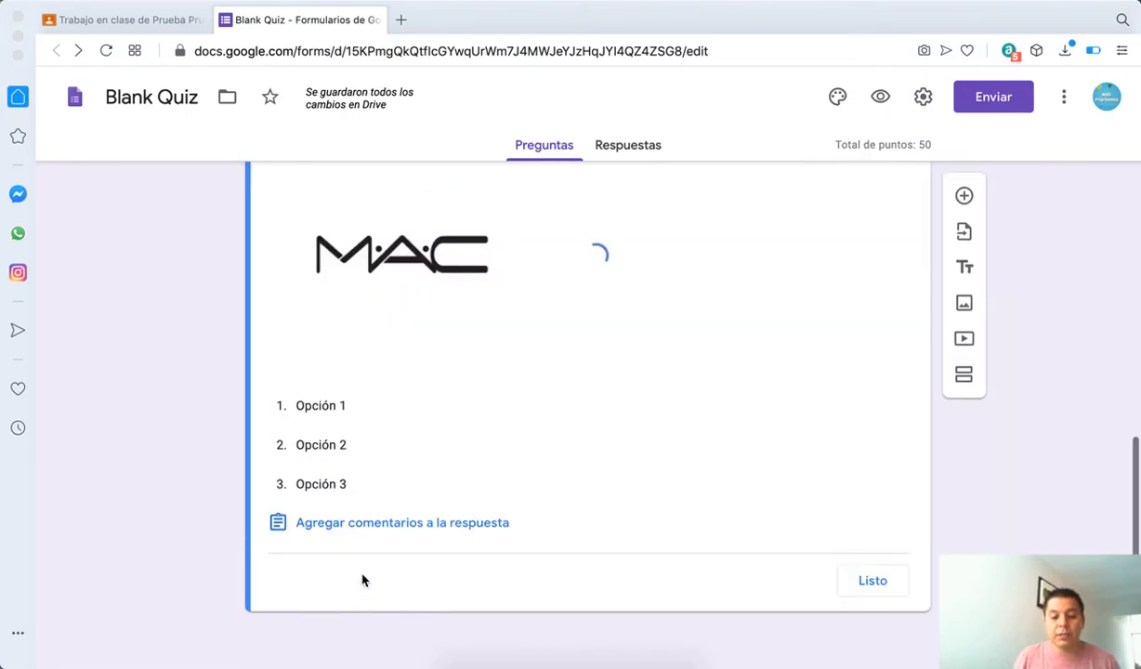
click(344, 452)
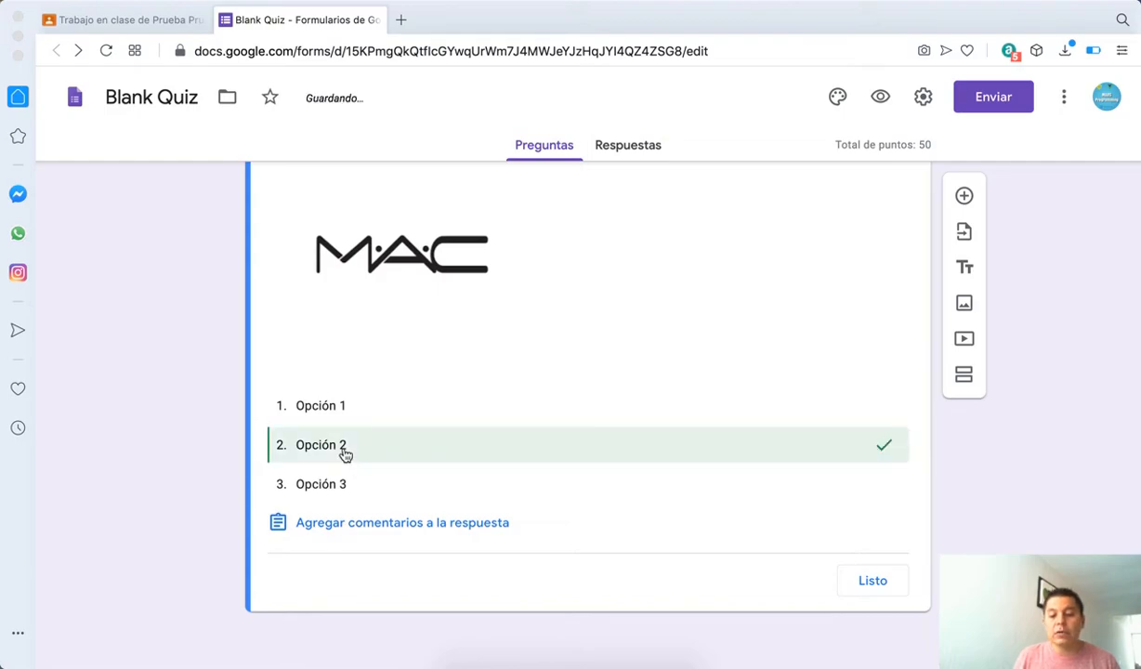
scroll(821, 408, up, 5)
click(835, 341)
key(BackSpace)
text(25)
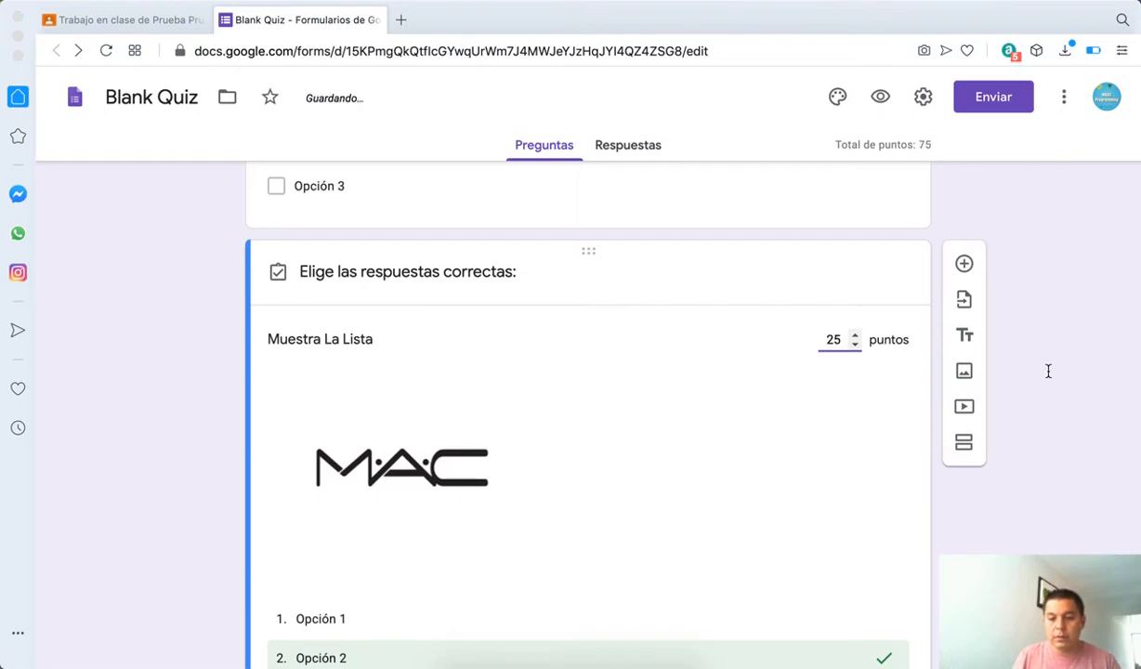
scroll(1048, 371, down, 3)
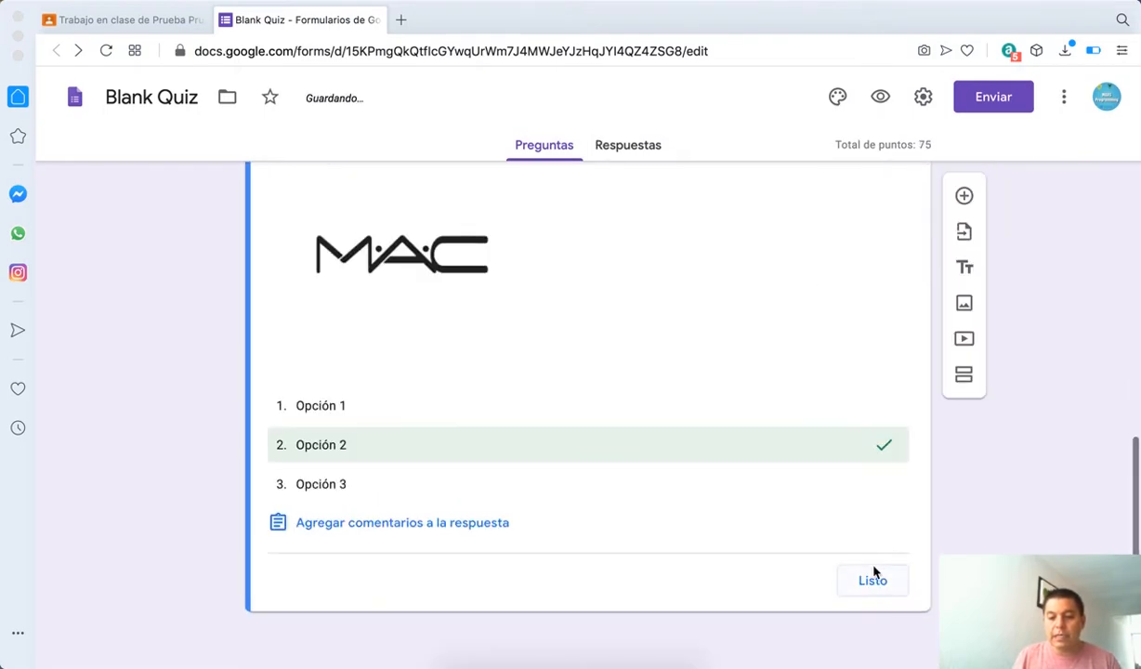
click(877, 587)
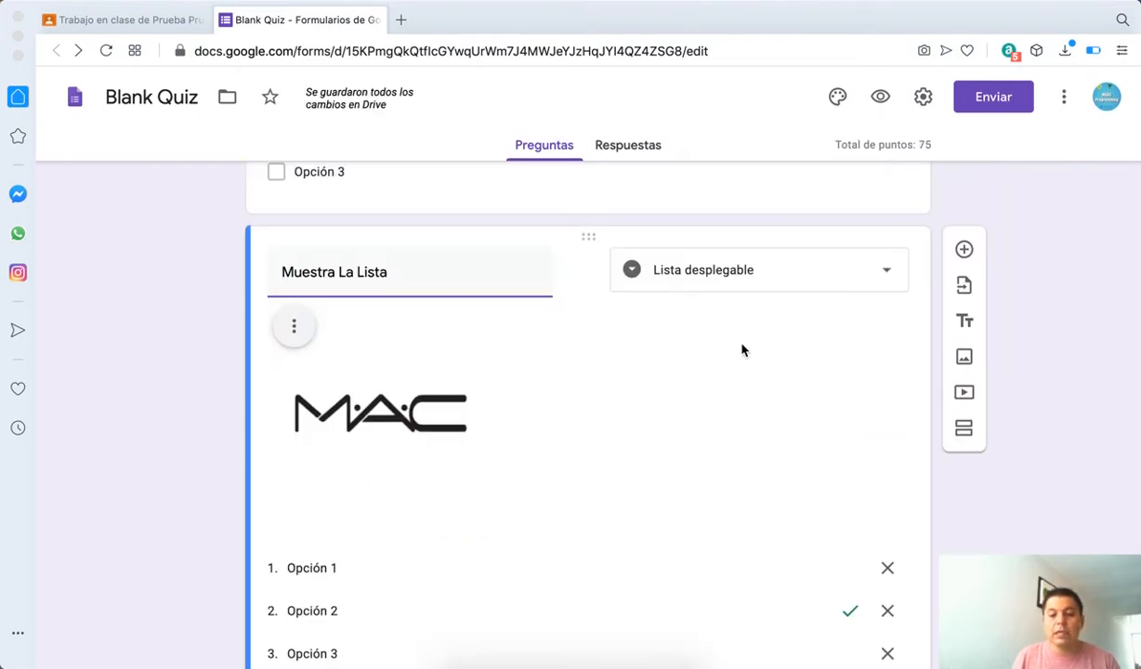
Add a new question below the dropdown question and make it a short-answer (Respuesta breve) question.
click(964, 250)
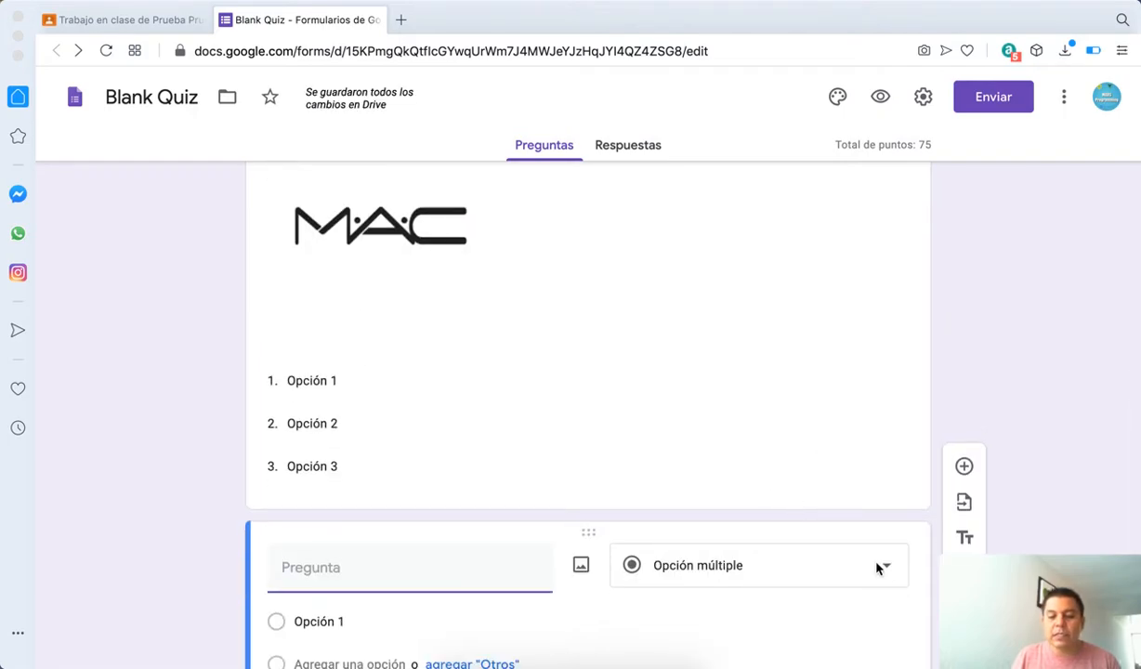
click(891, 574)
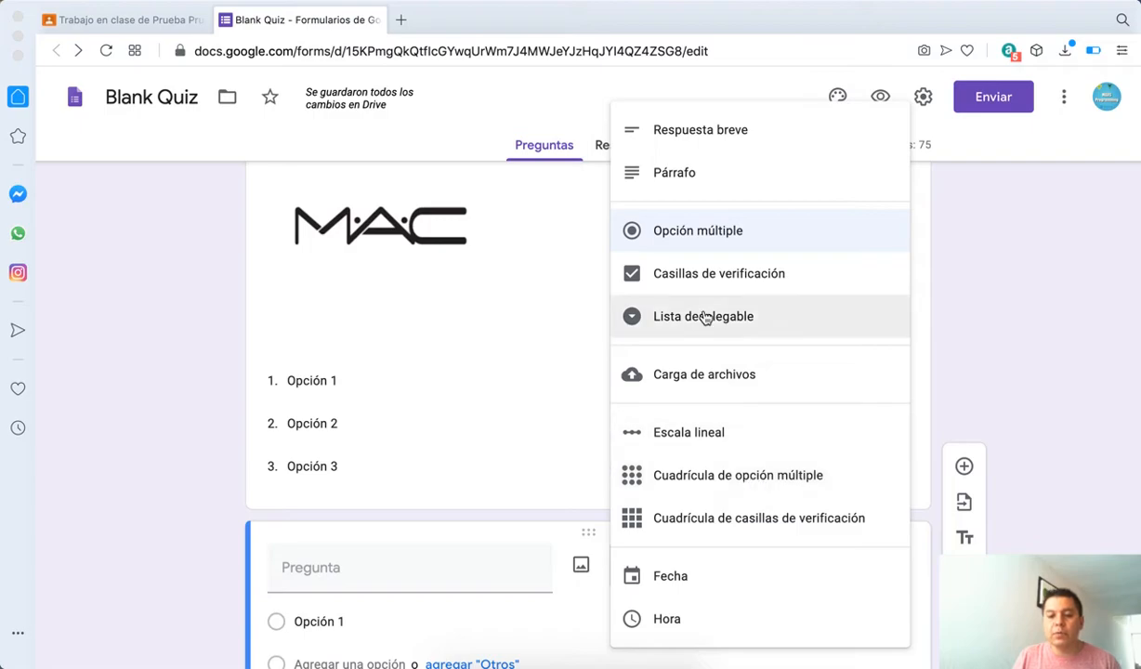
click(677, 135)
scroll(1004, 377, down, 2)
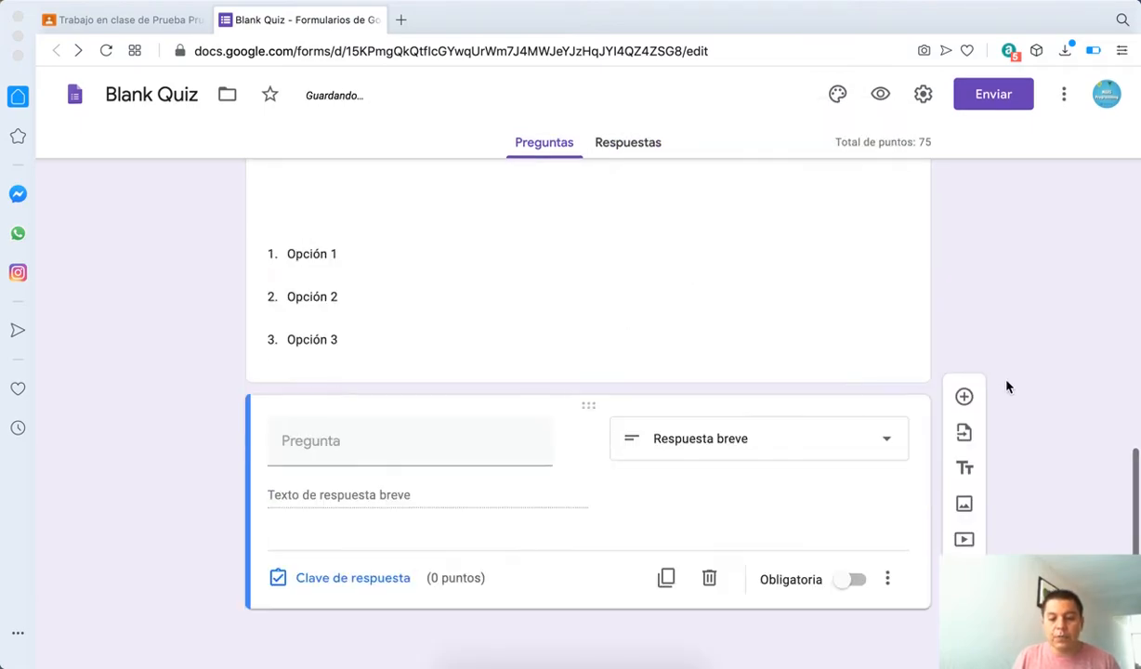
Title the short-answer question "Nombre de Messi".
click(343, 463)
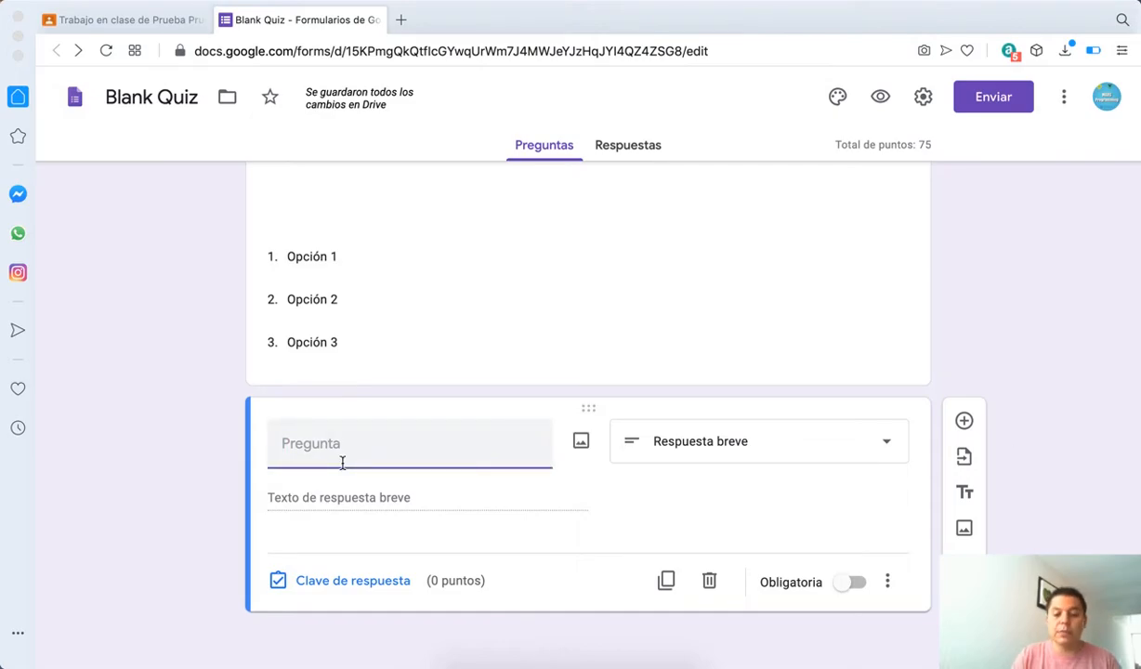
text(No)
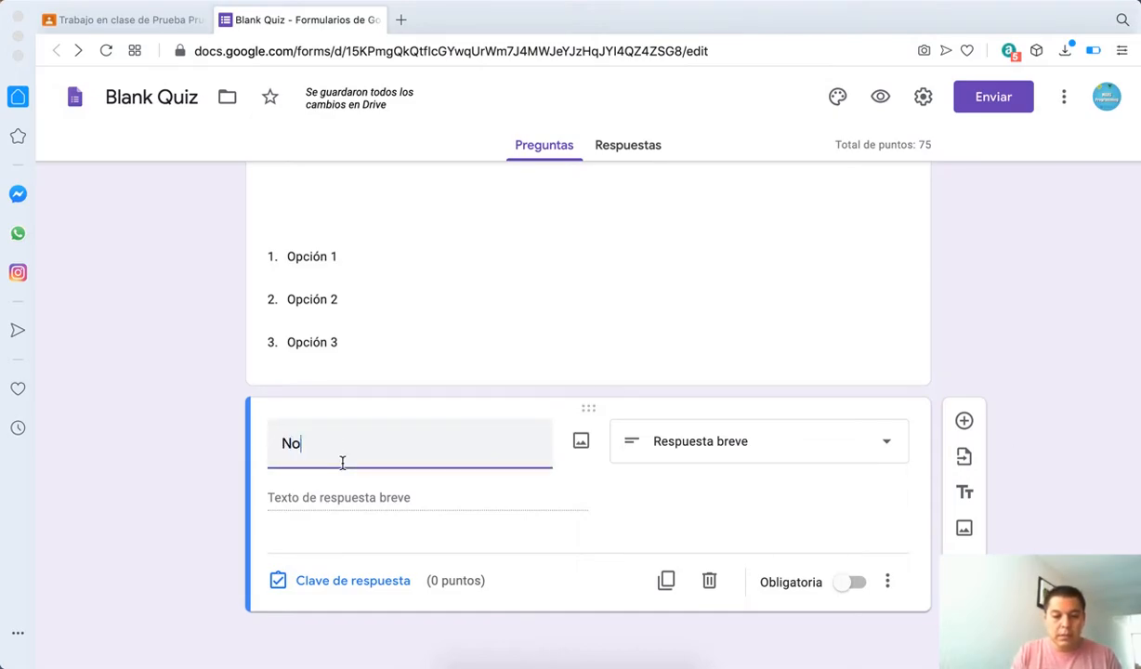
text(mbre De)
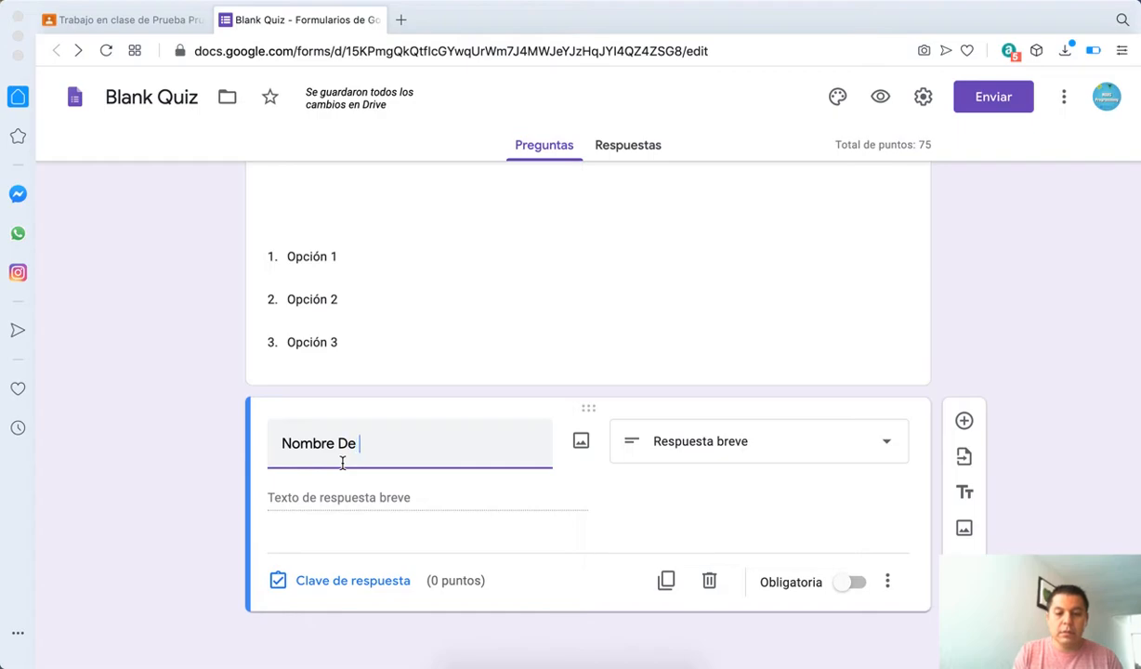
key(BackSpace)
text(de)
key(BackSpace)
key(BackSpace)
key(BackSpace)
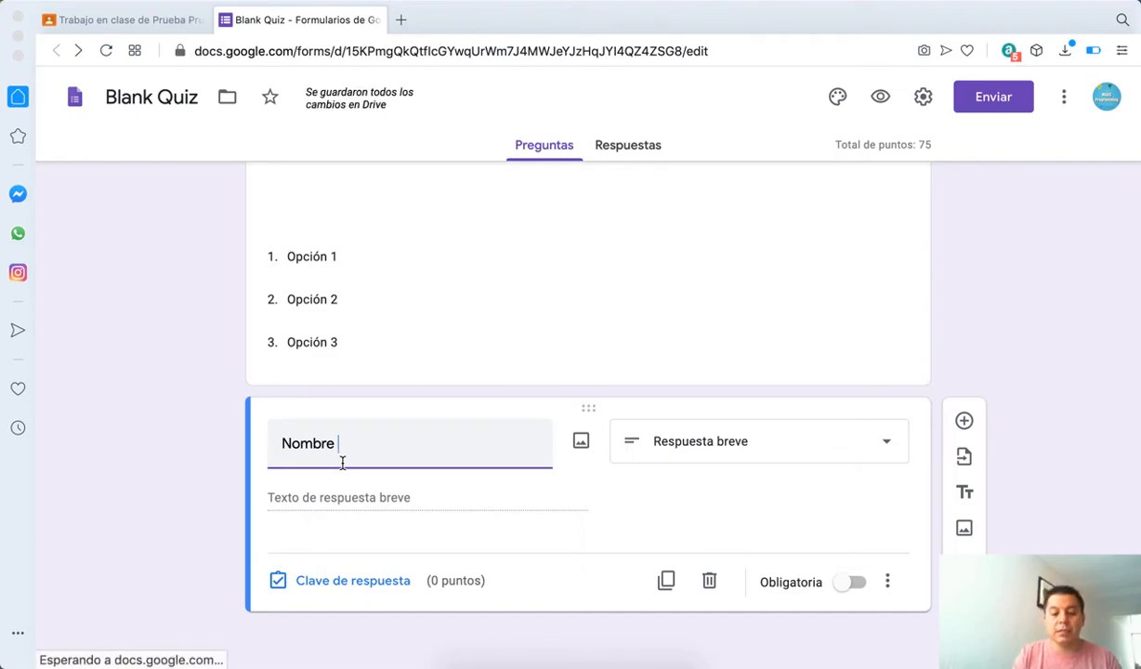
text(de ex)
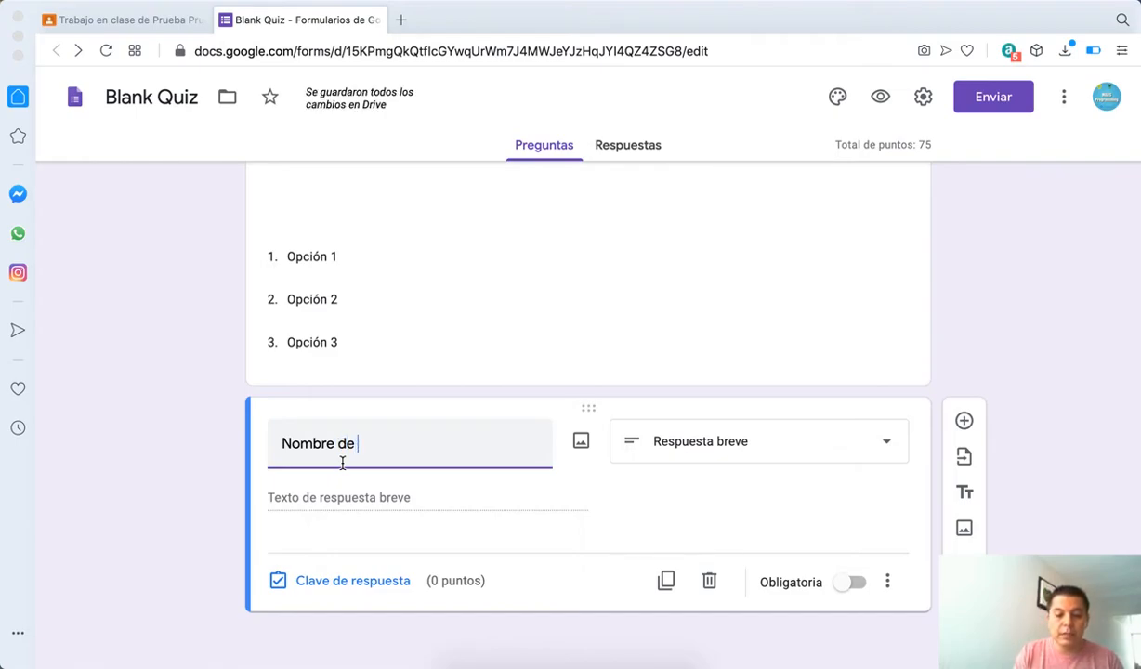
key(BackSpace)
key(BackSpace)
text(Messi)
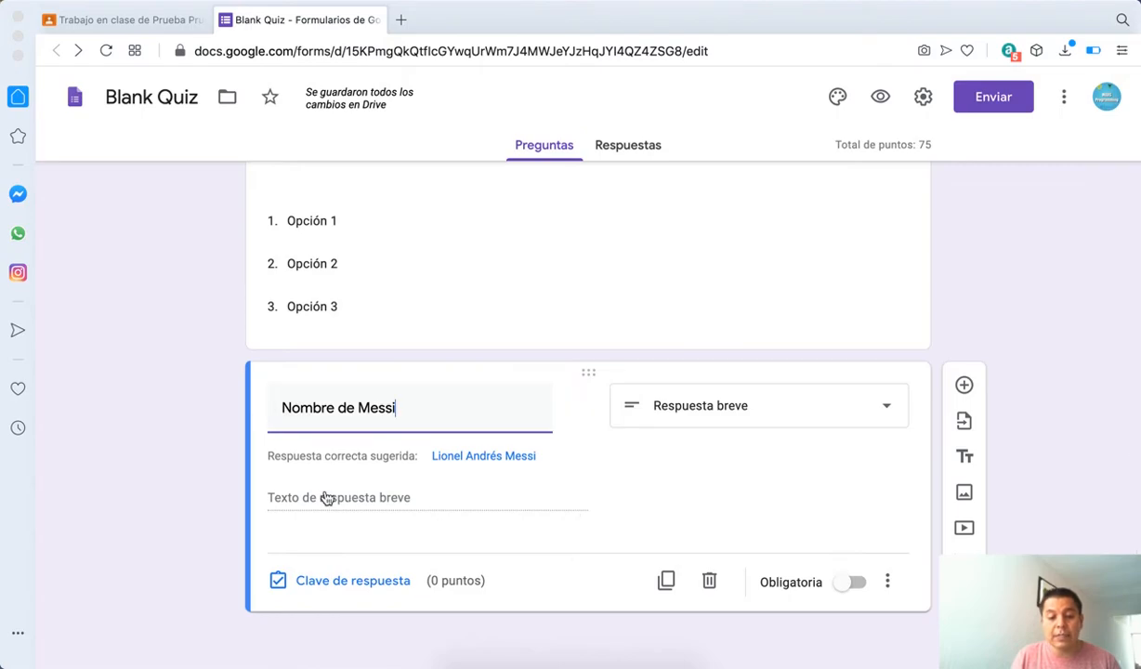
Add "Leo Messi" and "Leo Mesi" as accepted correct answers in the short-answer question's answer key.
click(352, 585)
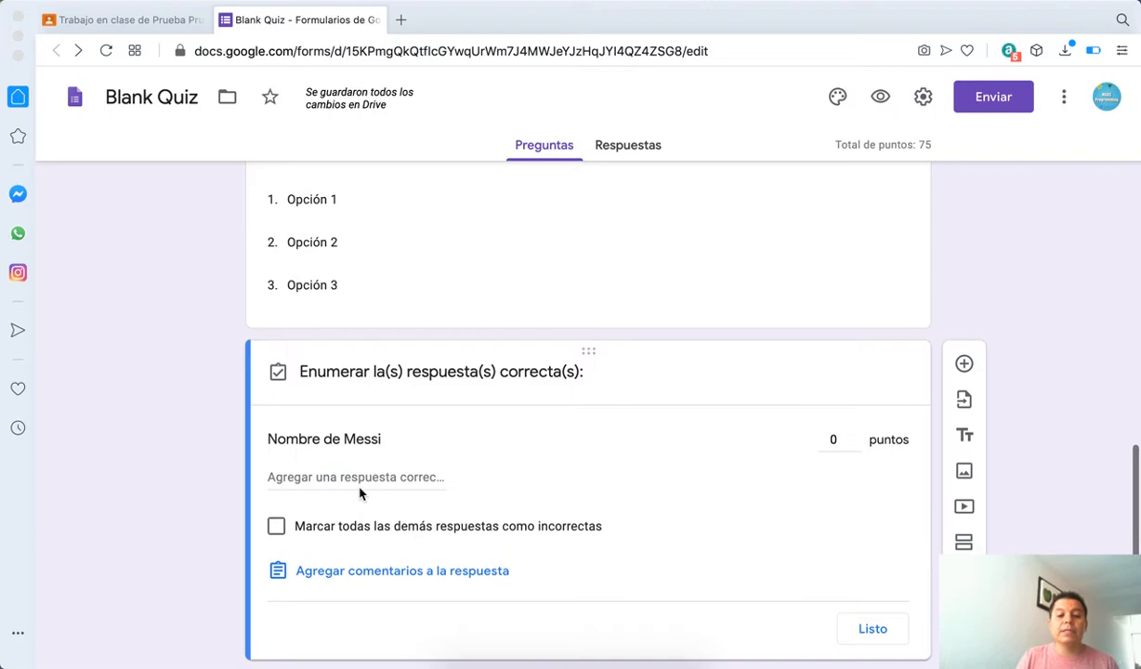
click(351, 476)
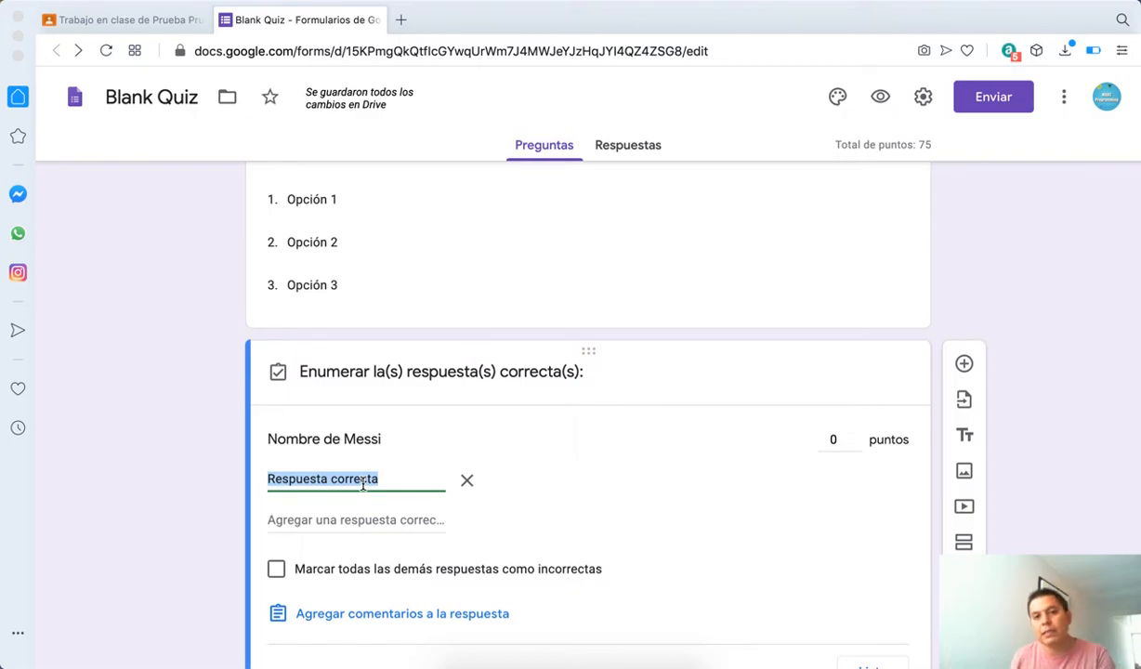
text(Leo Messi)
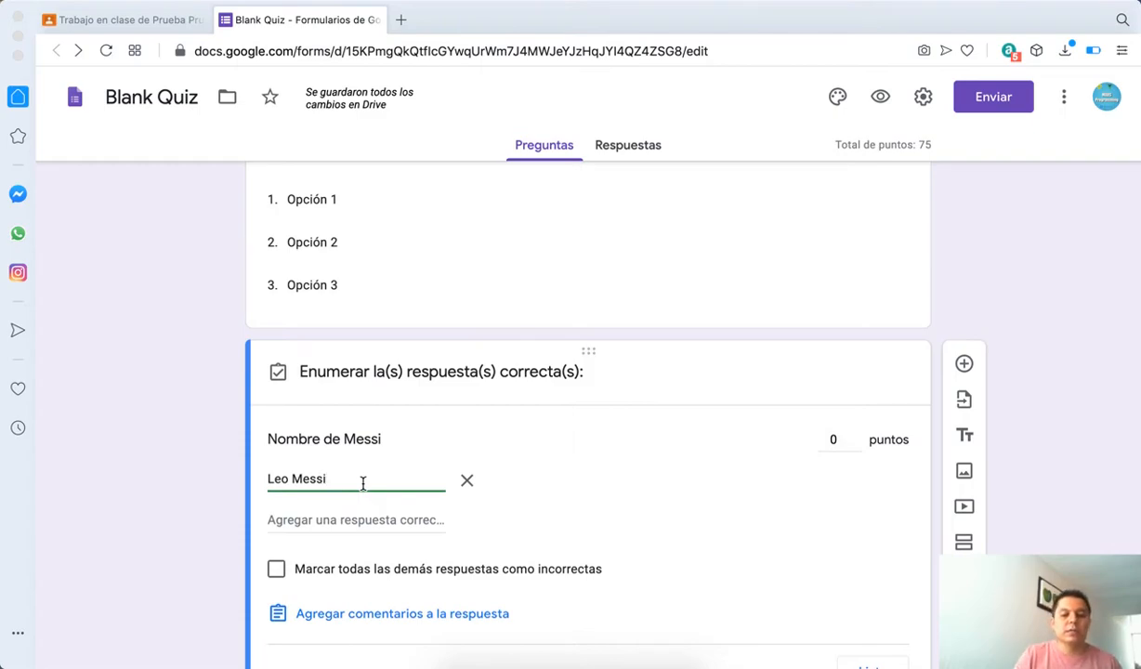
click(331, 519)
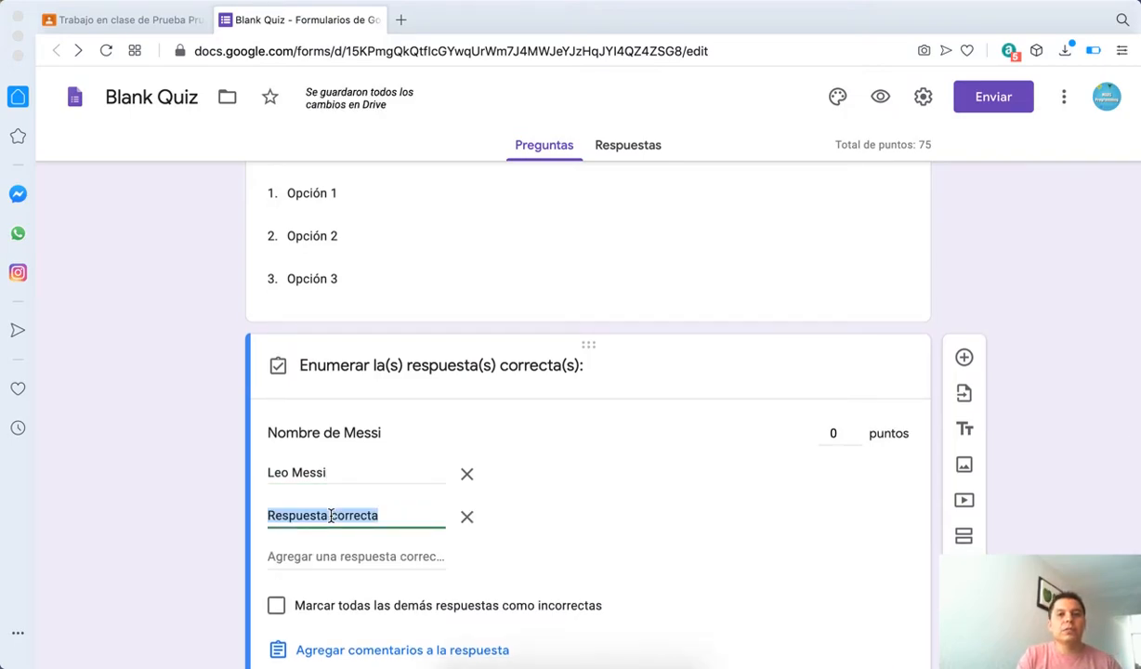
text(Leo )
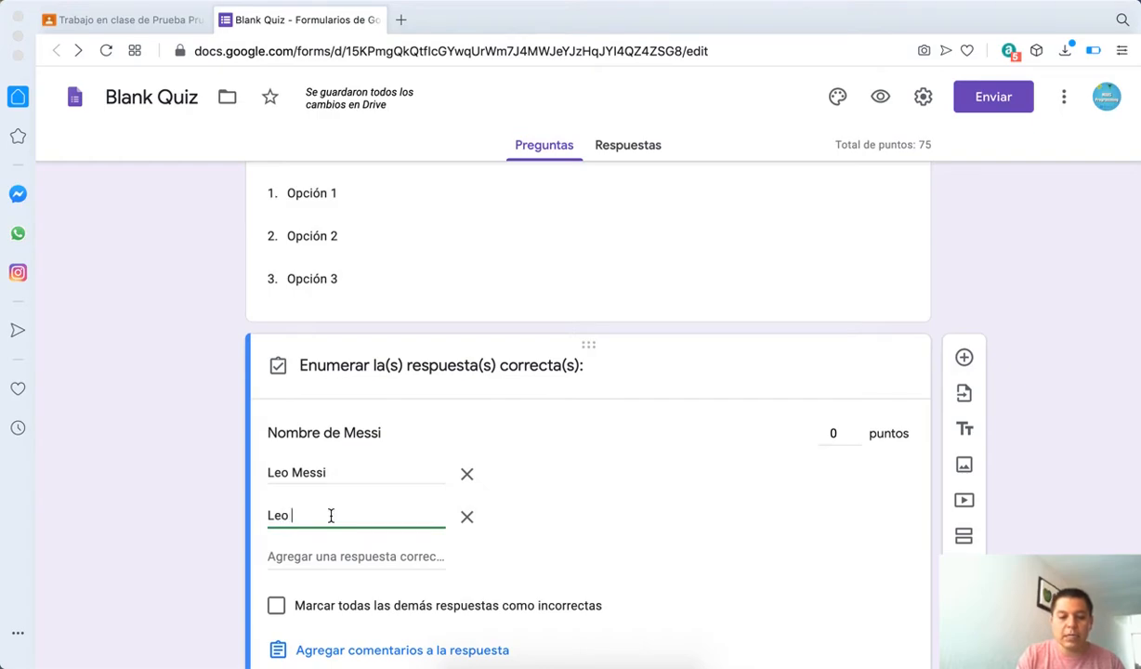
text(Mesi)
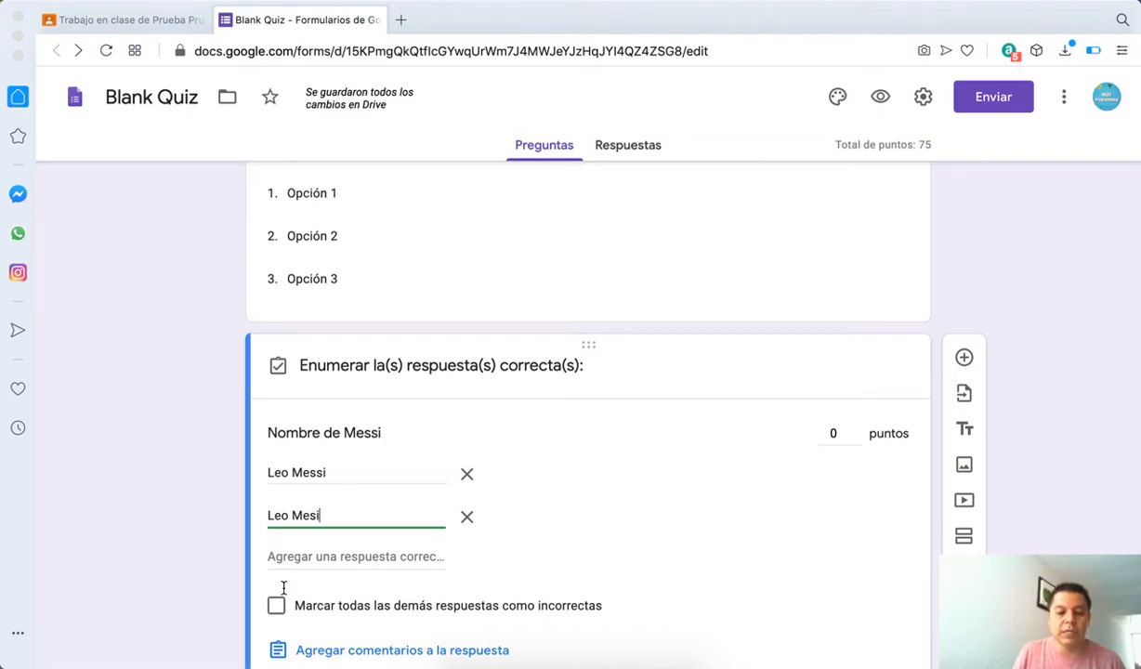
Add "Respuesta correcta" as a third accepted answer to the Messi question and make the question worth 25 points.
click(298, 557)
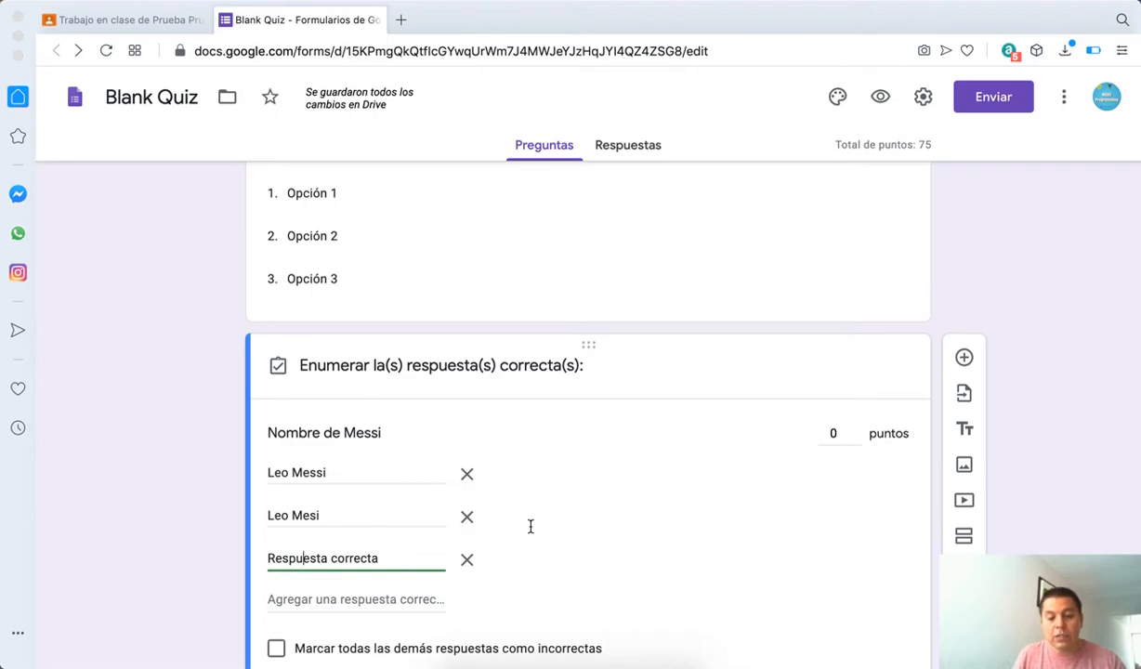
scroll(497, 506, down, 2)
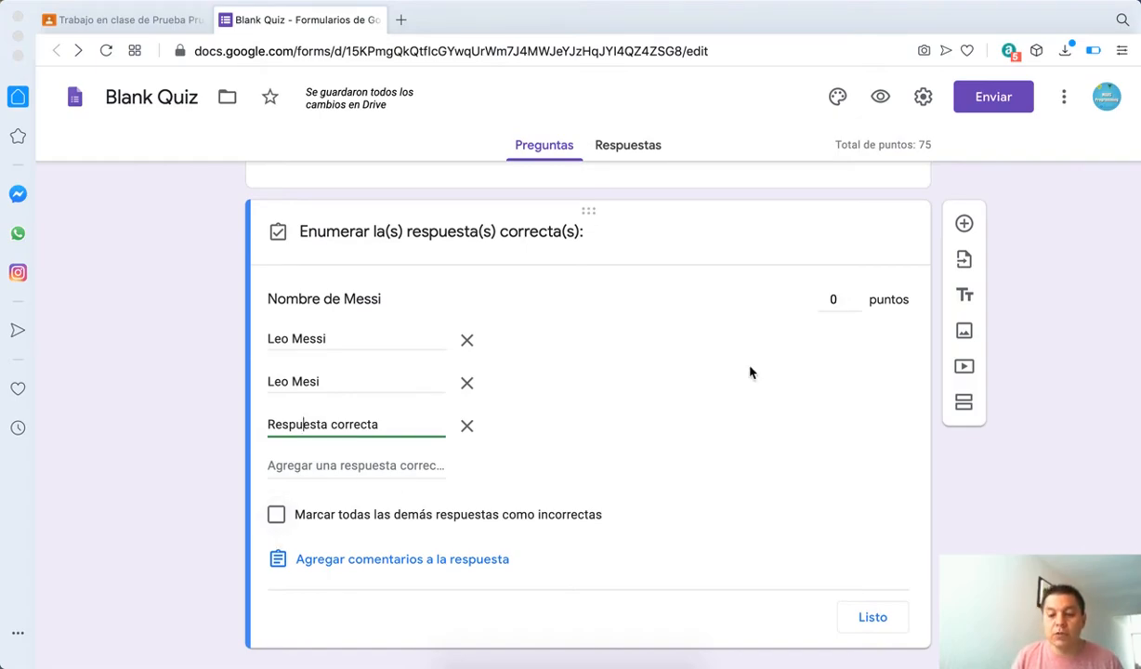
click(848, 298)
text(25)
click(872, 626)
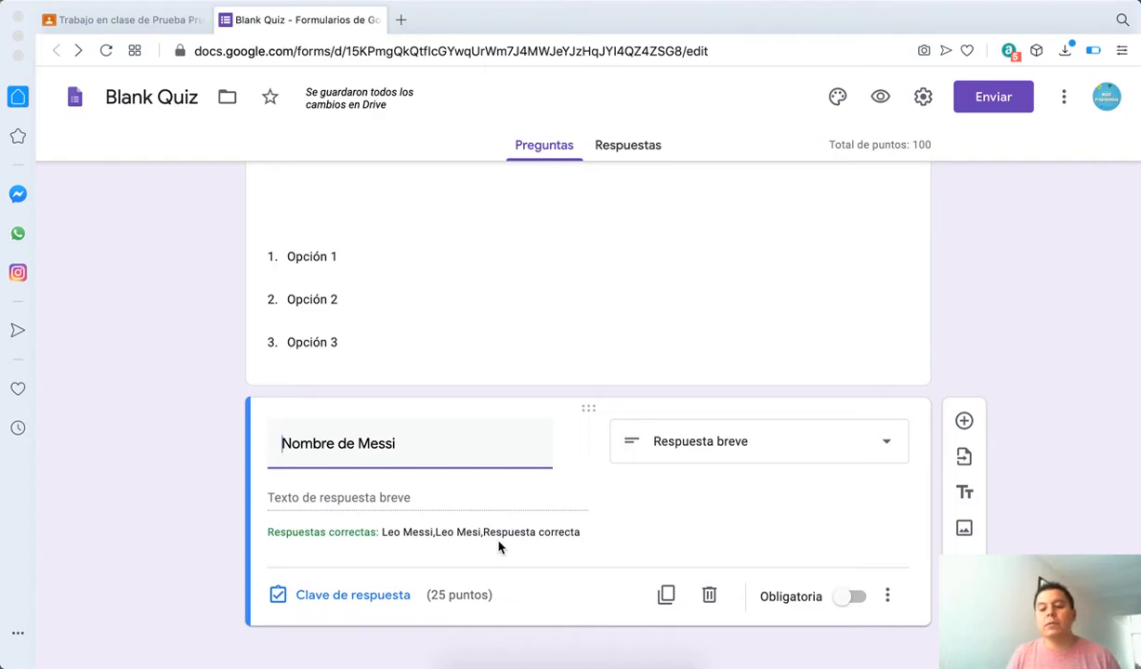
Add a new question below the Messi question and make it a paragraph (Párrafo) question.
click(964, 423)
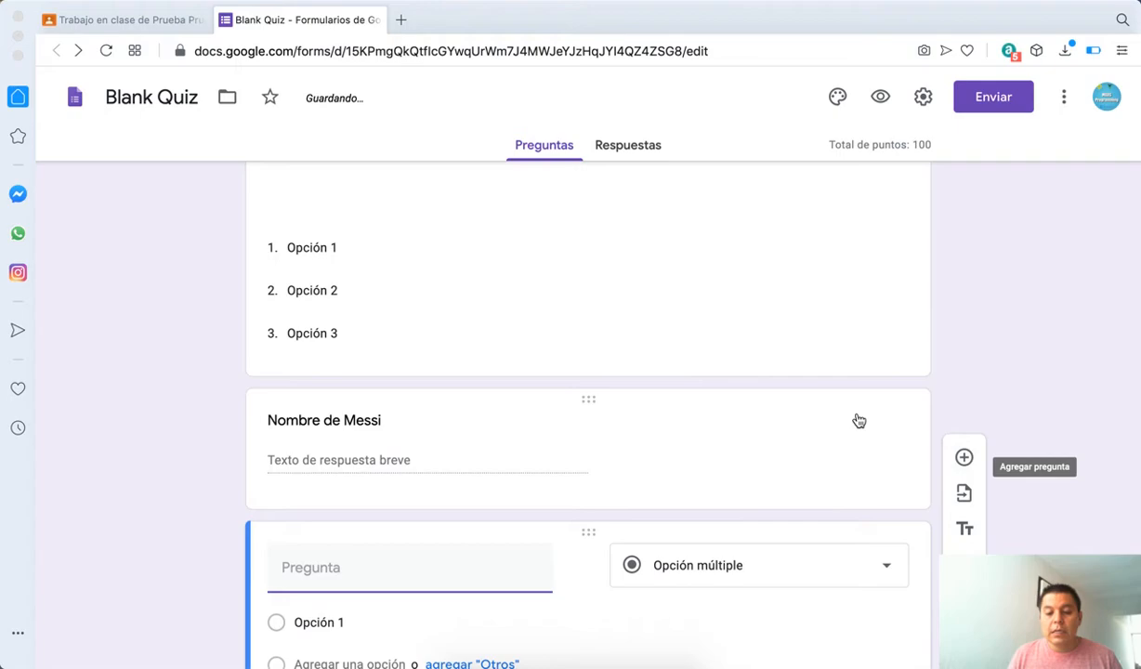
click(878, 412)
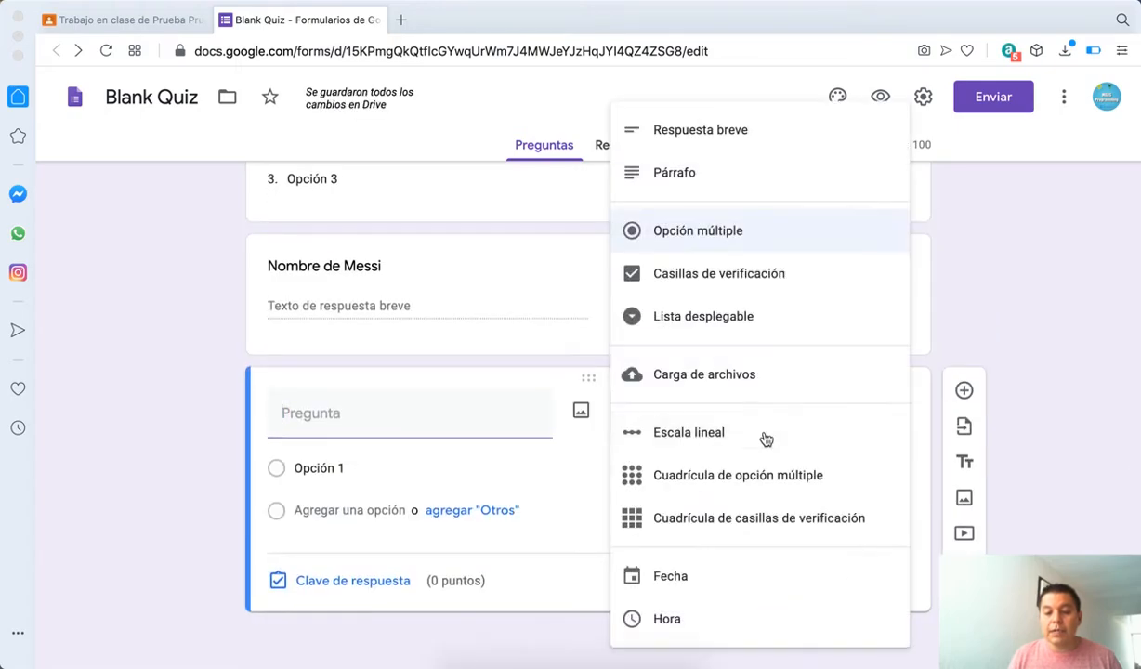
click(690, 177)
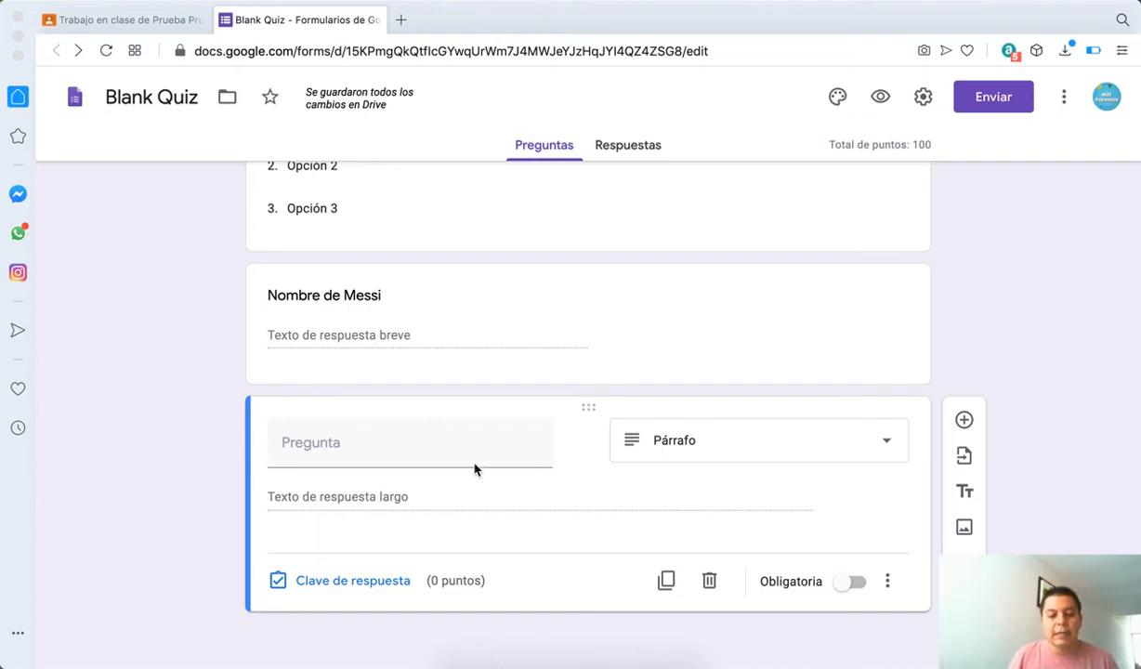
Title the paragraph question "¿Que piensas de la Política".
text(Qu)
key(BackSpace)
key(BackSpace)
text(¿Que prines)
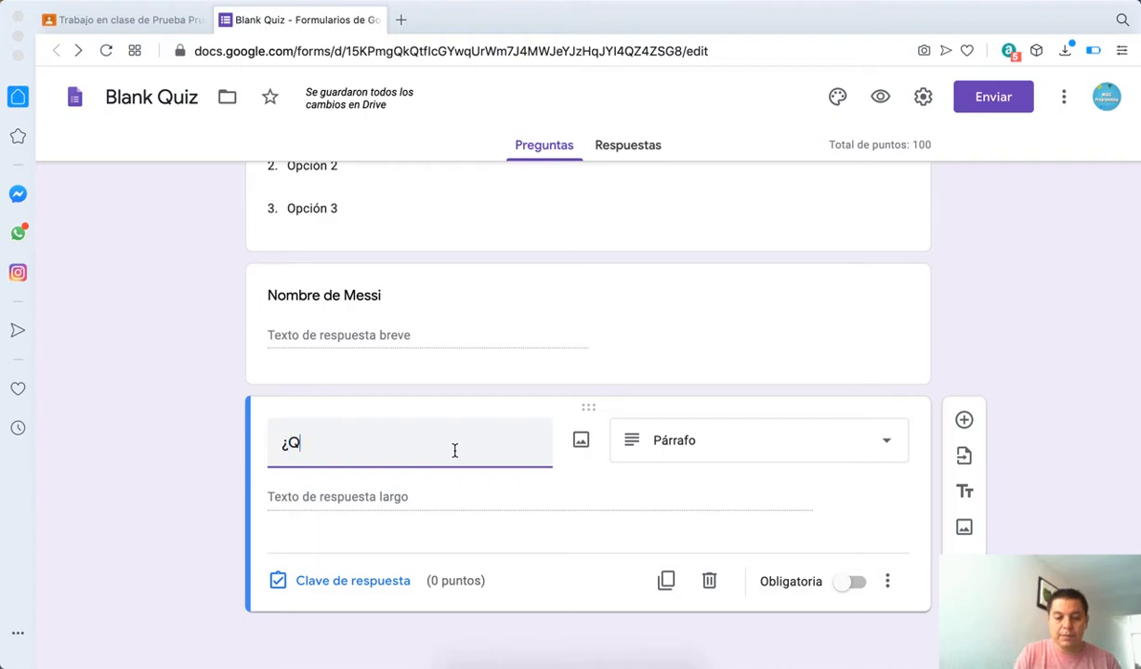
key(BackSpace)
key(BackSpace)
key(BackSpace)
key(BackSpace)
key(BackSpace)
text(ine)
text(nsas de la)
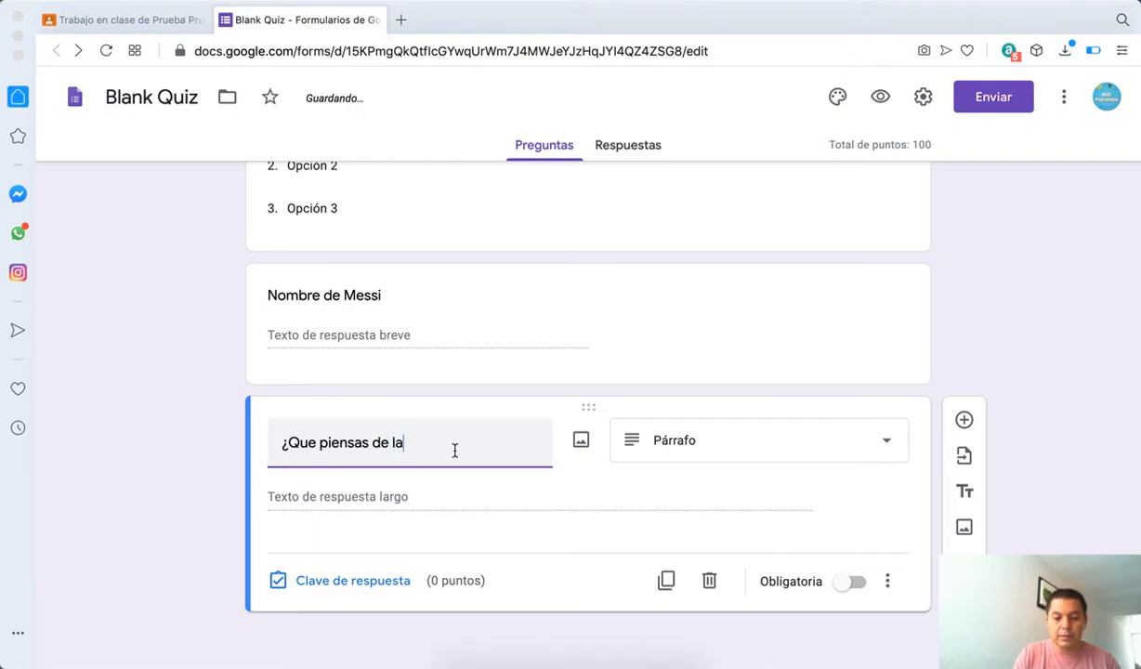
text( Política)
Make the paragraph question worth 25 points in its answer key.
click(397, 581)
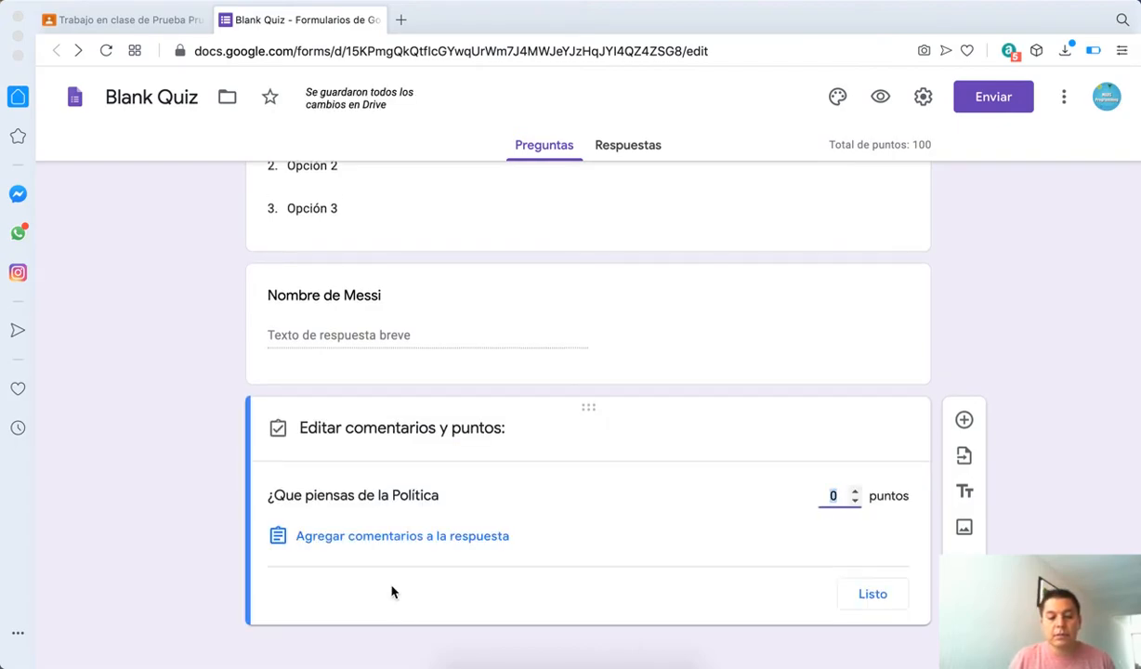
text(2)
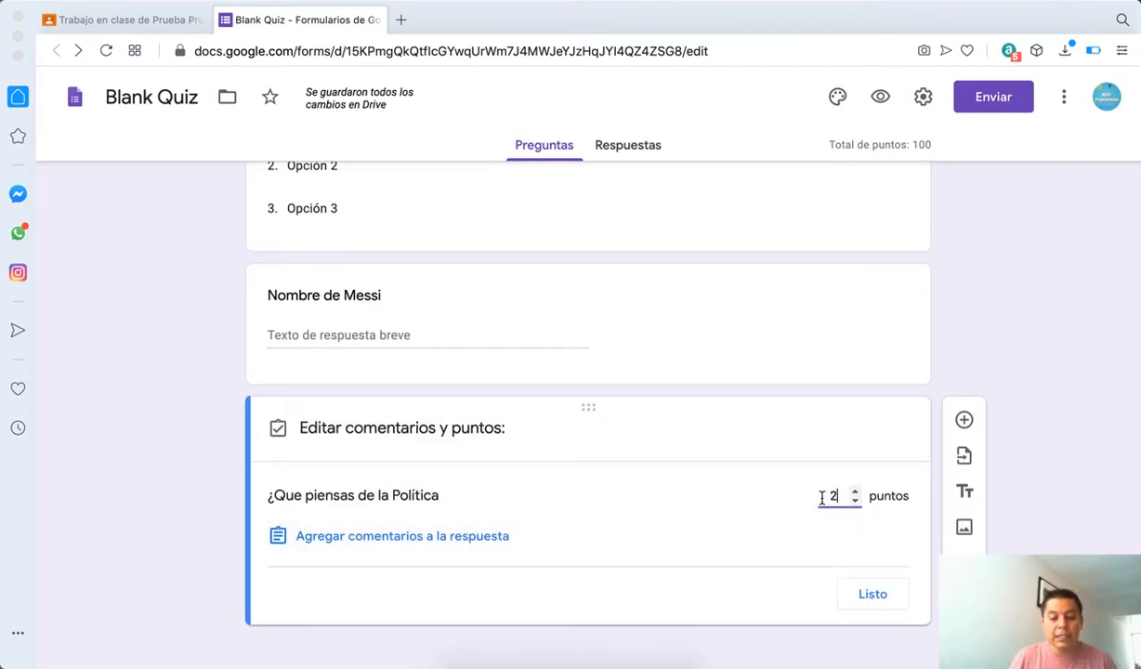
text(5)
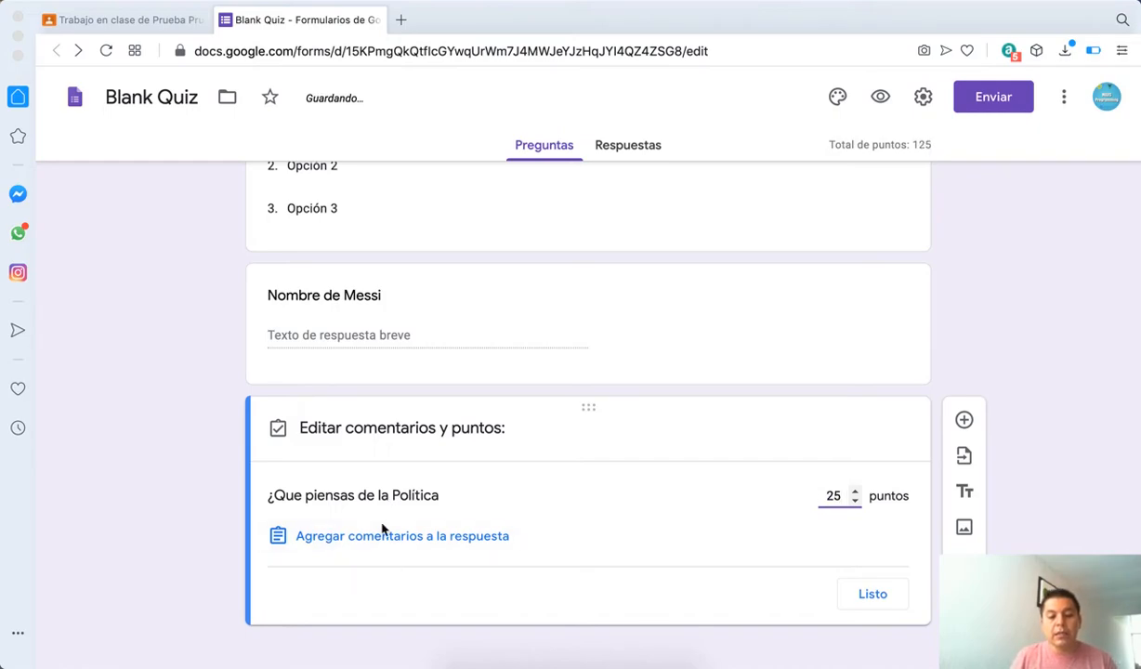
click(874, 601)
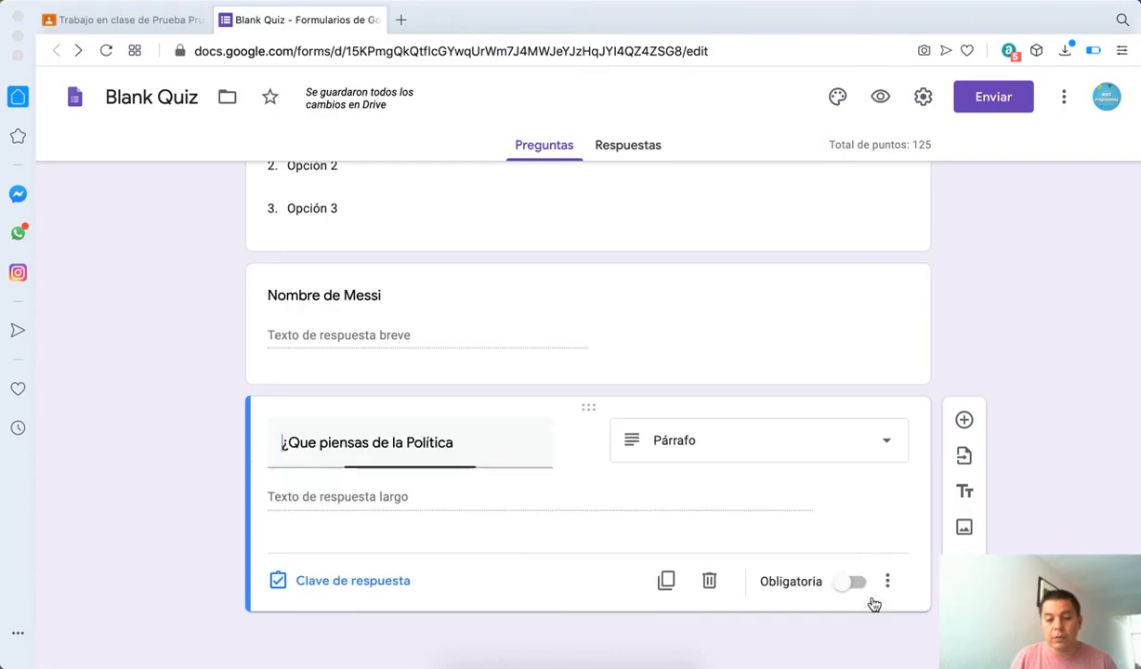
Add a new question below the paragraph question and title it "Cuanto es 3 + 5".
click(964, 419)
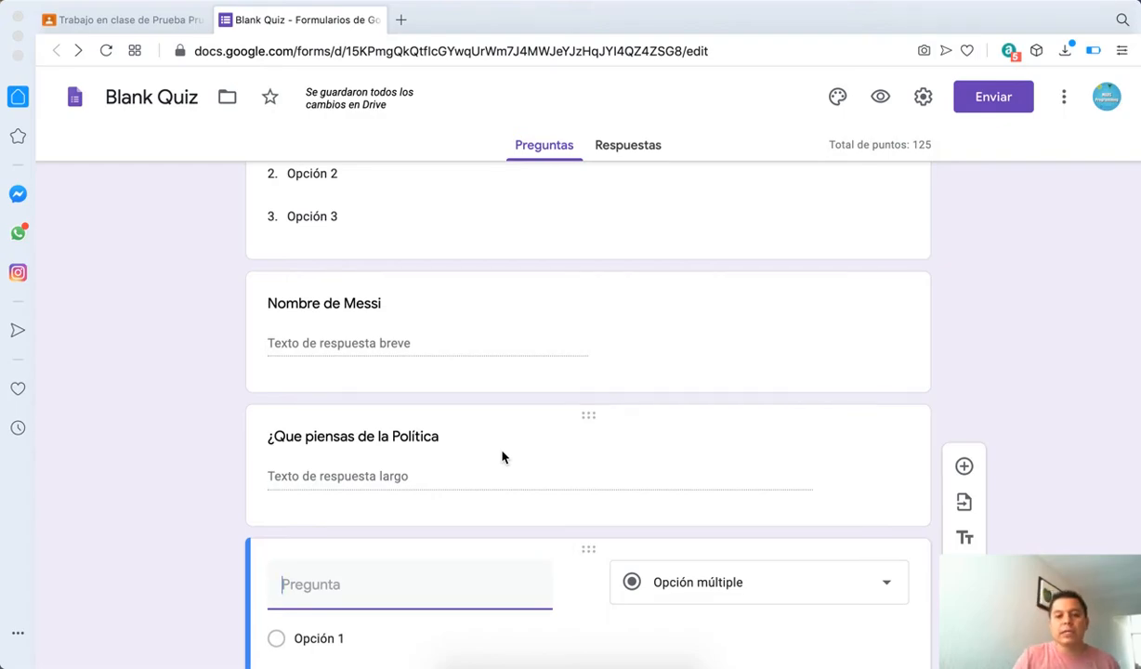
scroll(382, 532, down, 3)
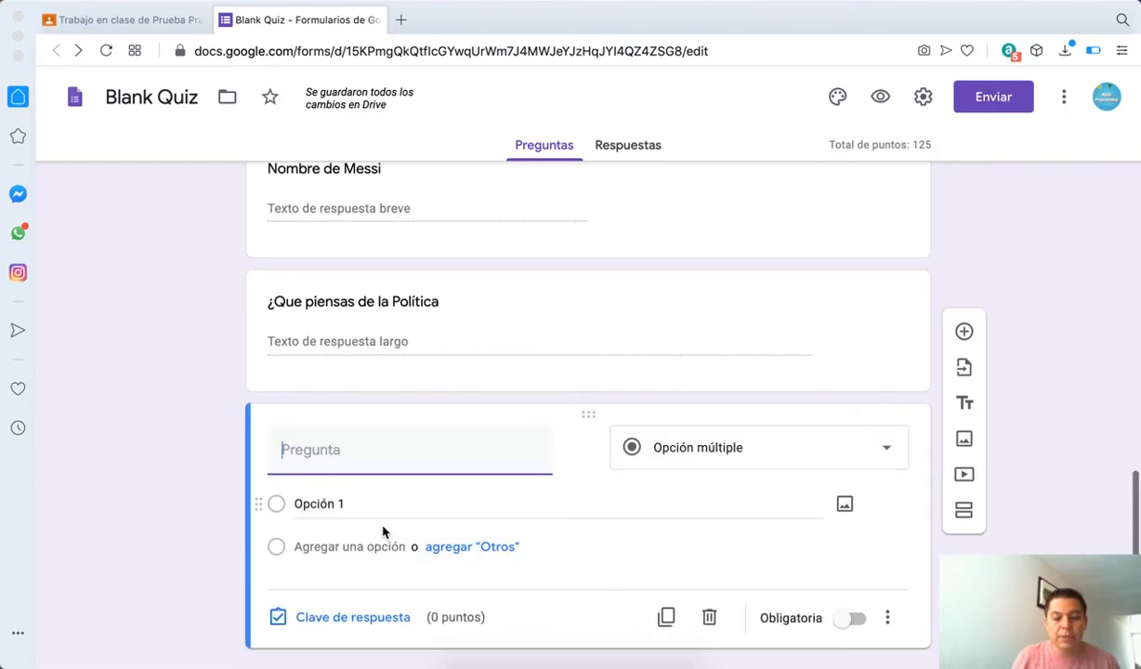
text(Cuanto es 3 + 5)
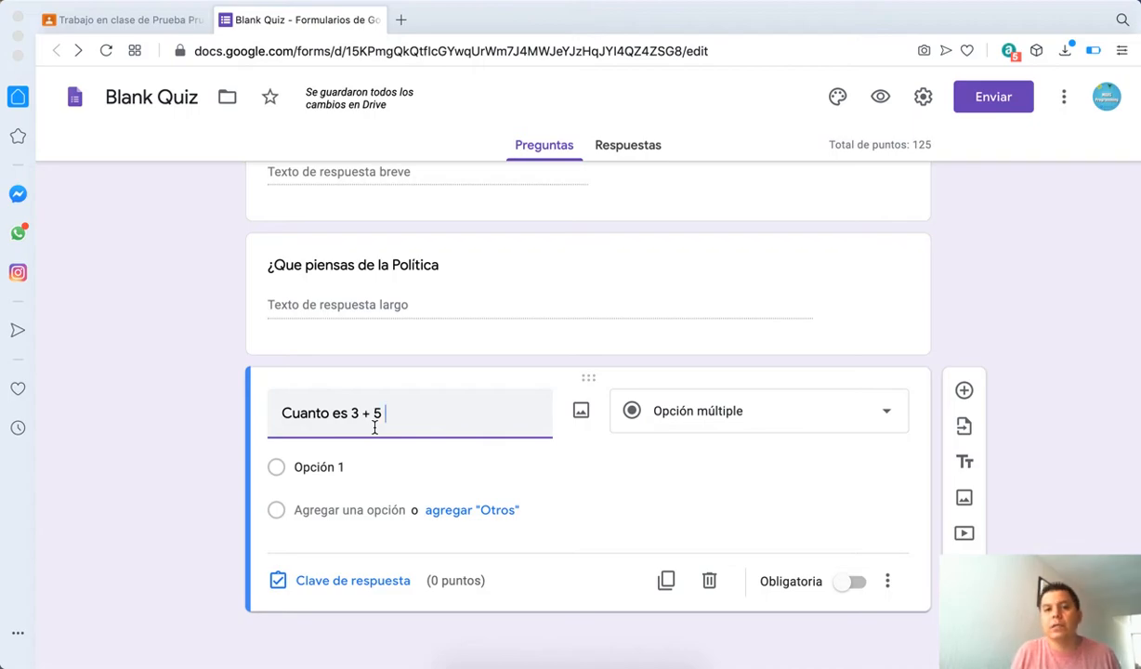
scroll(365, 428, up, 1)
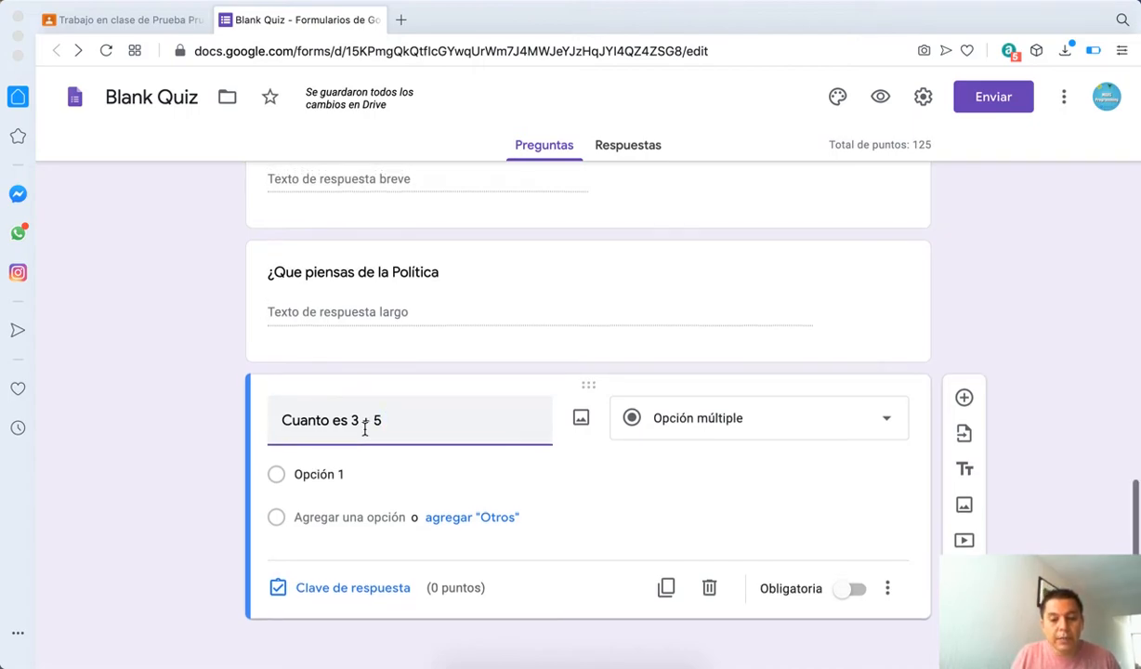
Enter 8, 9 and 10 as the answer options of the "Cuanto es 3 + 5" question.
click(360, 476)
text(8)
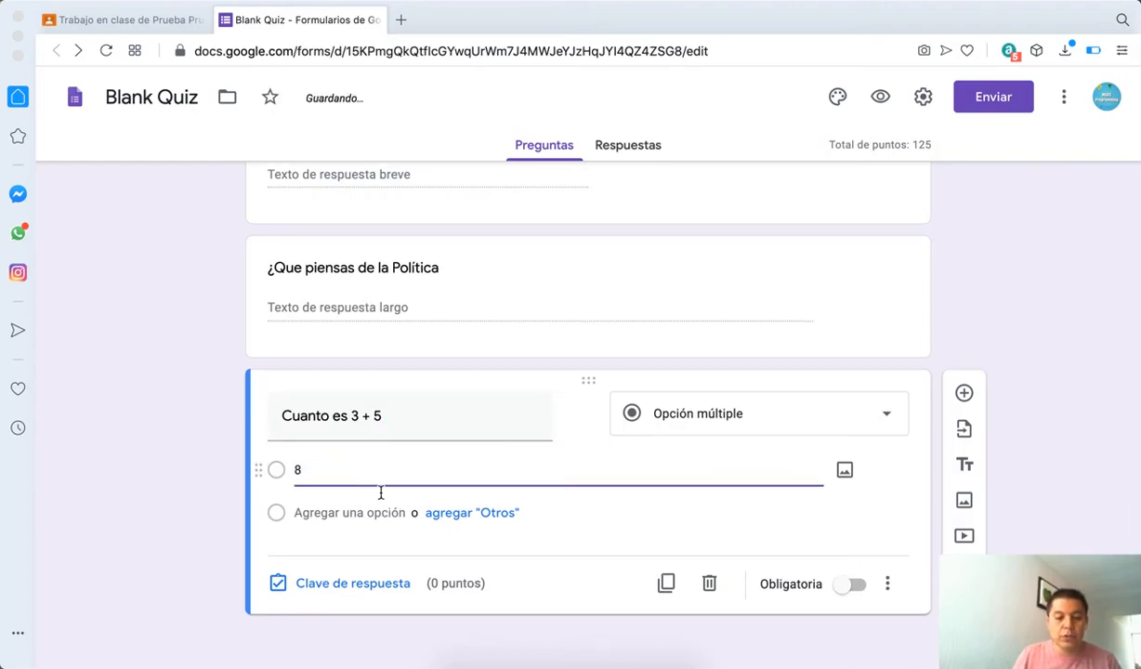
click(316, 516)
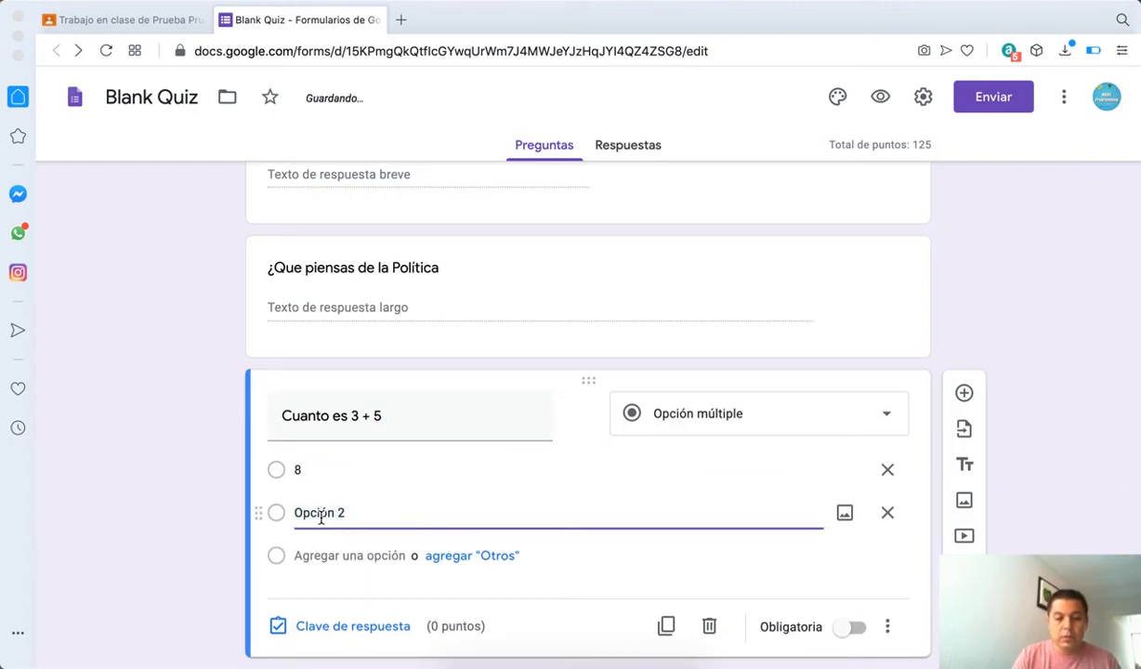
text(9)
drag(357, 517, 252, 518)
text(9)
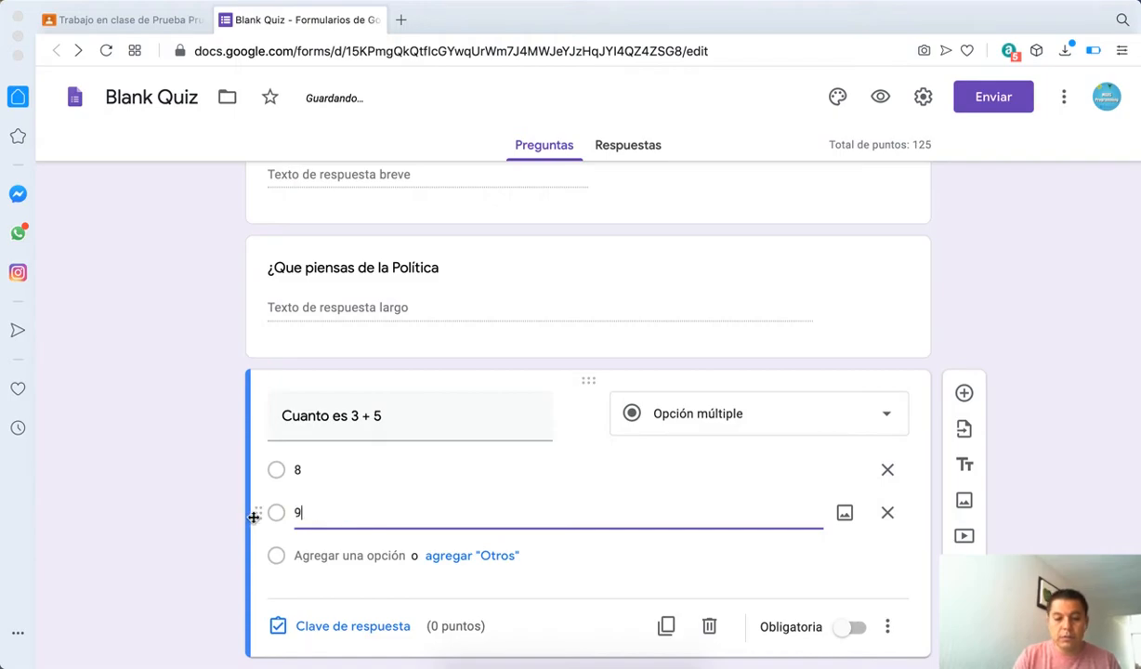
click(331, 557)
text(10)
click(1040, 534)
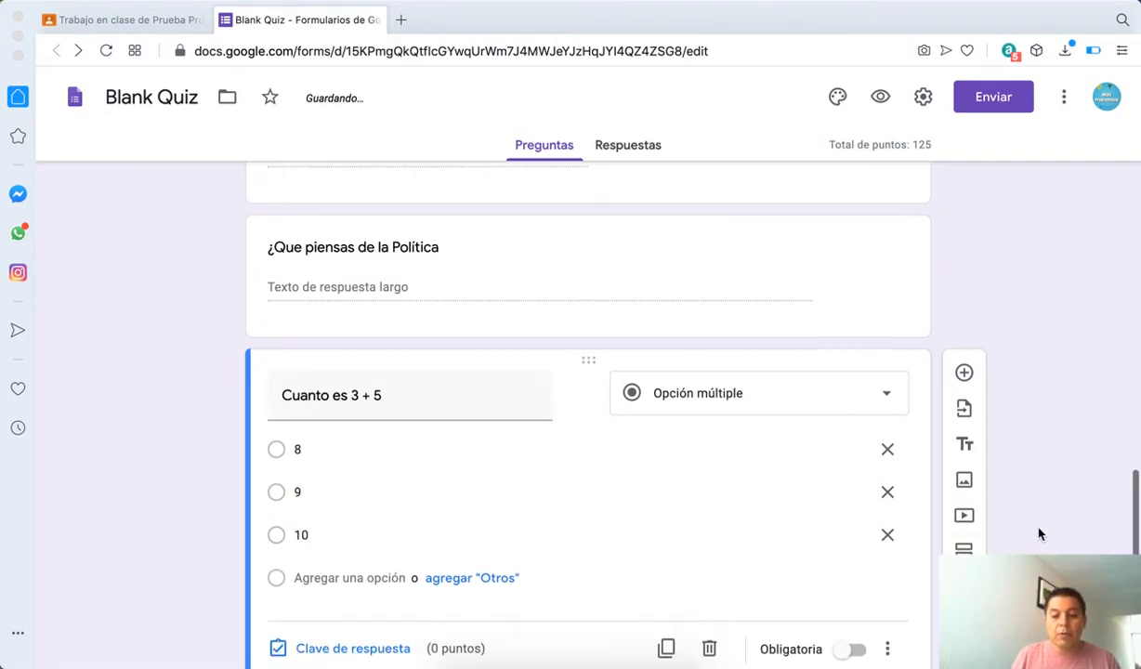
Change the "Cuanto es 3 + 5" question to file upload (Carga de archivos) and allow respondents to upload files to Drive.
scroll(1040, 534, down, 1)
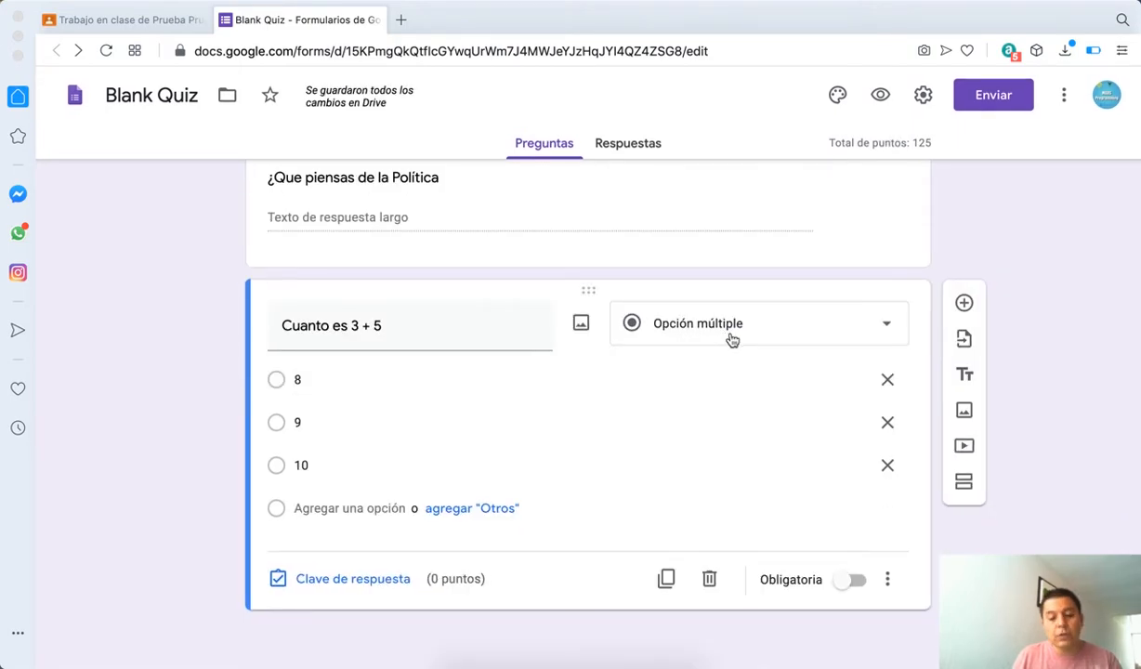
click(810, 333)
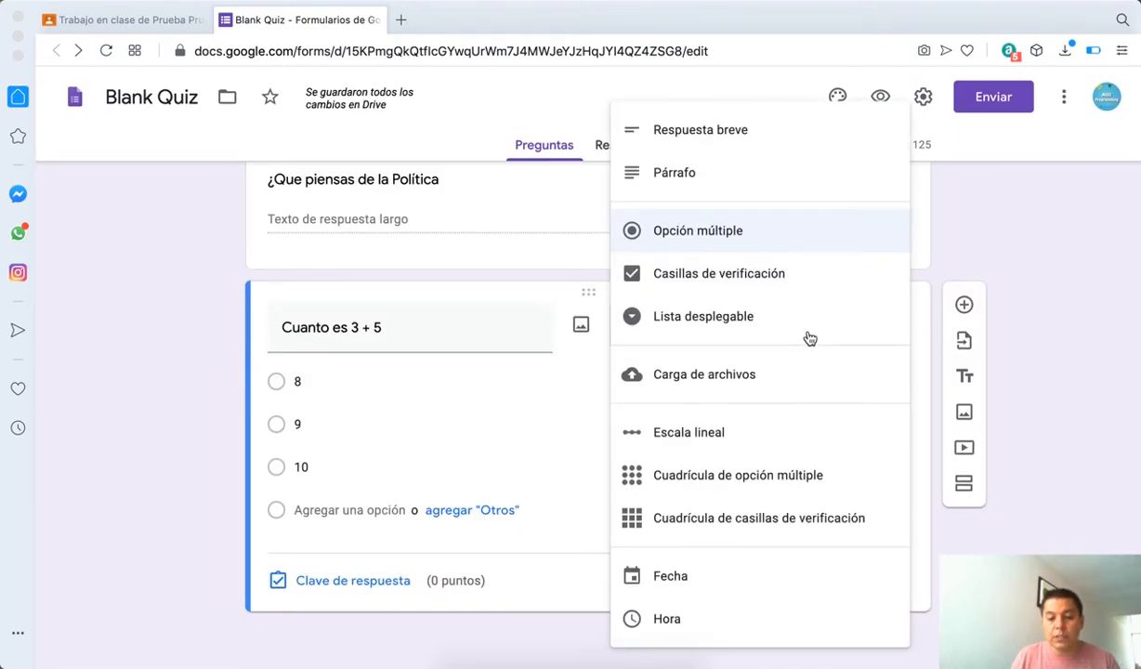
click(733, 385)
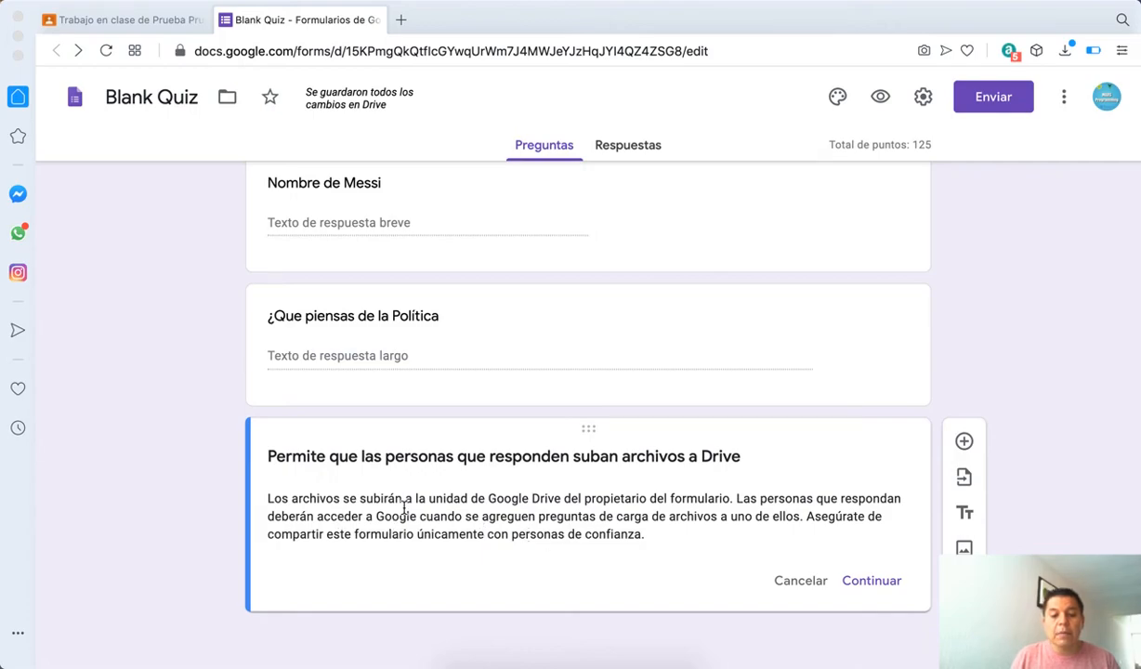
click(879, 586)
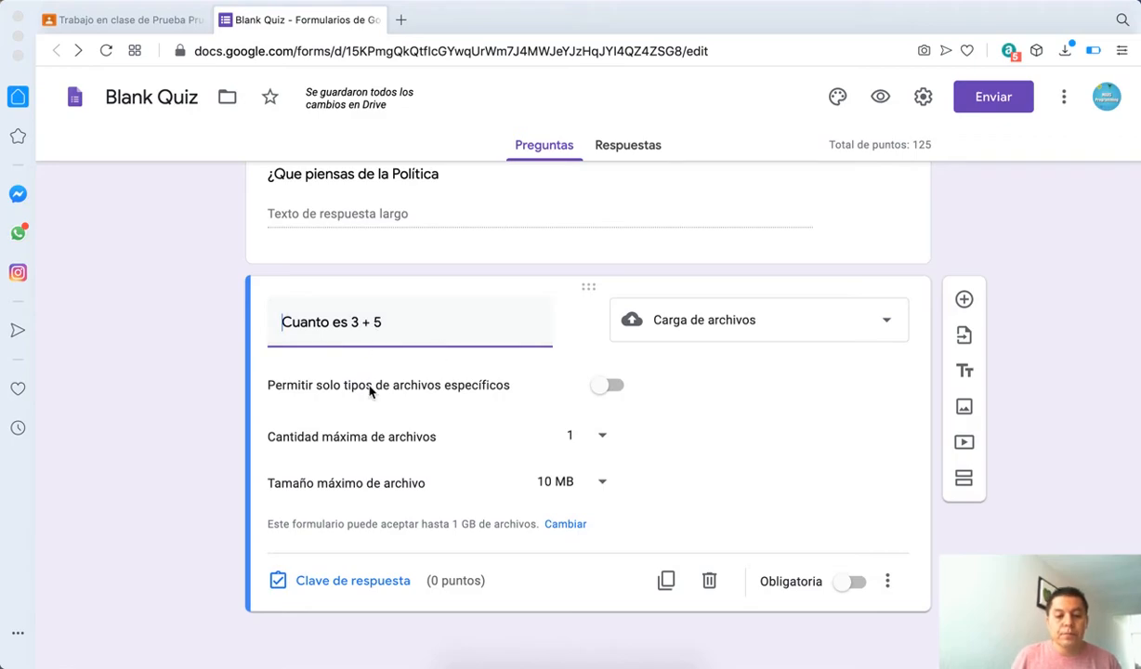
click(617, 393)
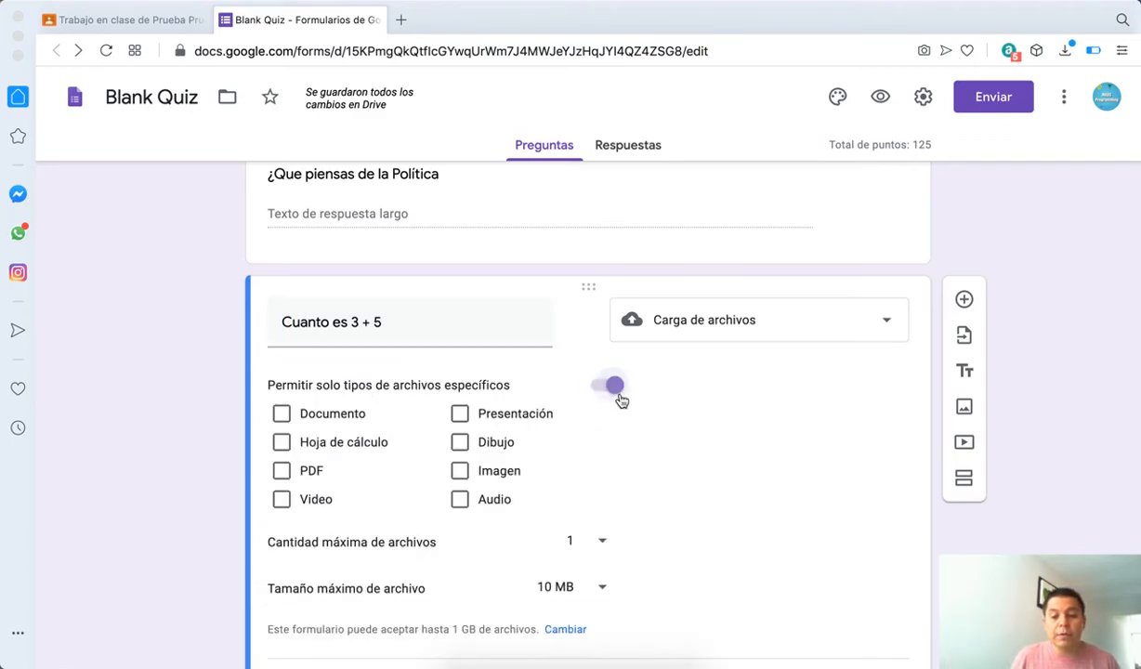
click(280, 468)
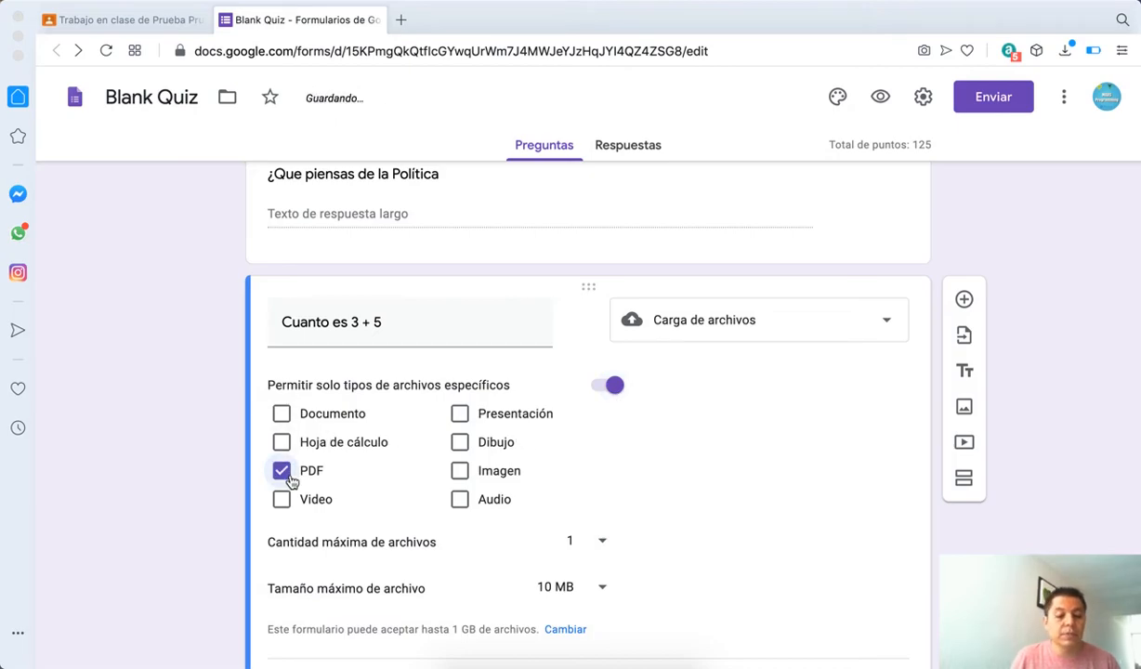
click(288, 415)
click(470, 476)
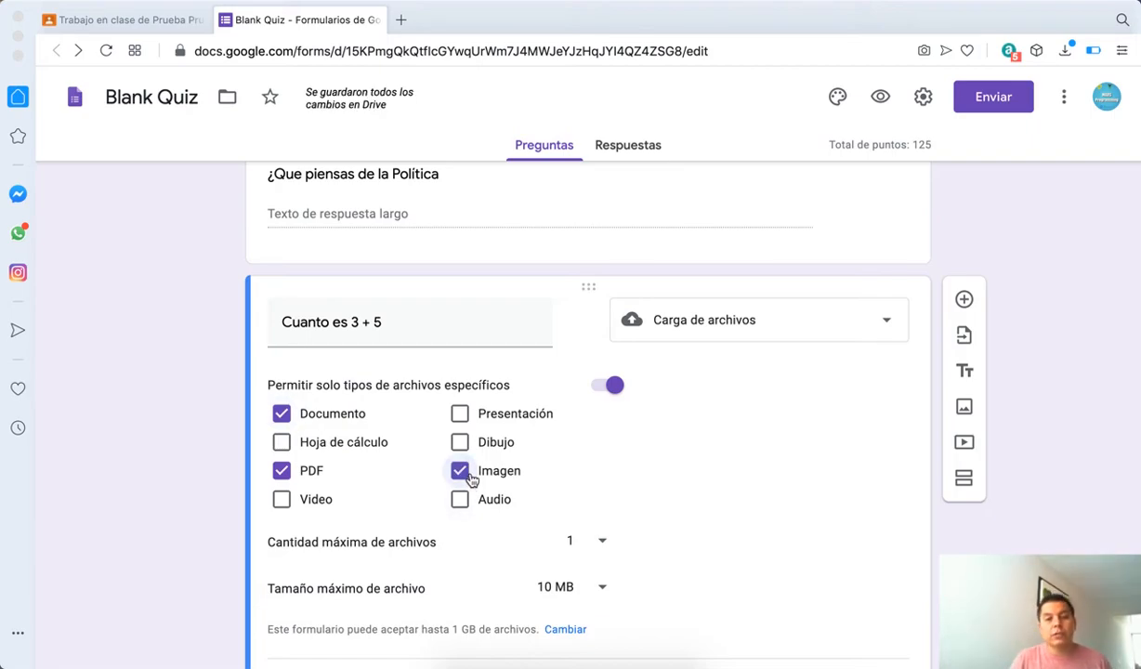
click(608, 398)
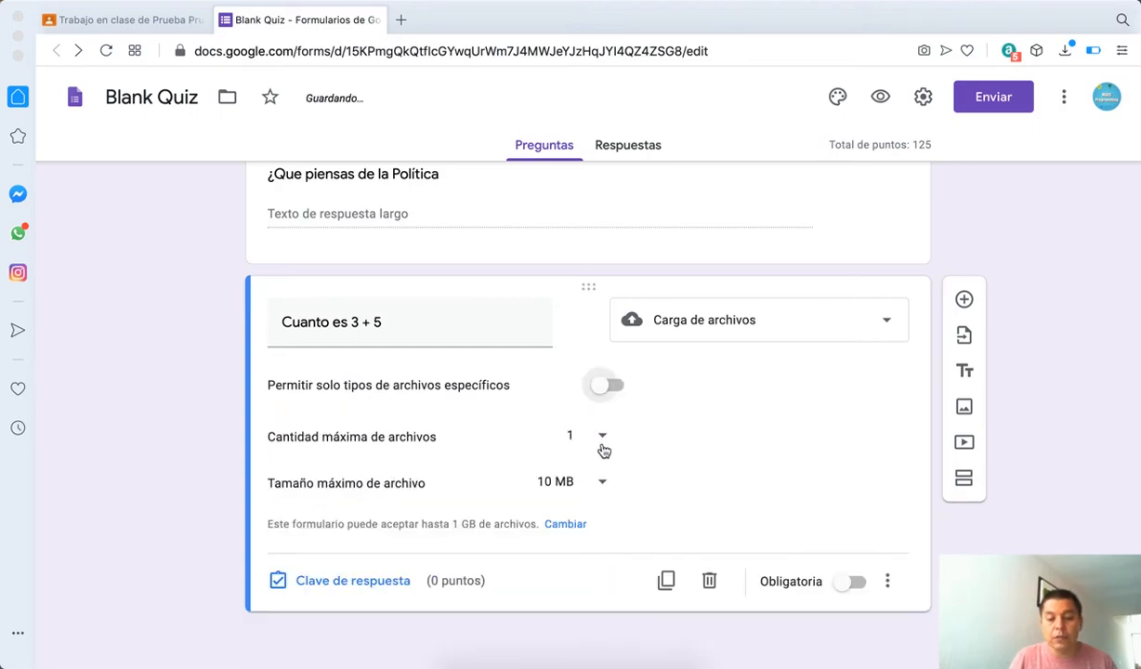
Restrict the file upload question to specific file types: PDF, Documento and Imagen.
click(602, 385)
click(284, 472)
click(282, 414)
click(460, 470)
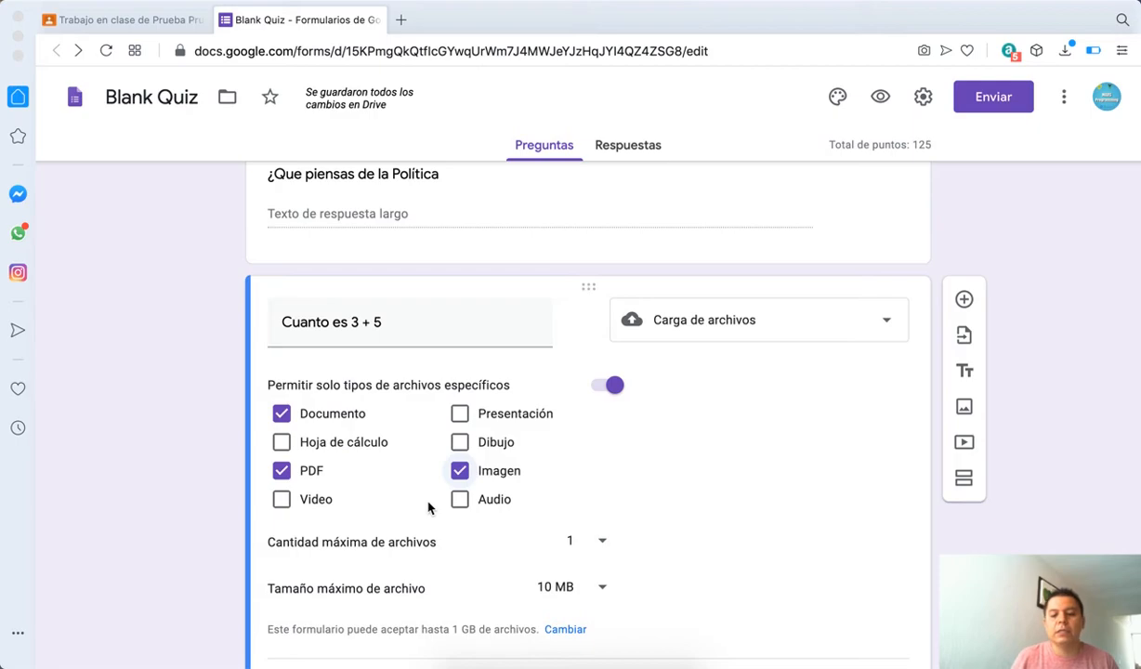
Make the file upload question worth 25 points in its answer key.
scroll(729, 539, down, 1)
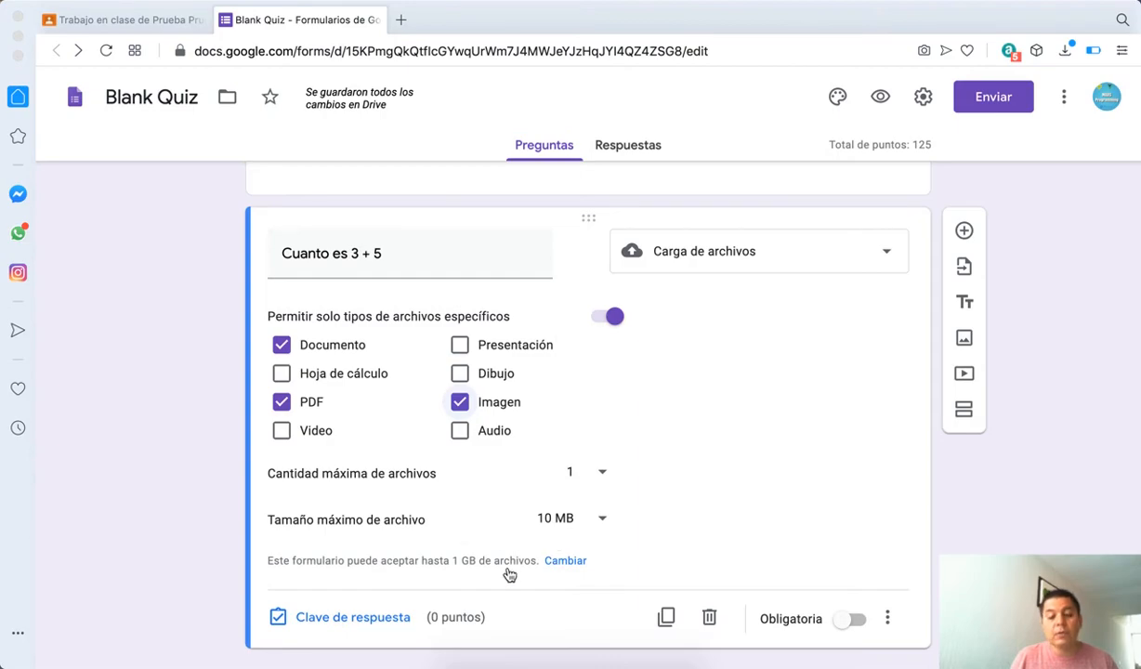
click(357, 619)
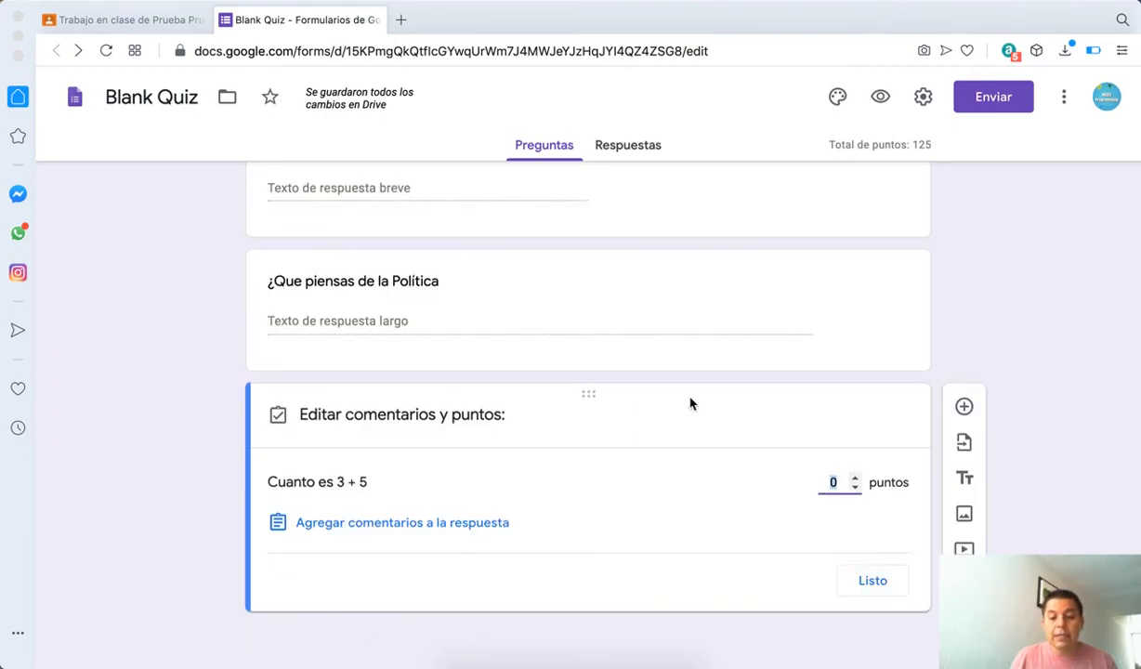
text(25)
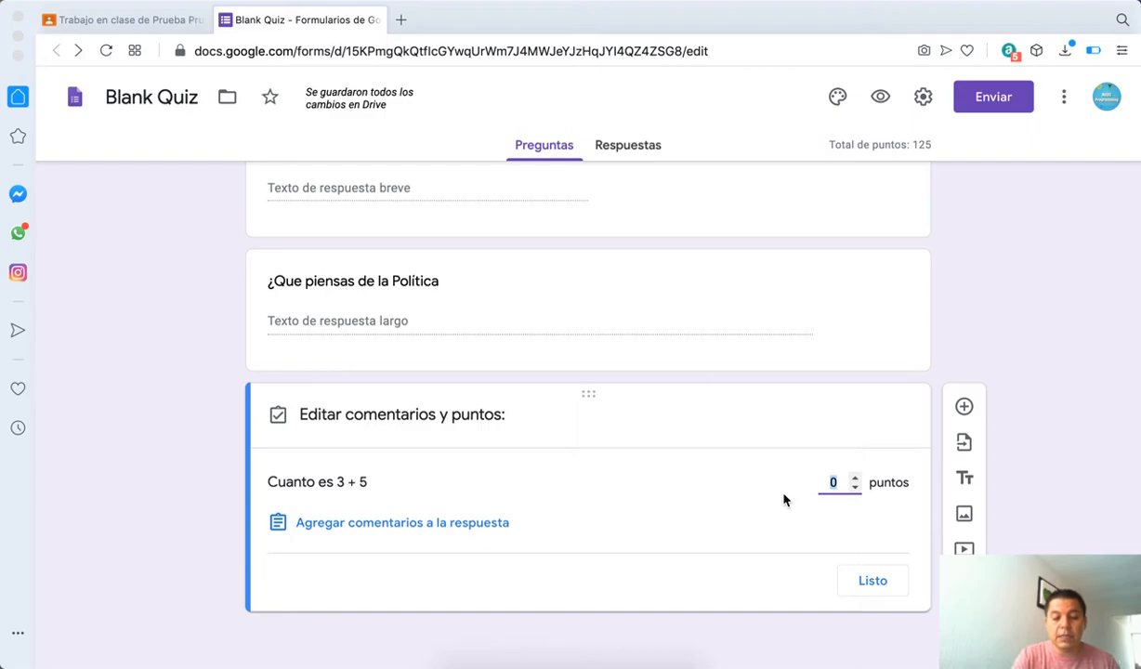
click(887, 583)
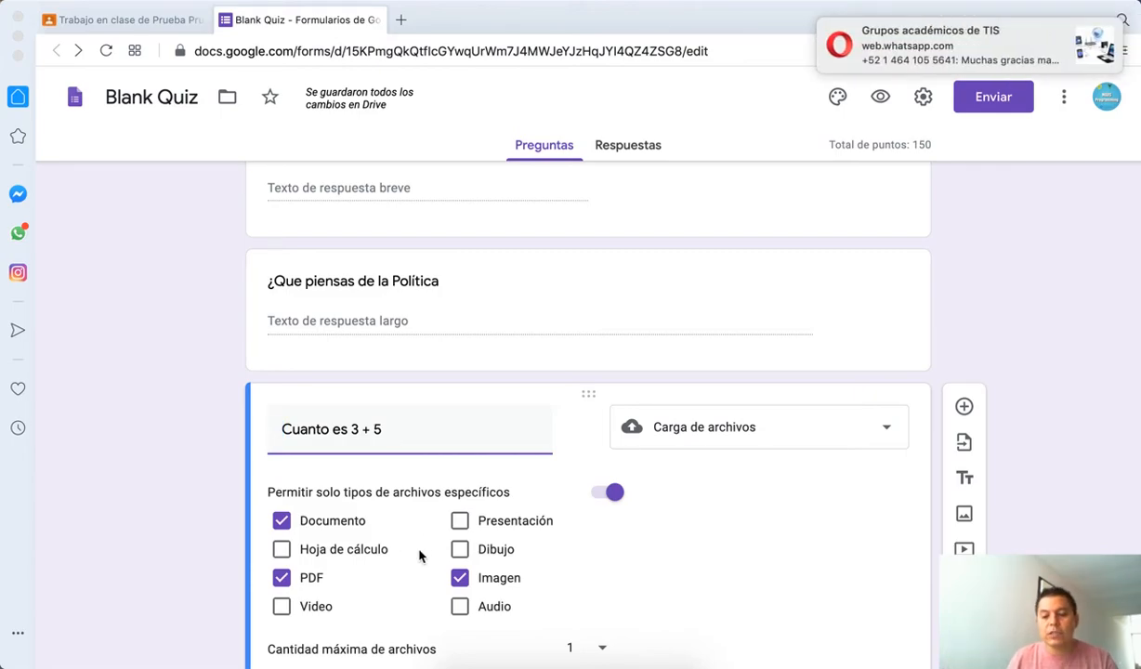
click(965, 407)
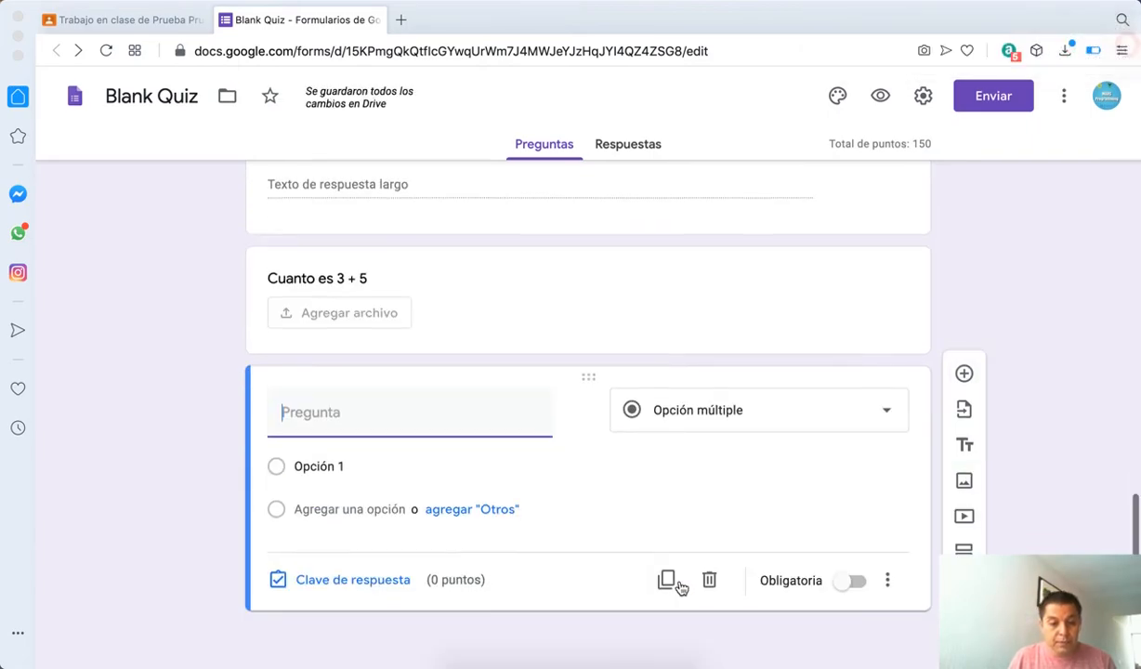
click(746, 415)
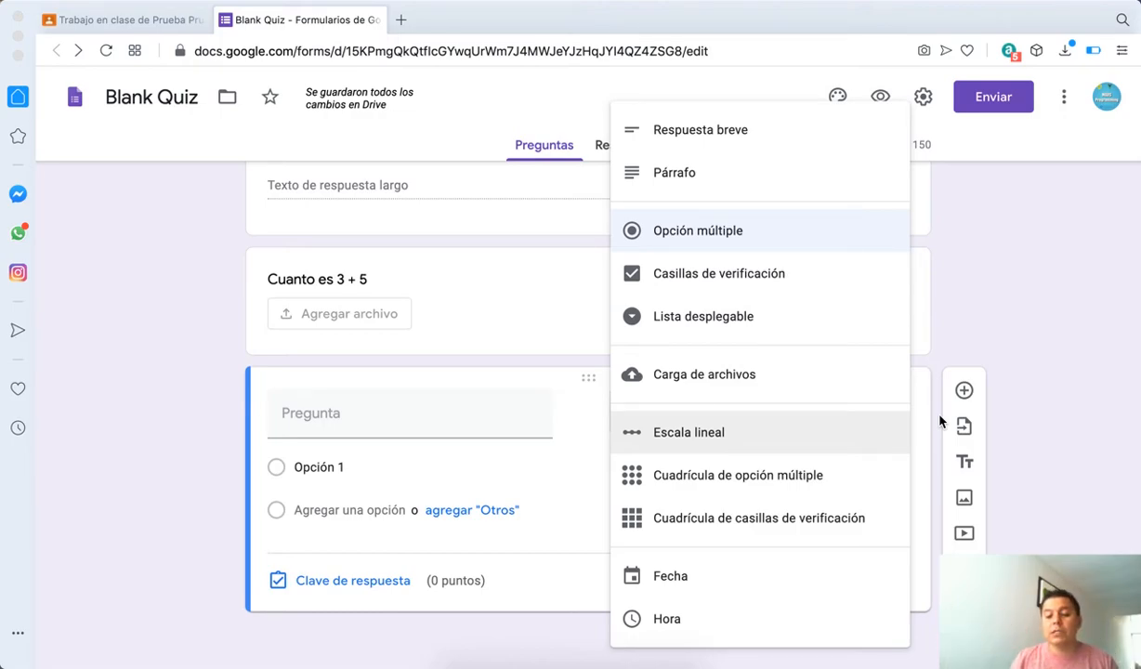
click(1050, 515)
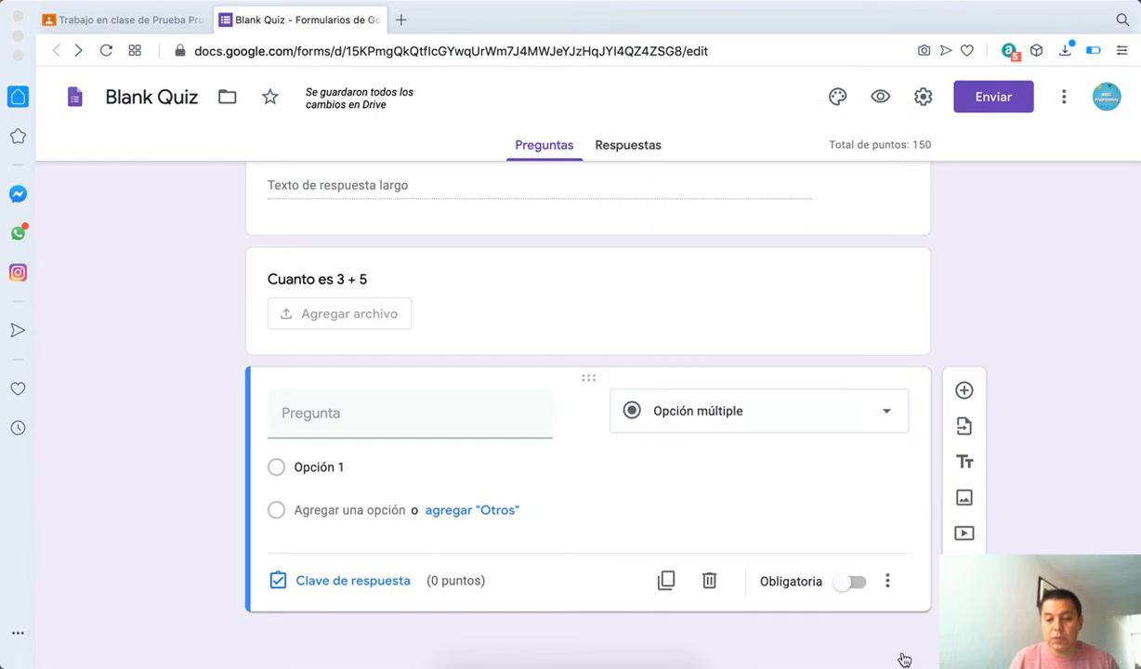
click(893, 589)
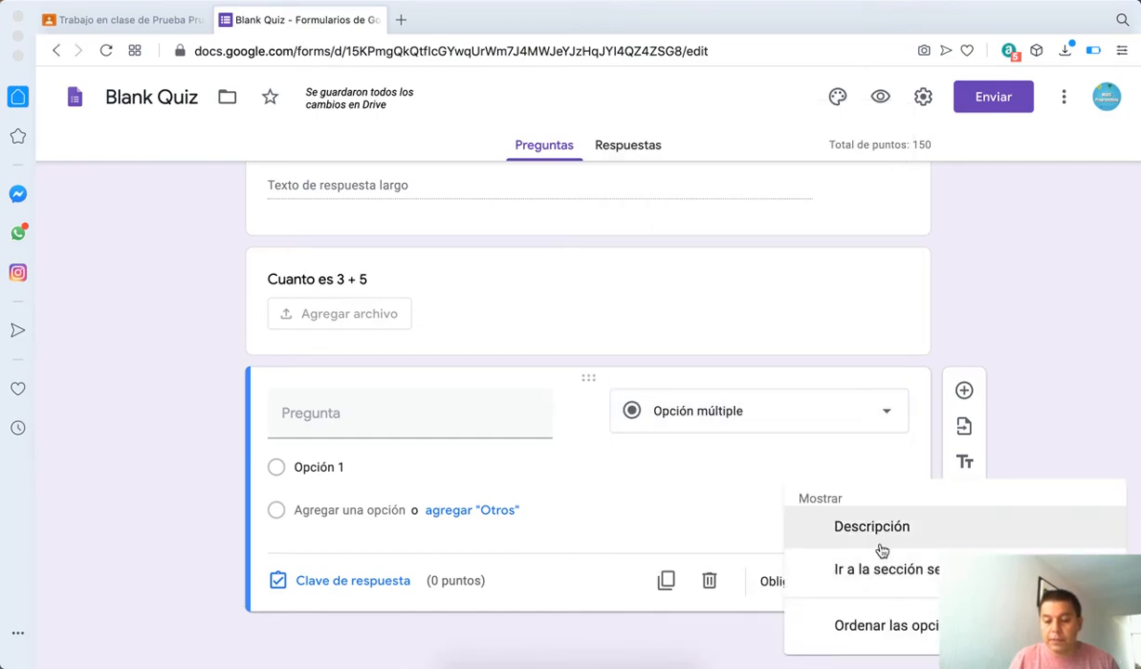
click(1042, 399)
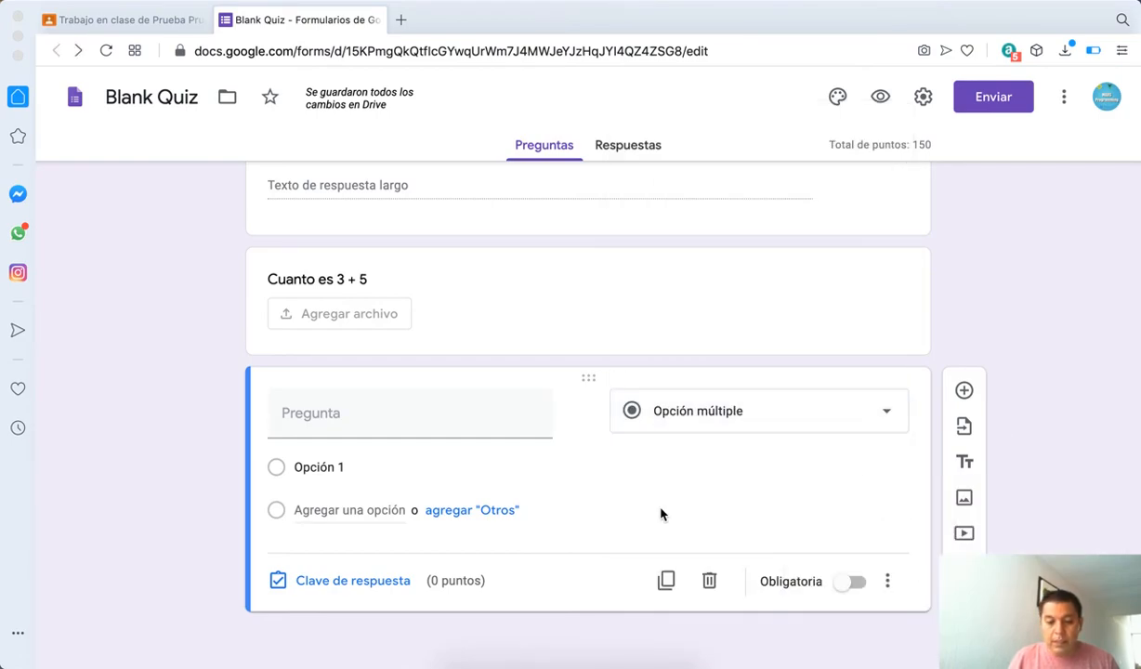
click(709, 581)
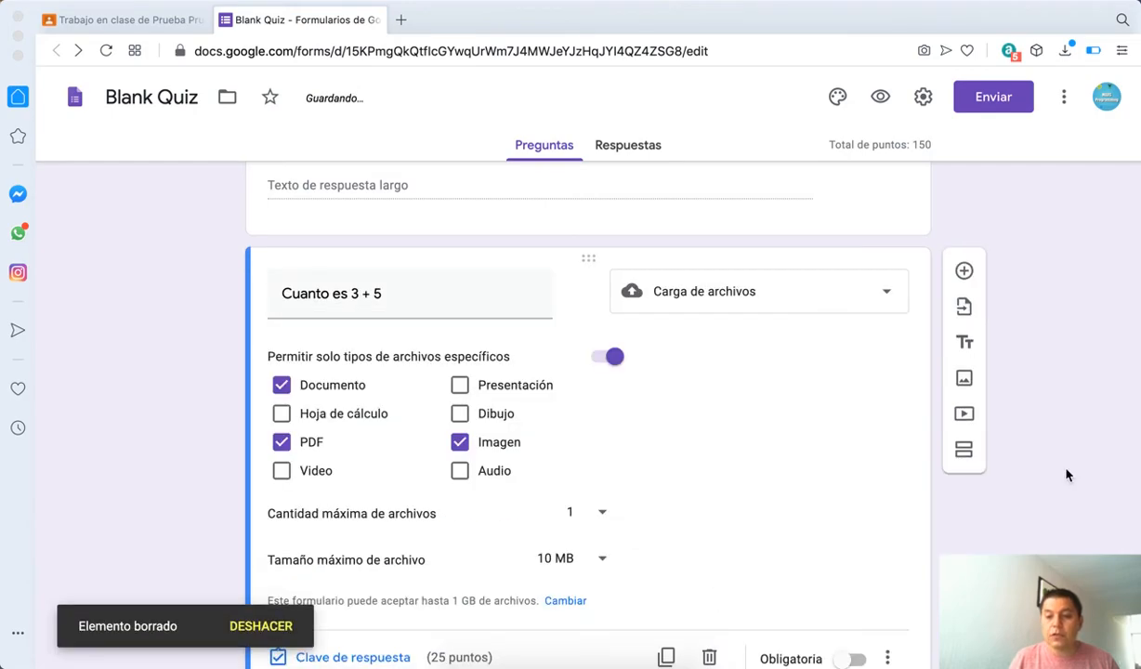
Set the form's theme color to teal and its font style to the playful Juguetón option.
scroll(1067, 474, up, 5)
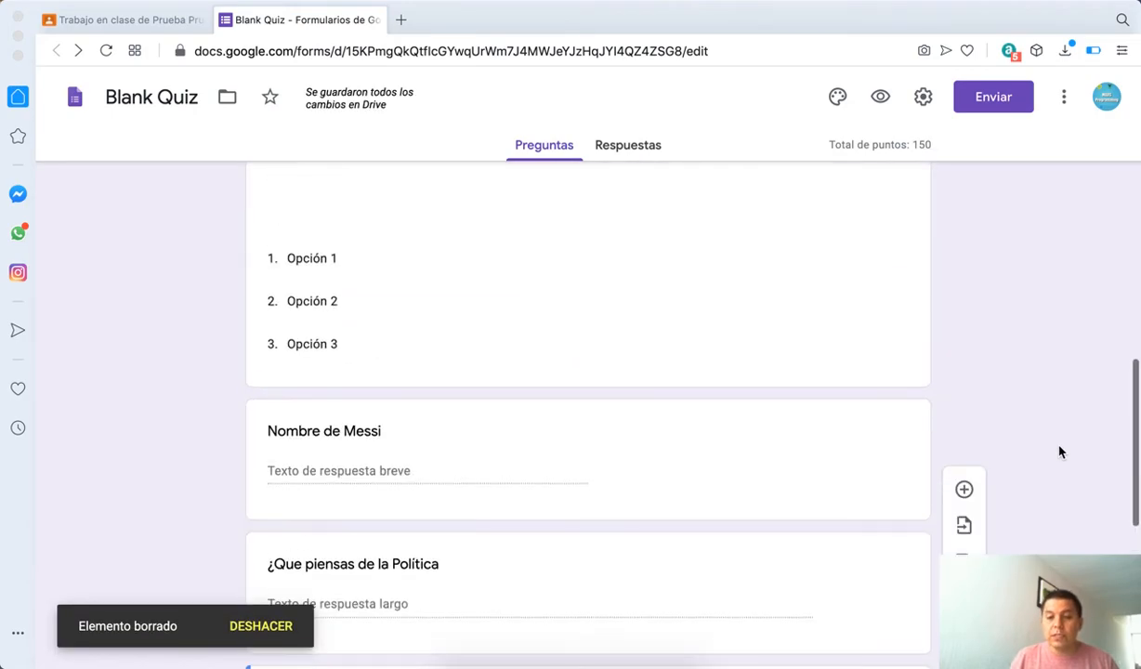
scroll(1059, 453, up, 5)
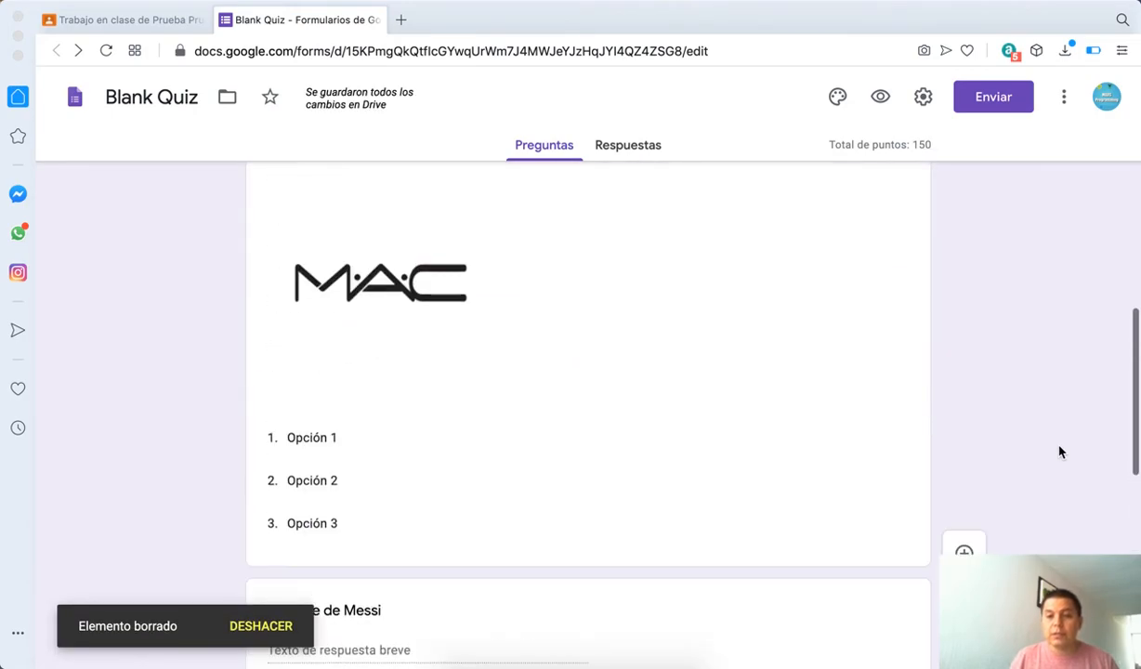
click(838, 99)
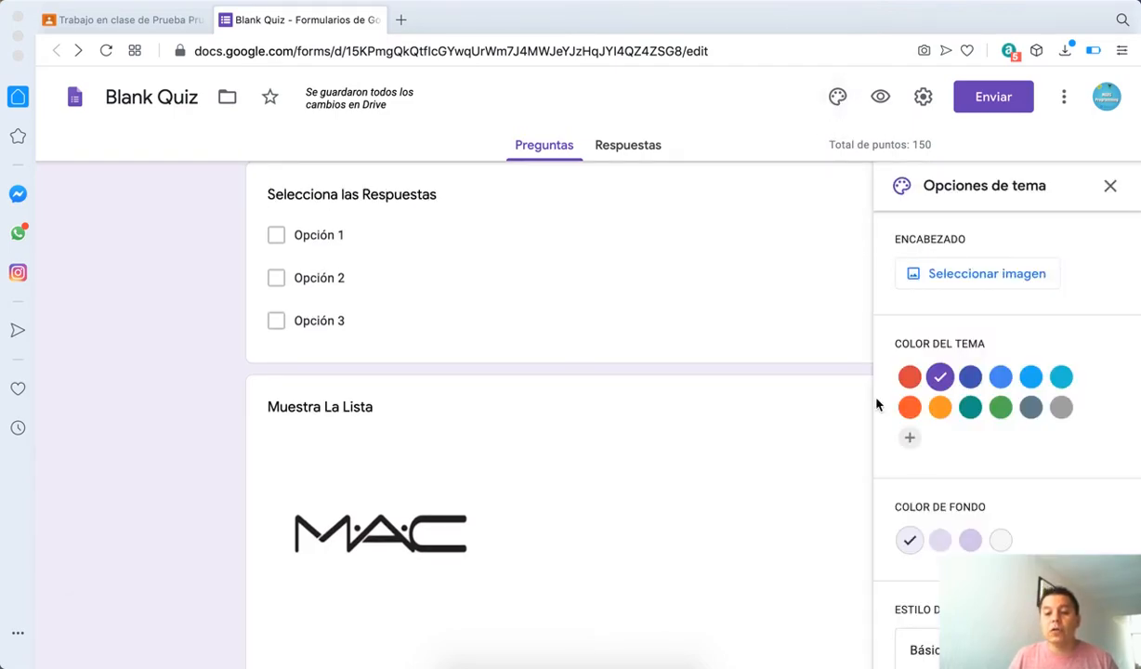
click(969, 411)
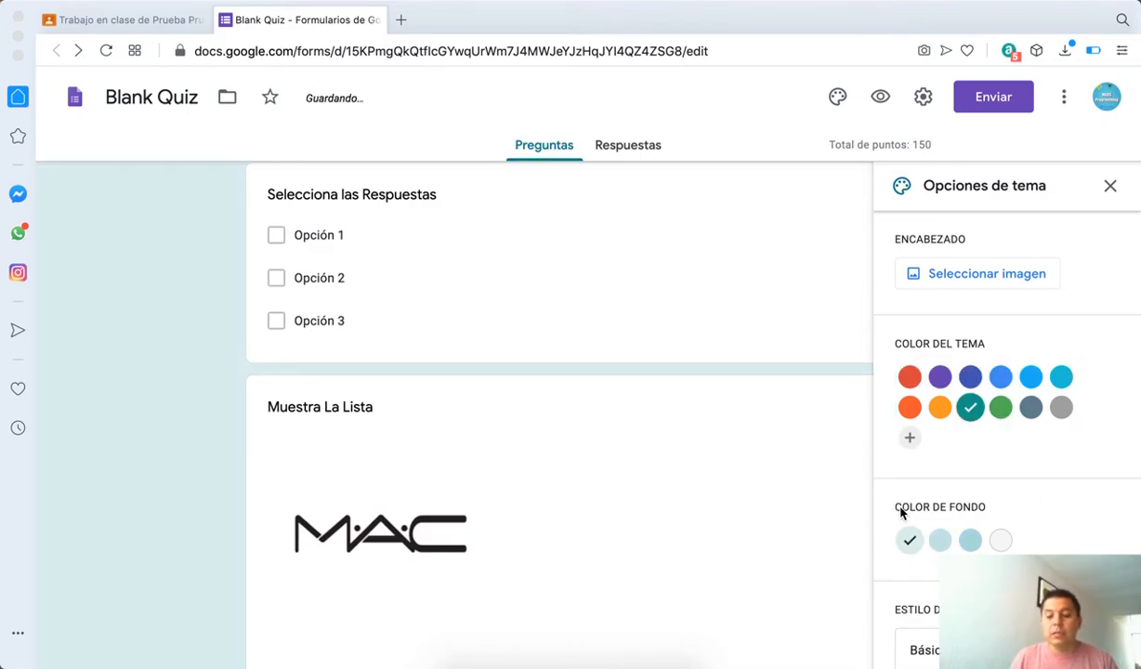
scroll(901, 512, down, 1)
click(925, 622)
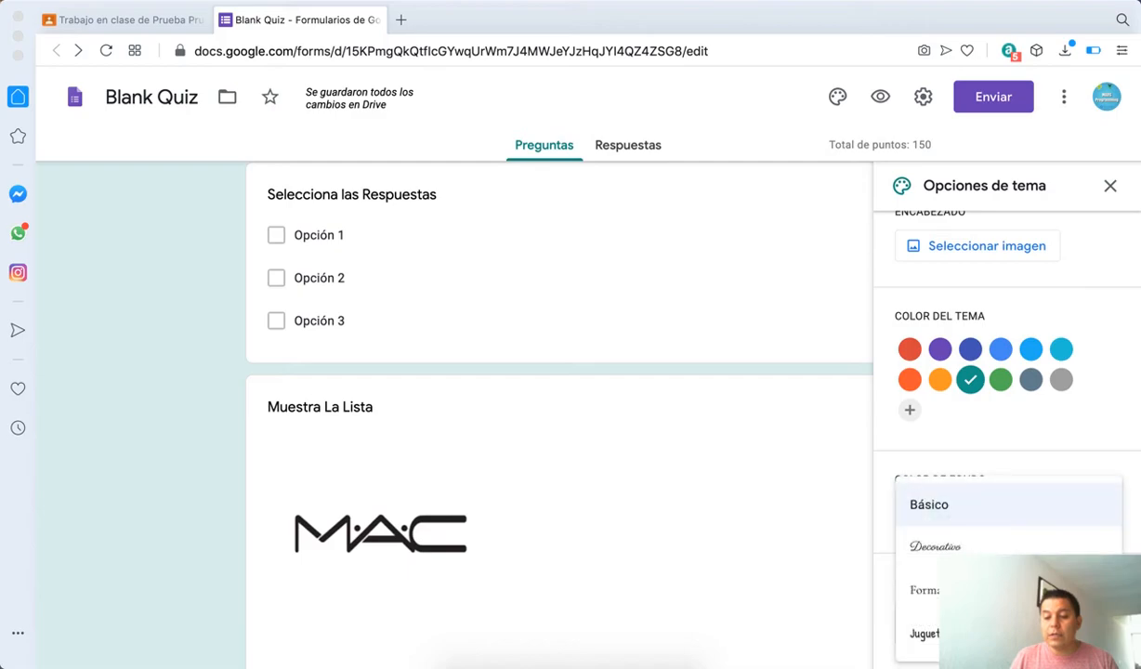
click(924, 633)
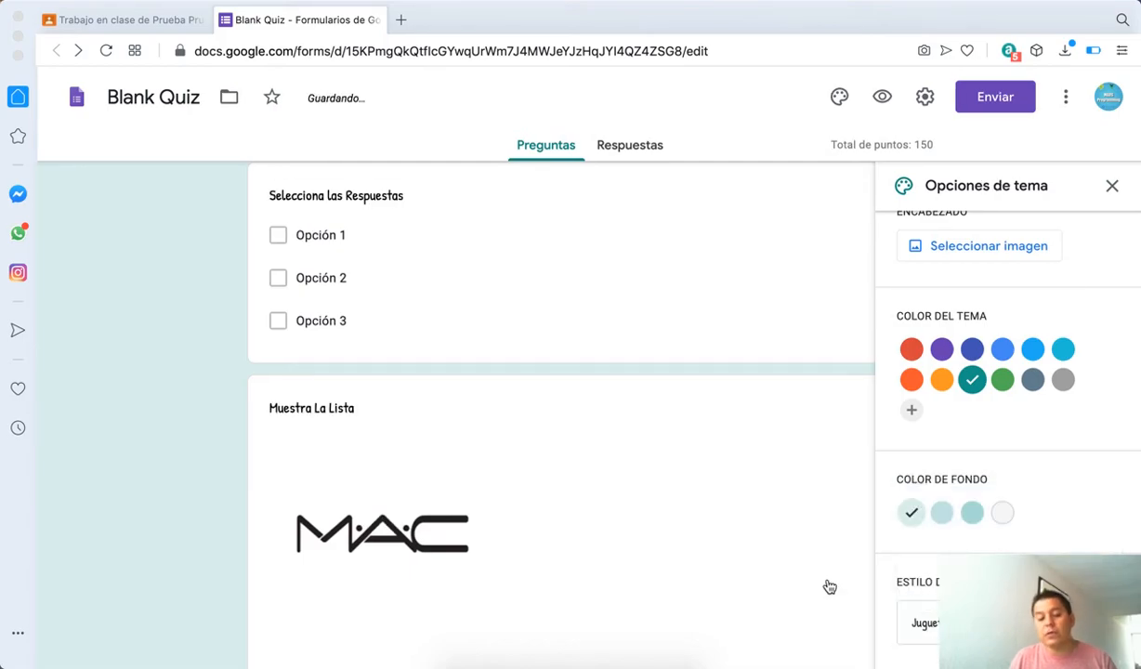
scroll(711, 413, up, 3)
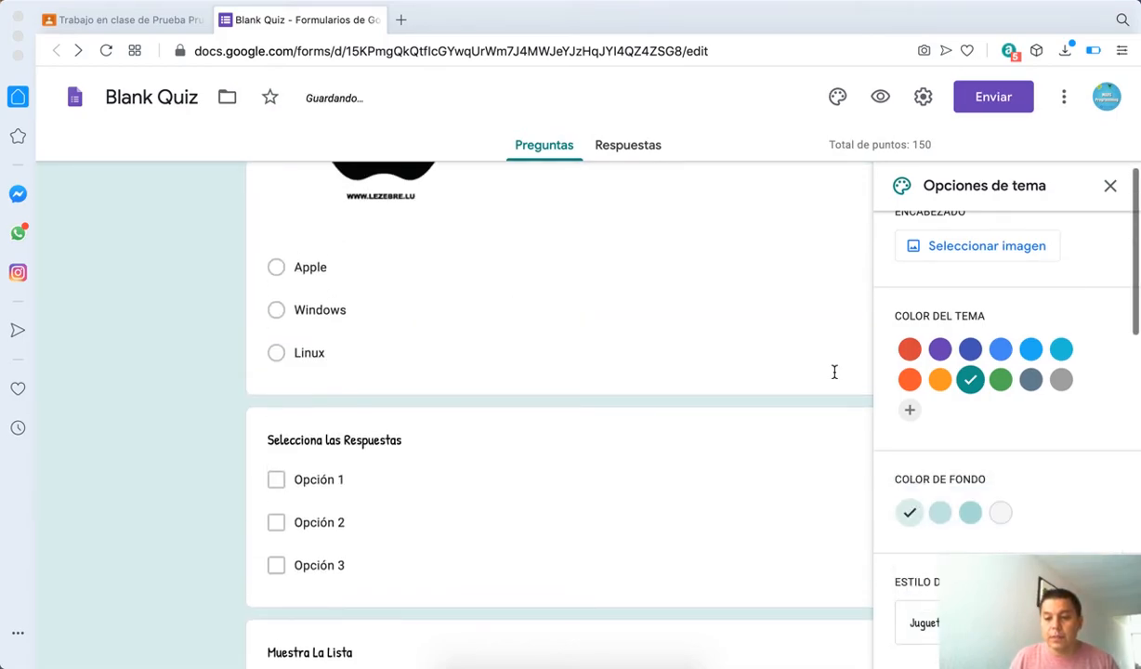
click(1111, 186)
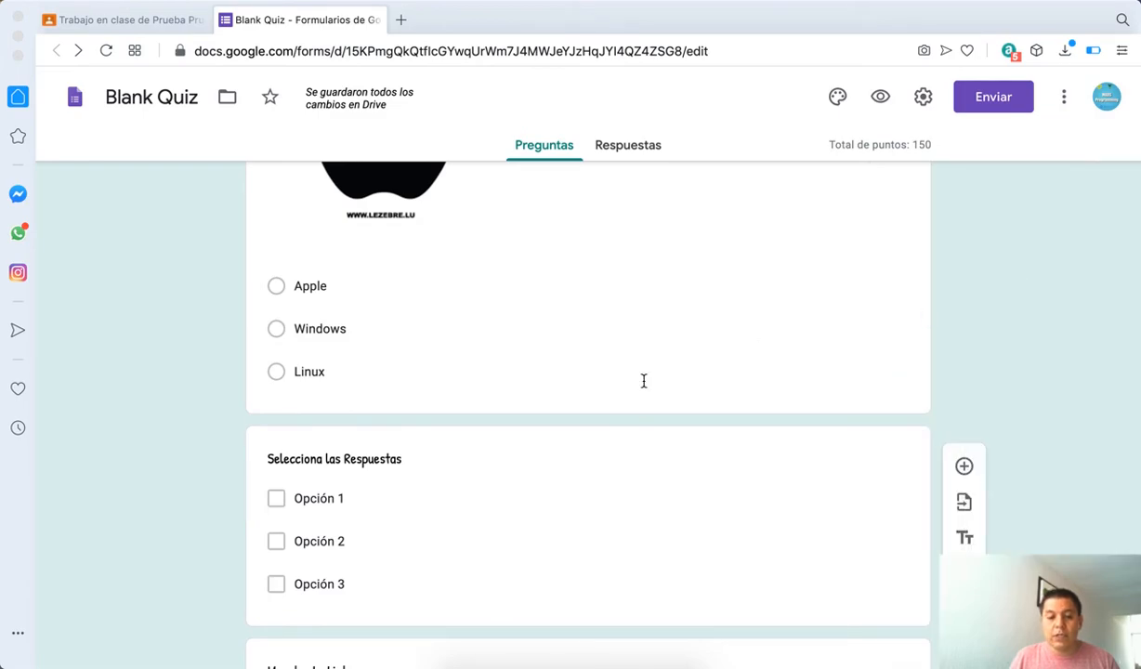
In the form's general settings, limit respondents to 1 response and let them see summary charts and text responses.
scroll(658, 393, up, 4)
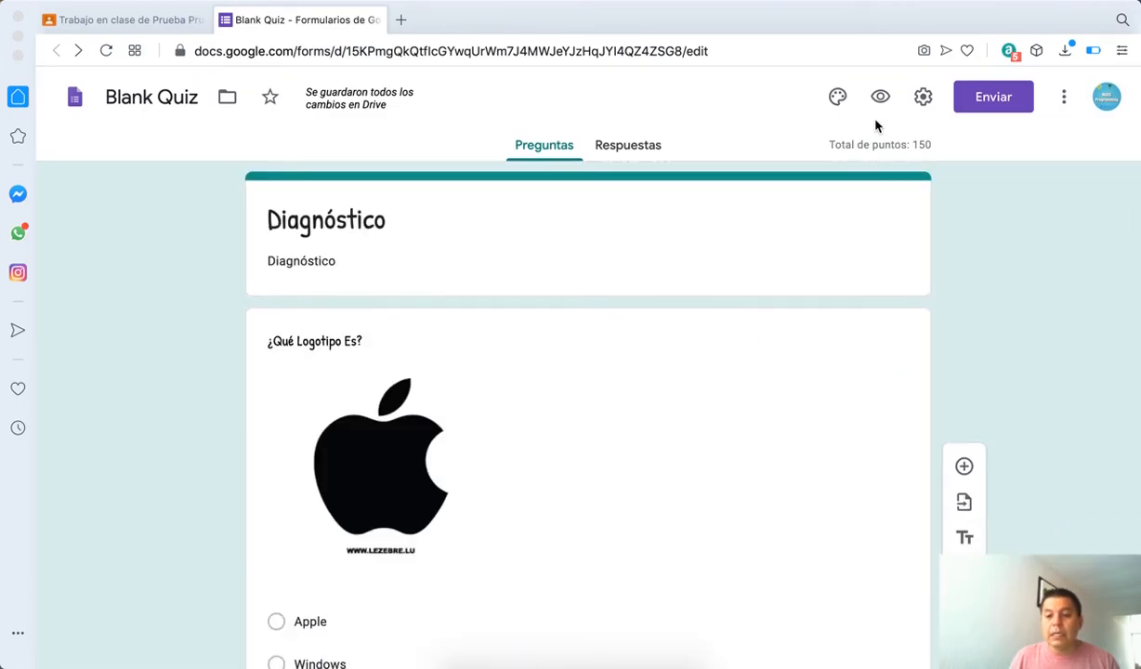
click(932, 106)
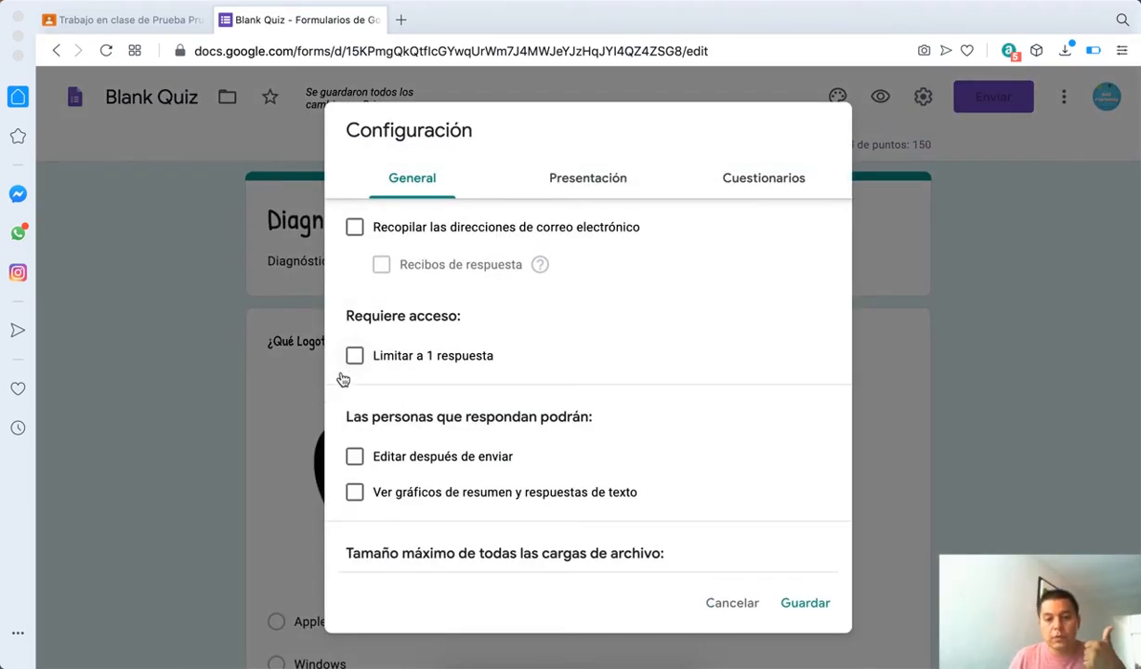
click(368, 362)
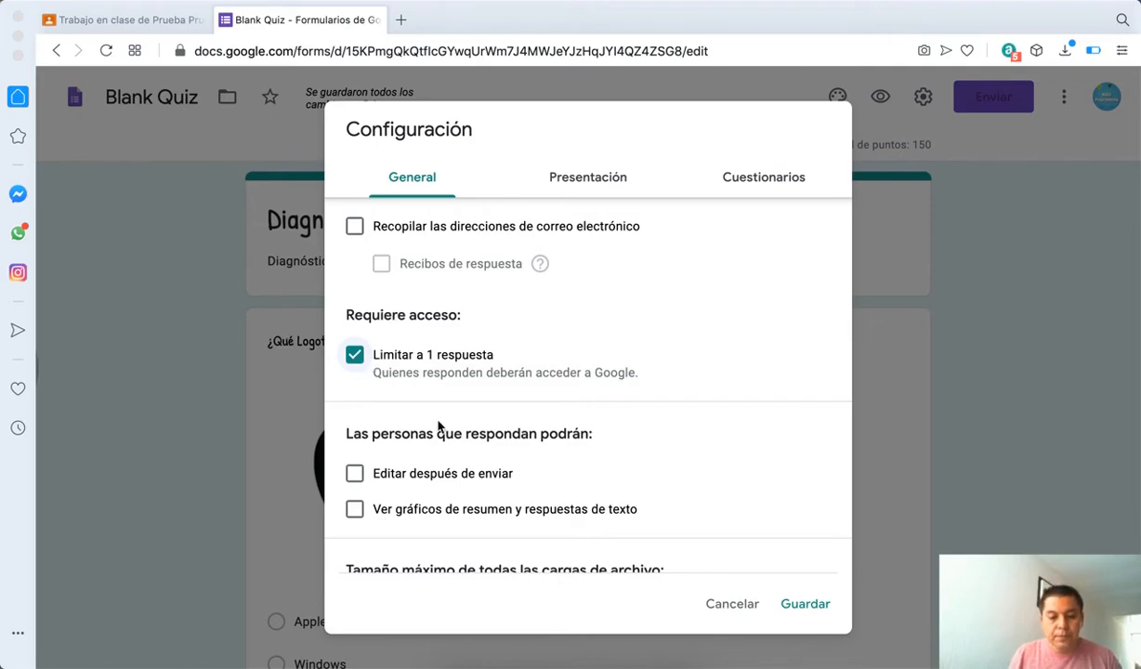
scroll(520, 442, down, 1)
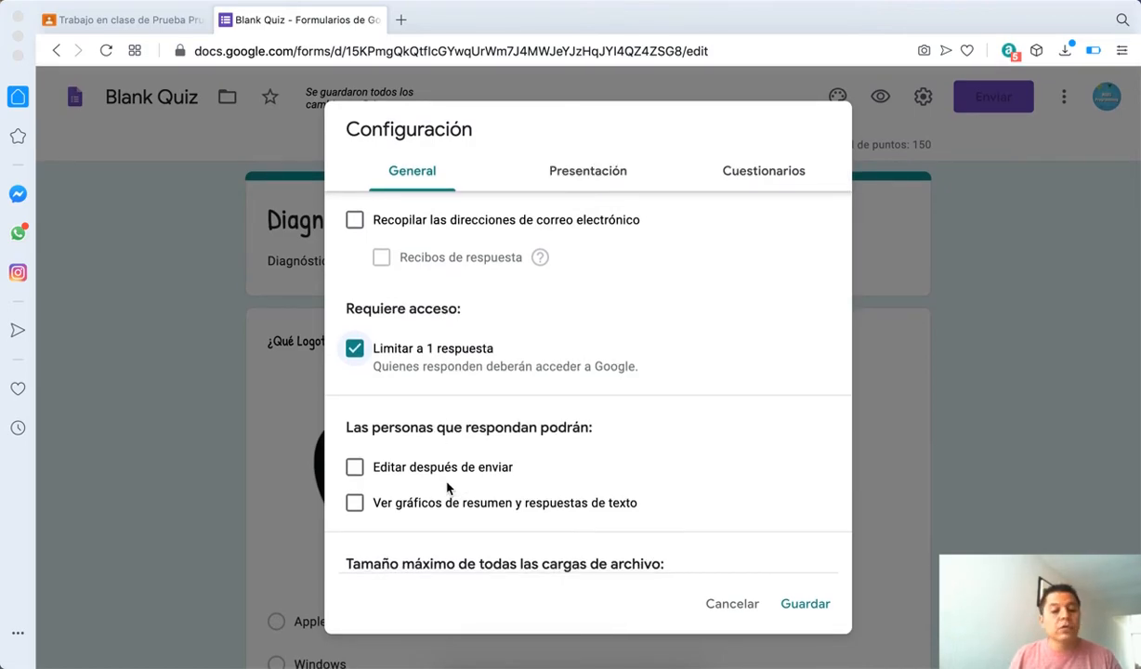
scroll(447, 488, down, 3)
click(362, 420)
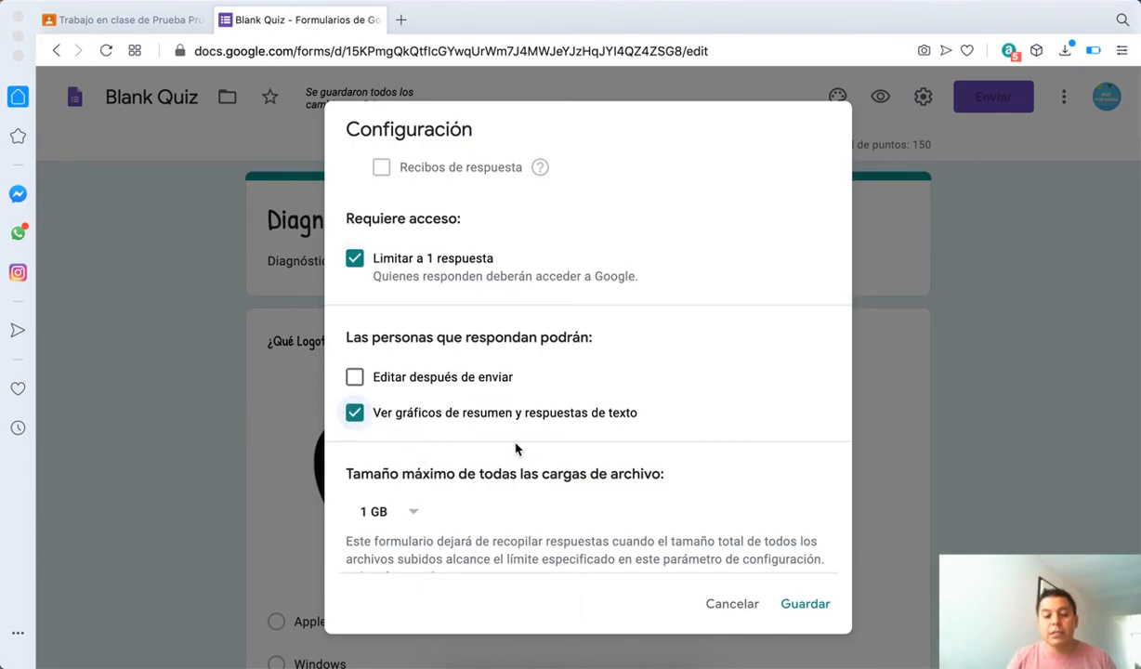
In the presentation settings, show the progress bar and enable random question order (Orden de preguntas aleatorio).
scroll(516, 449, up, 3)
click(594, 186)
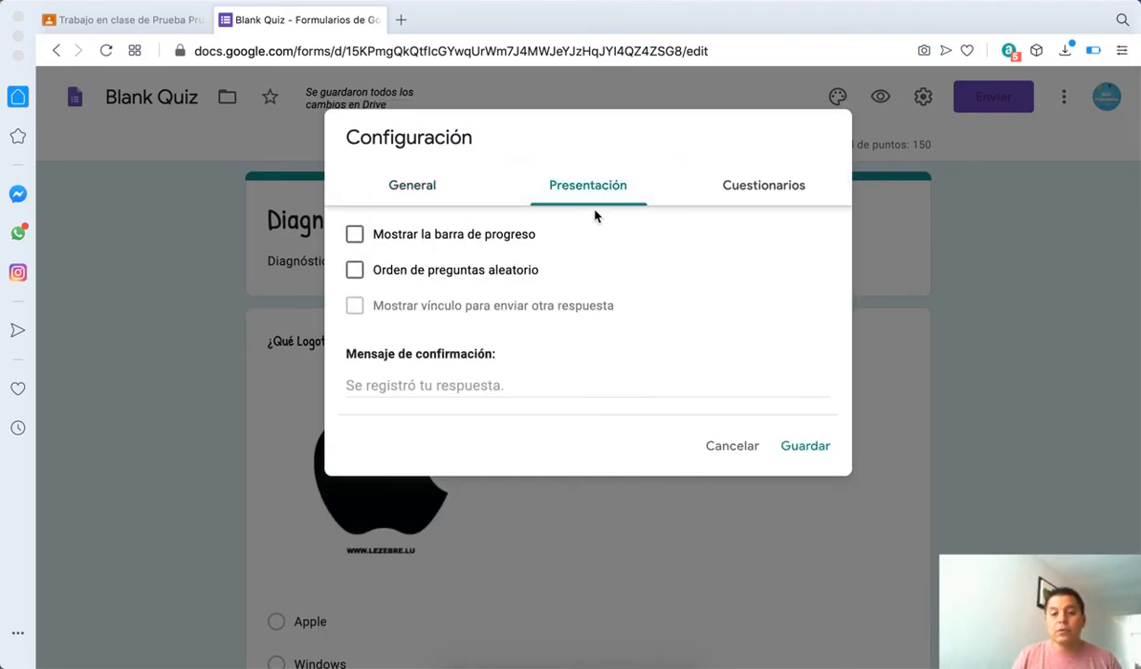
click(364, 241)
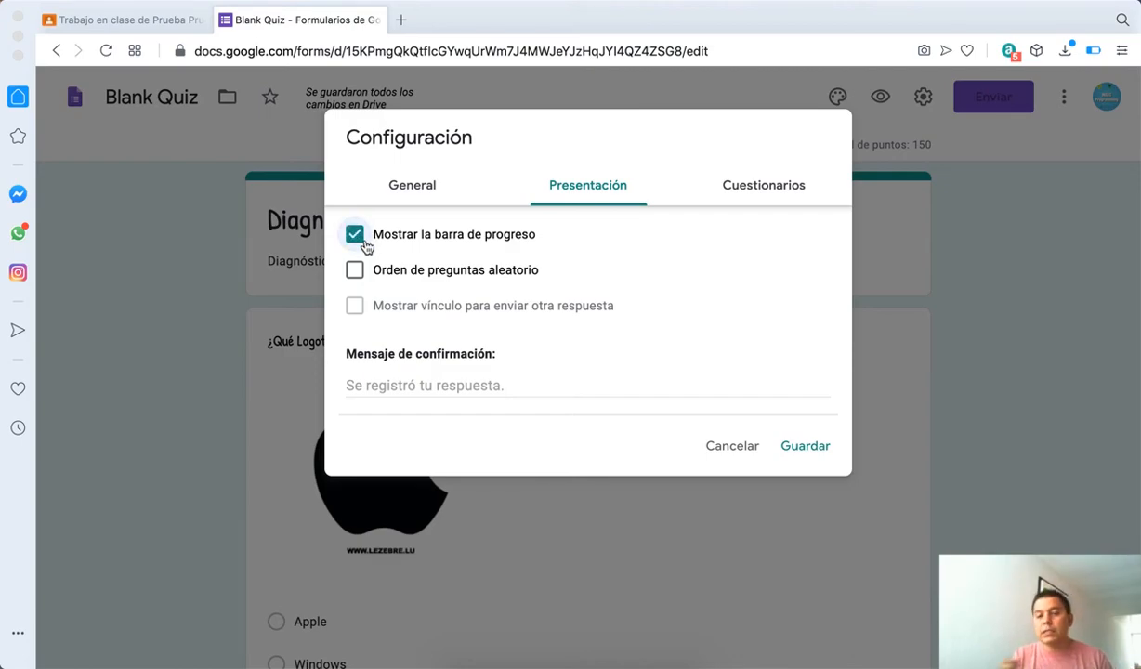
click(363, 272)
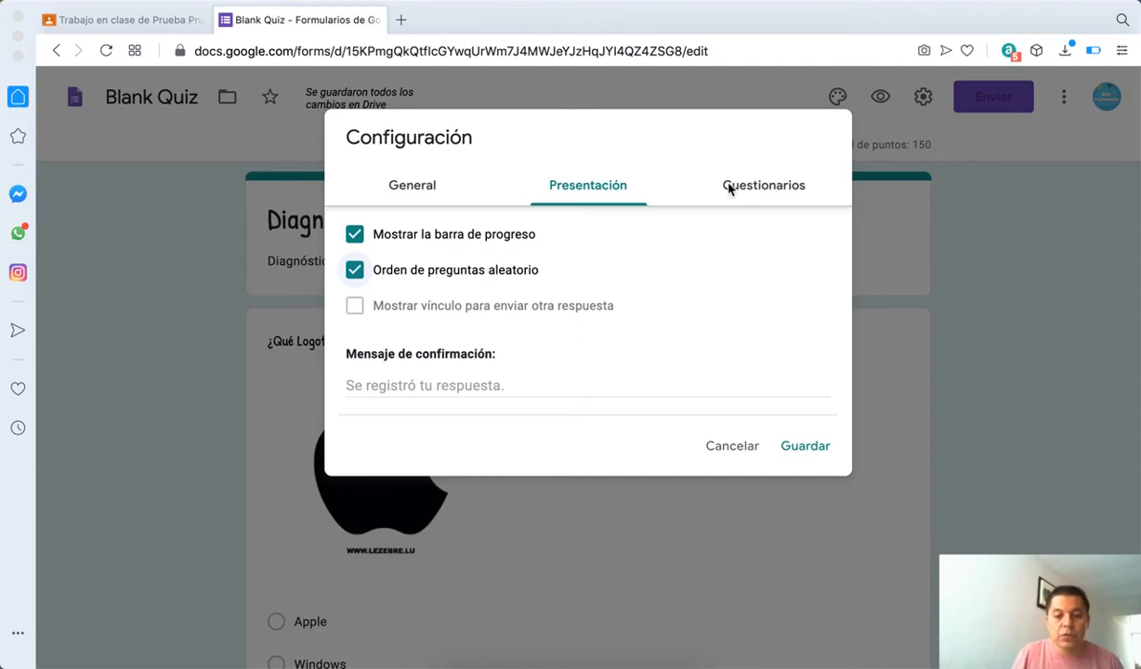
Check the quiz options, set the confirmation message to "Gracias por Participar" and save the form settings.
click(759, 189)
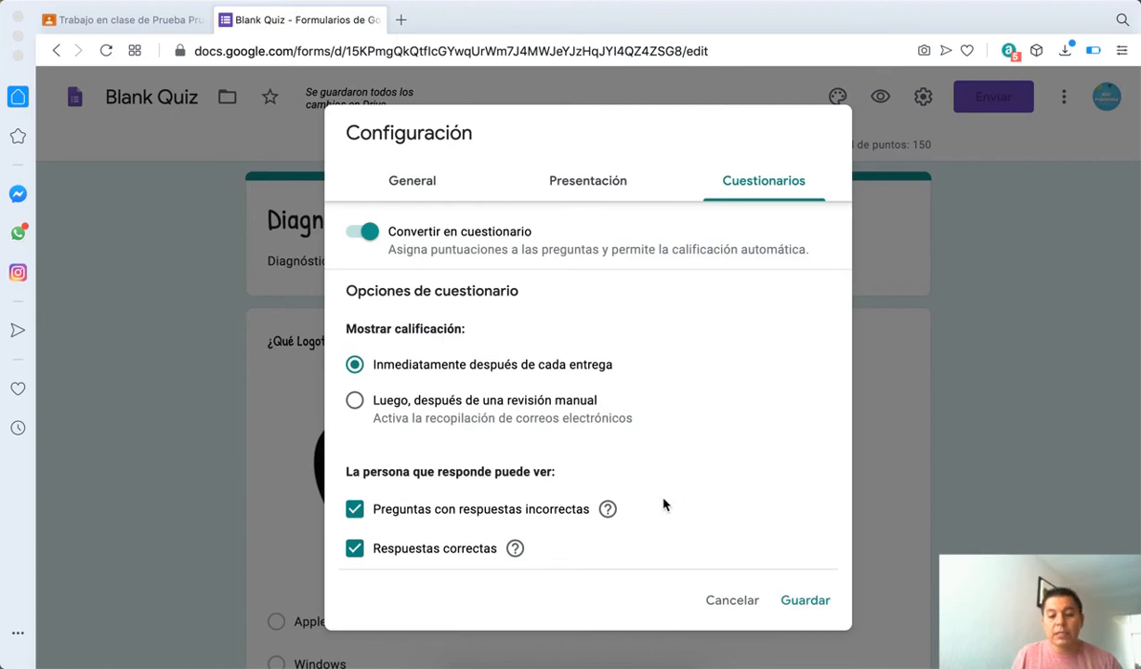
click(574, 191)
click(433, 388)
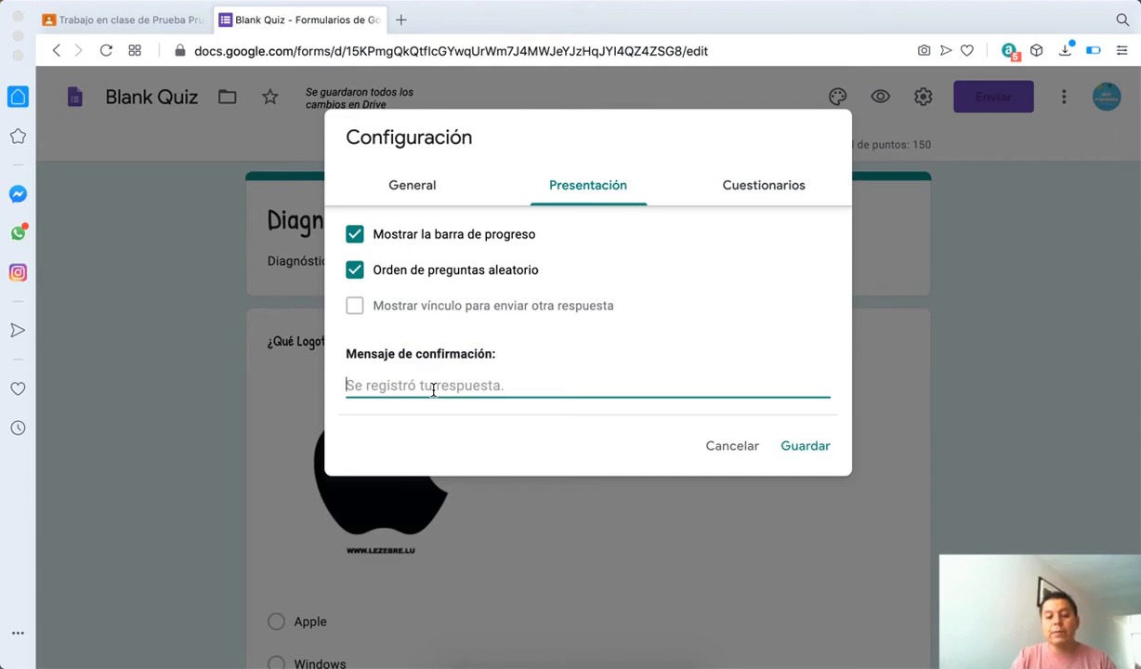
text(Gracias p)
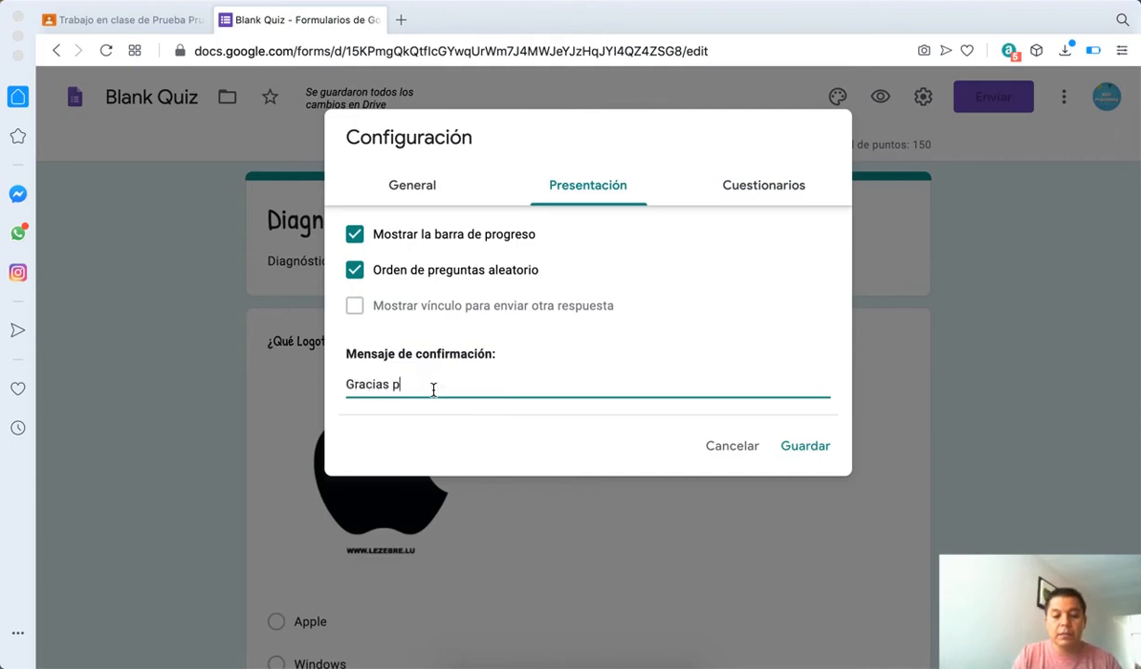
text(or Participar)
click(805, 448)
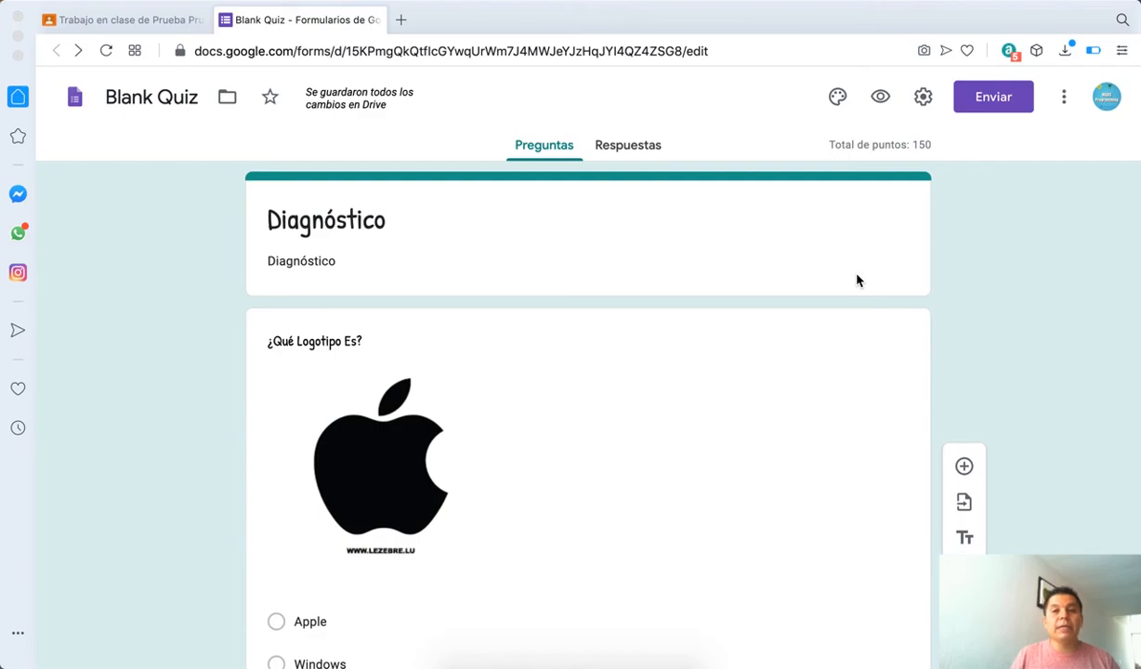
Preview the Diagnóstico form as a respondent and examine its questions, their order and their point values.
click(881, 98)
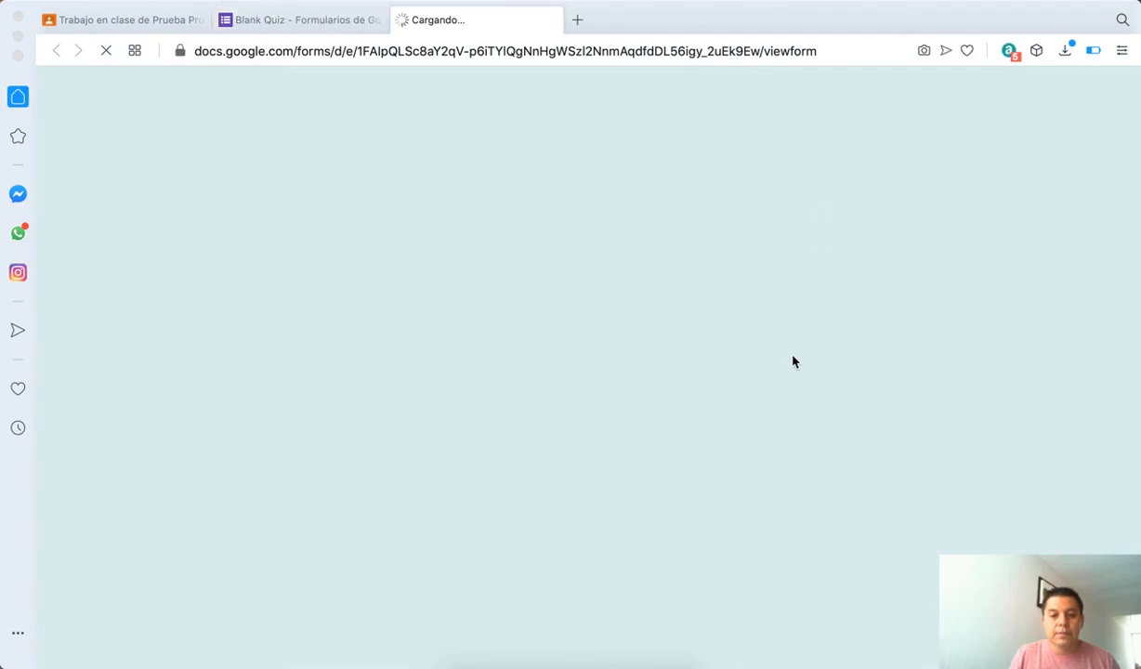
scroll(741, 491, down, 3)
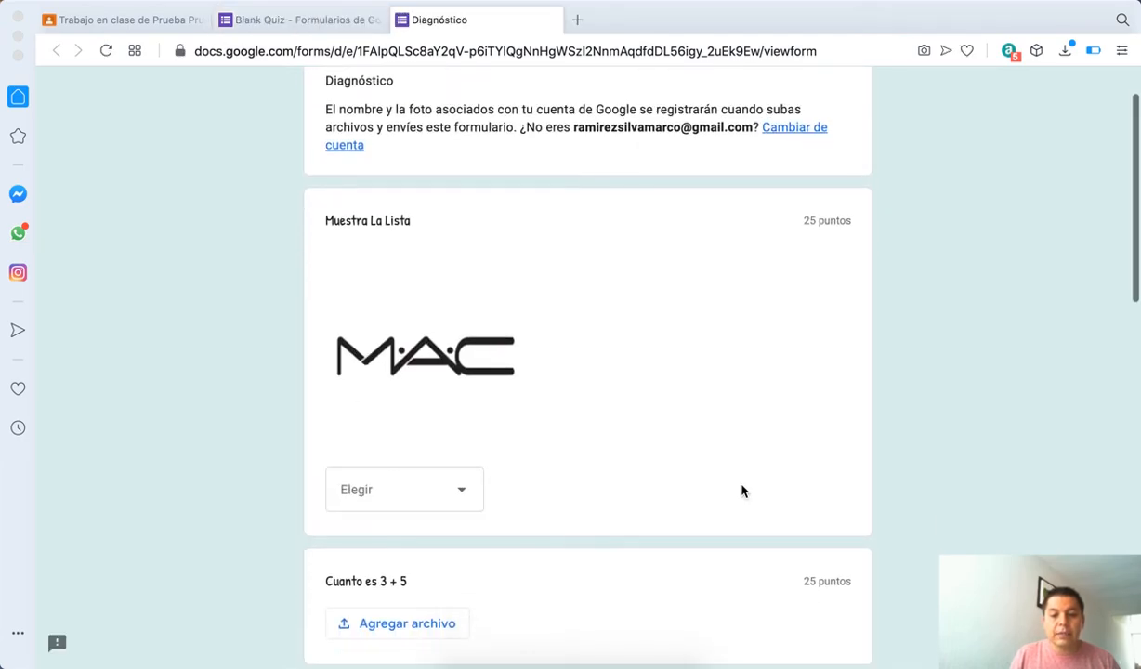
scroll(741, 491, down, 1)
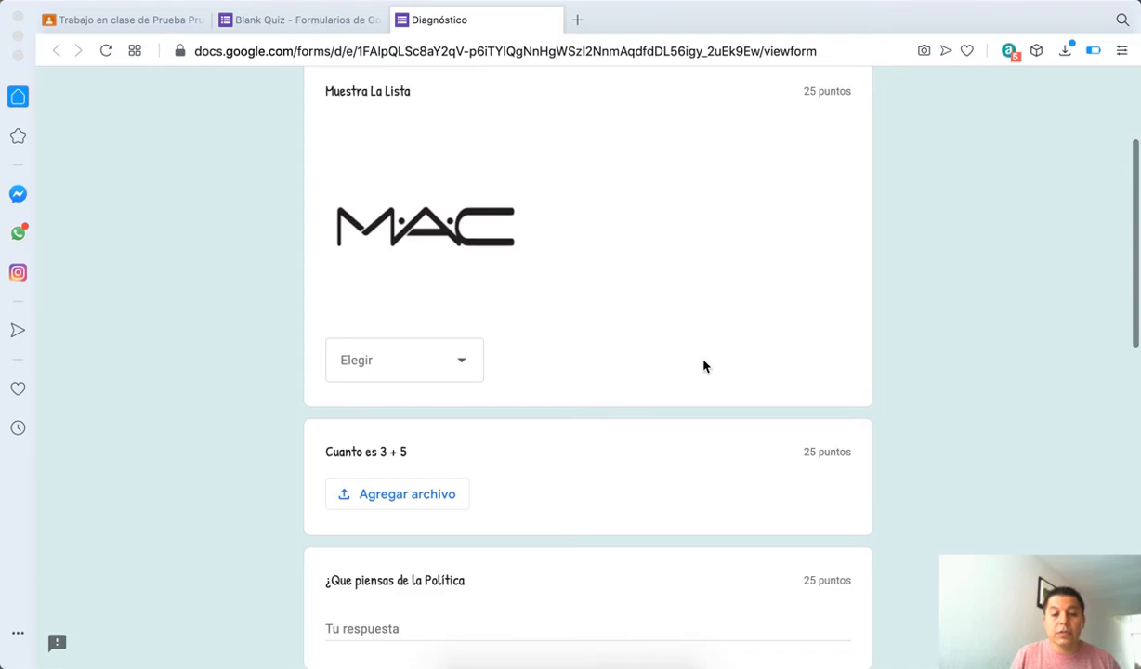
scroll(698, 364, down, 1)
scroll(698, 364, down, 5)
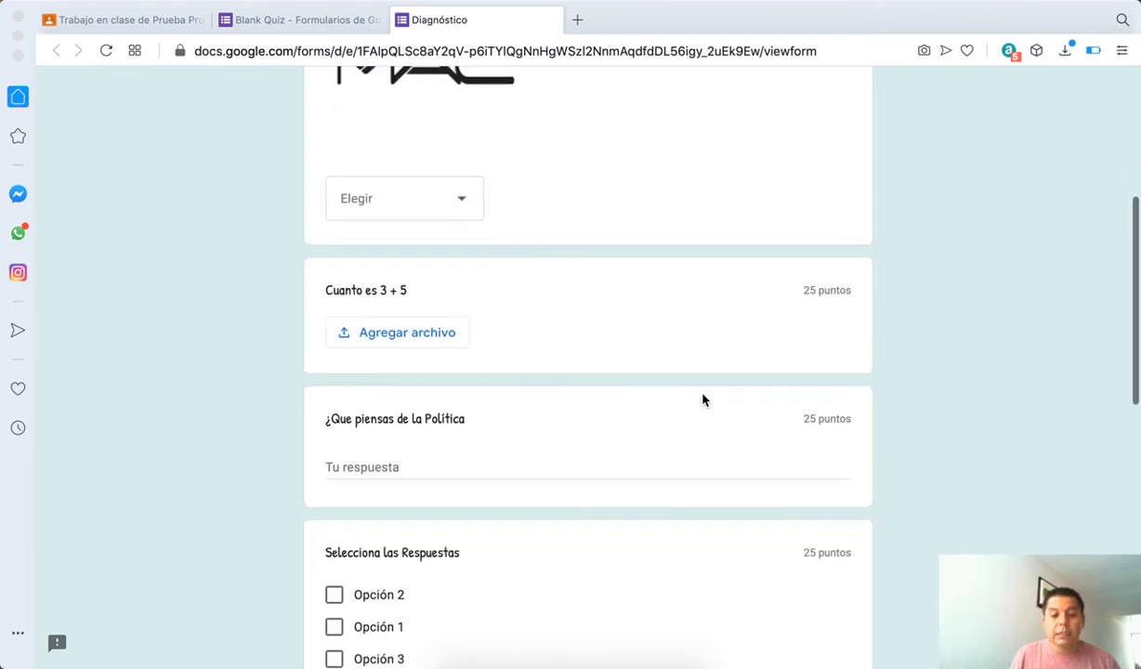
scroll(705, 406, down, 6)
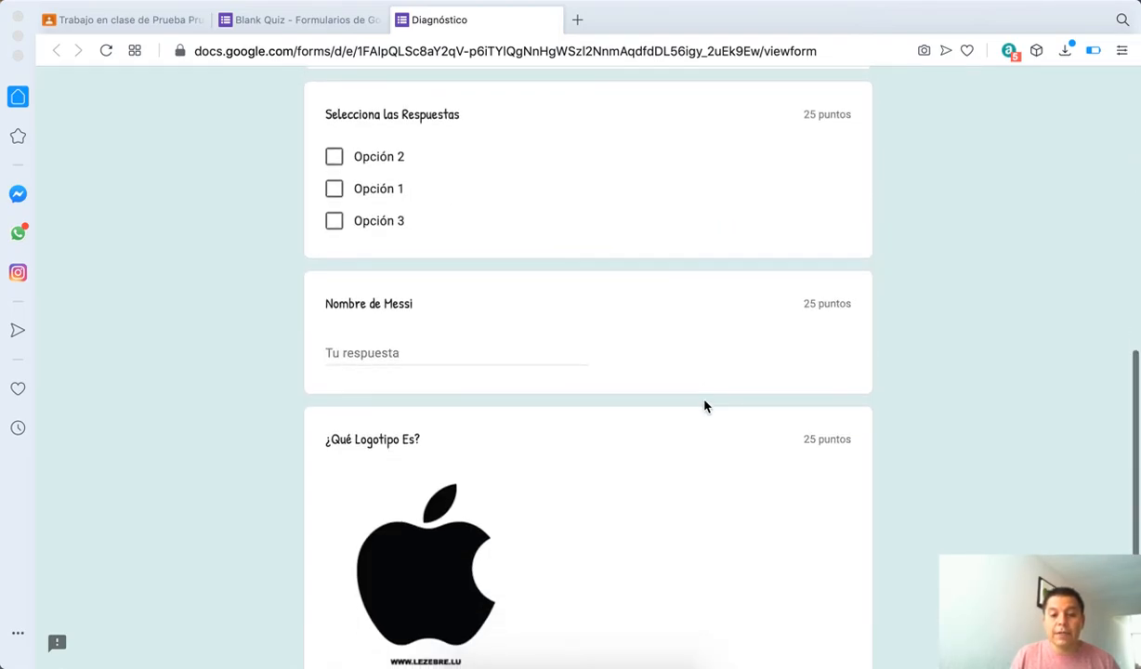
scroll(704, 406, up, 14)
scroll(705, 406, up, 2)
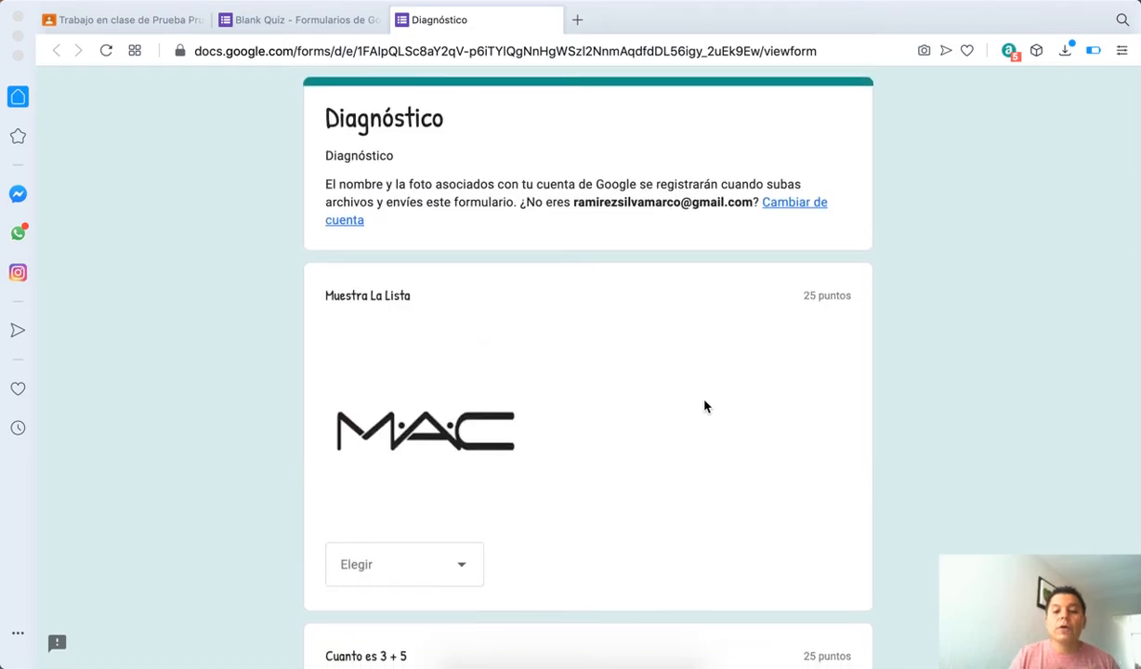
Answer the "Muestra La Lista" dropdown question with Opción 1 in the form preview.
scroll(589, 404, down, 3)
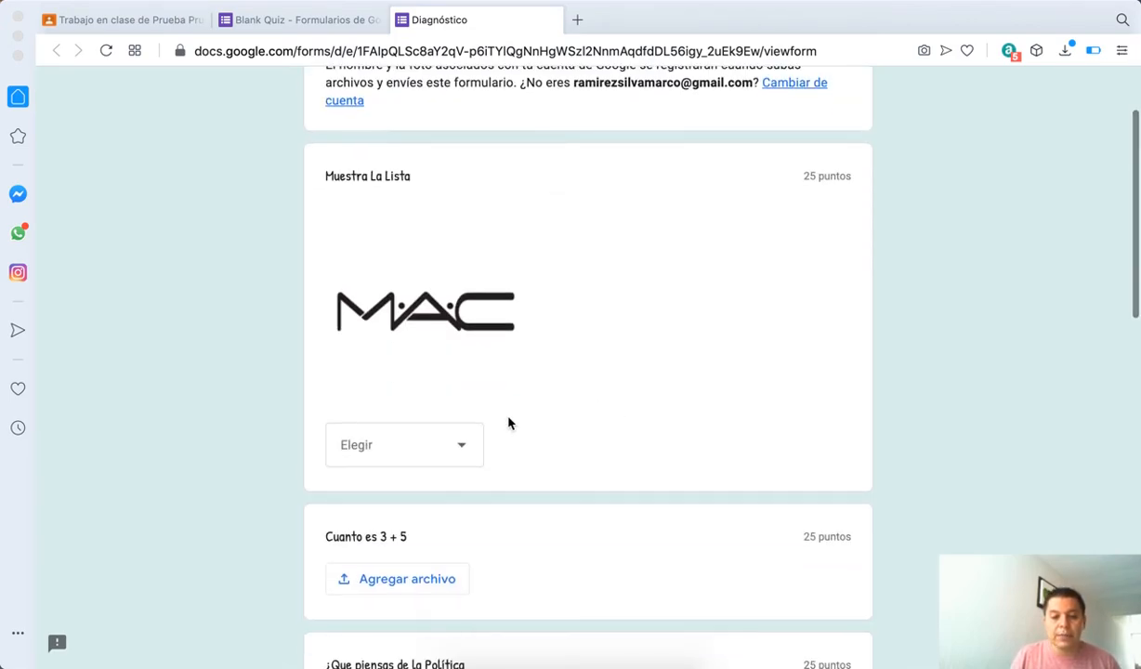
click(478, 451)
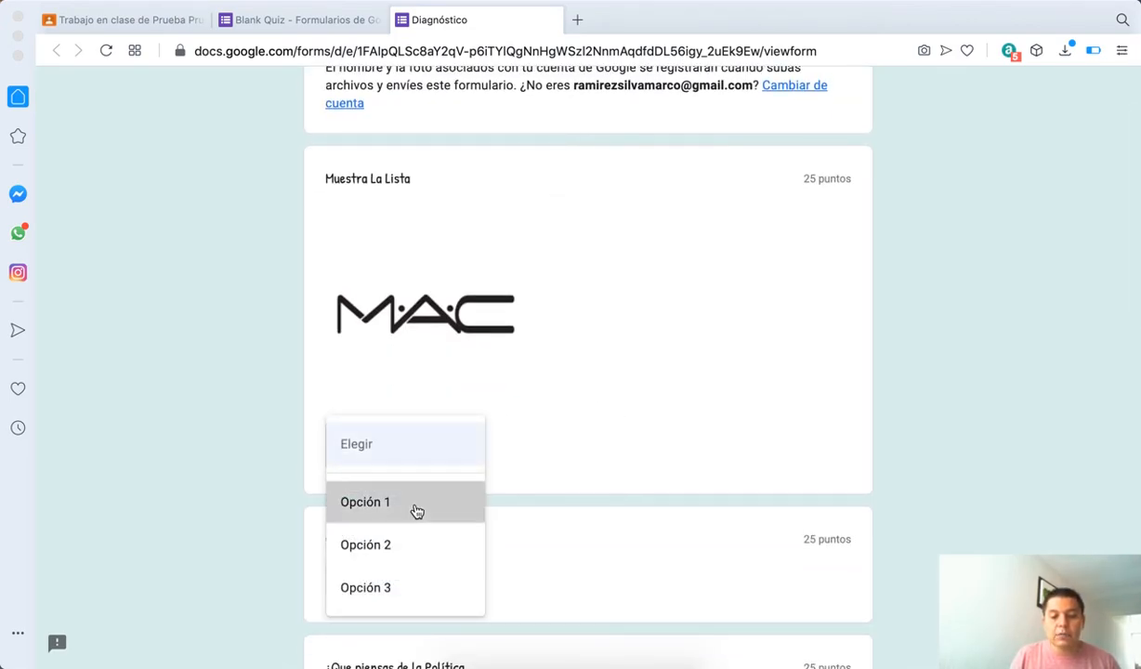
click(415, 510)
scroll(632, 436, down, 3)
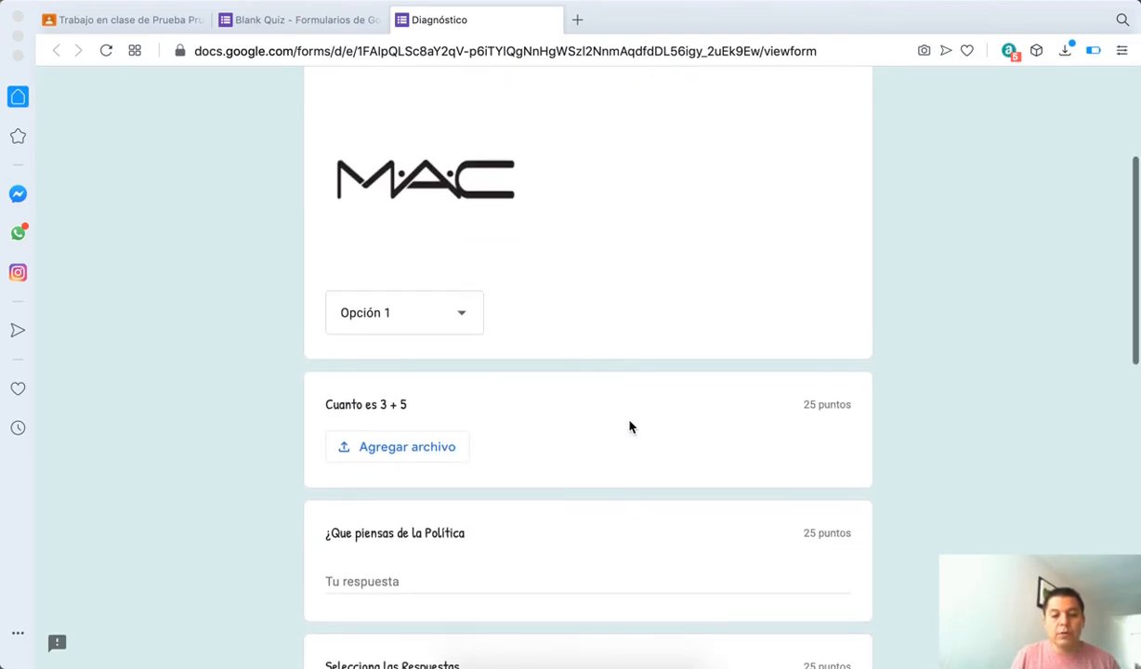
Answer "¿Que piensas de la Política" with "muchas cosas" and select Opción 1 under "Selecciona las Respuestas".
scroll(579, 441, up, 3)
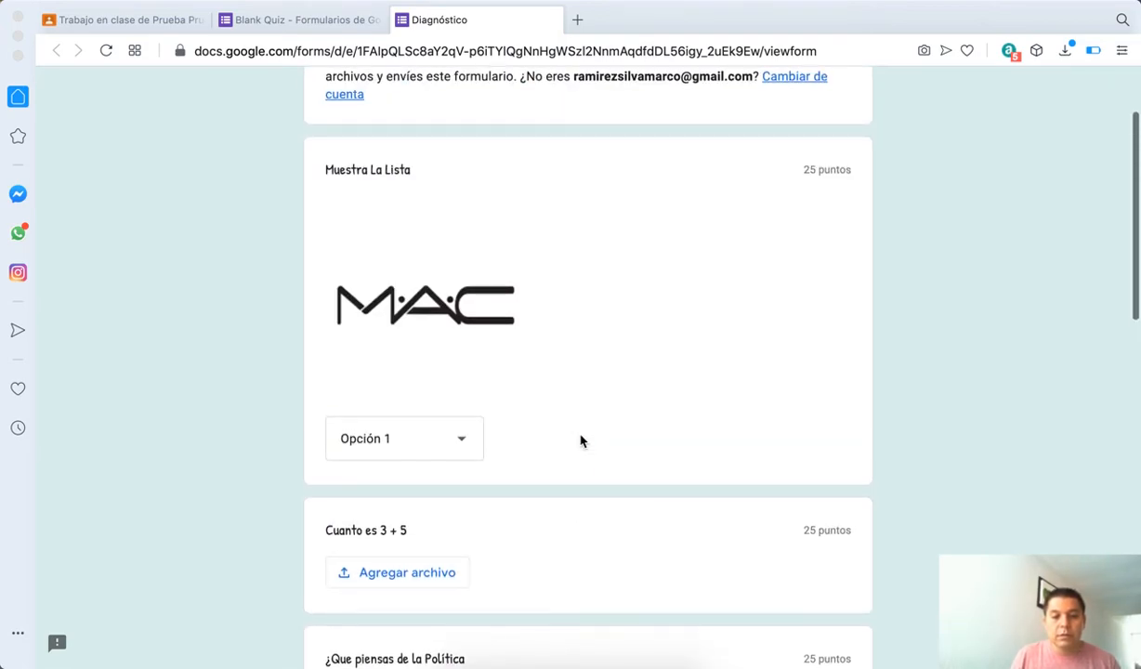
scroll(582, 433, down, 2)
scroll(582, 432, down, 2)
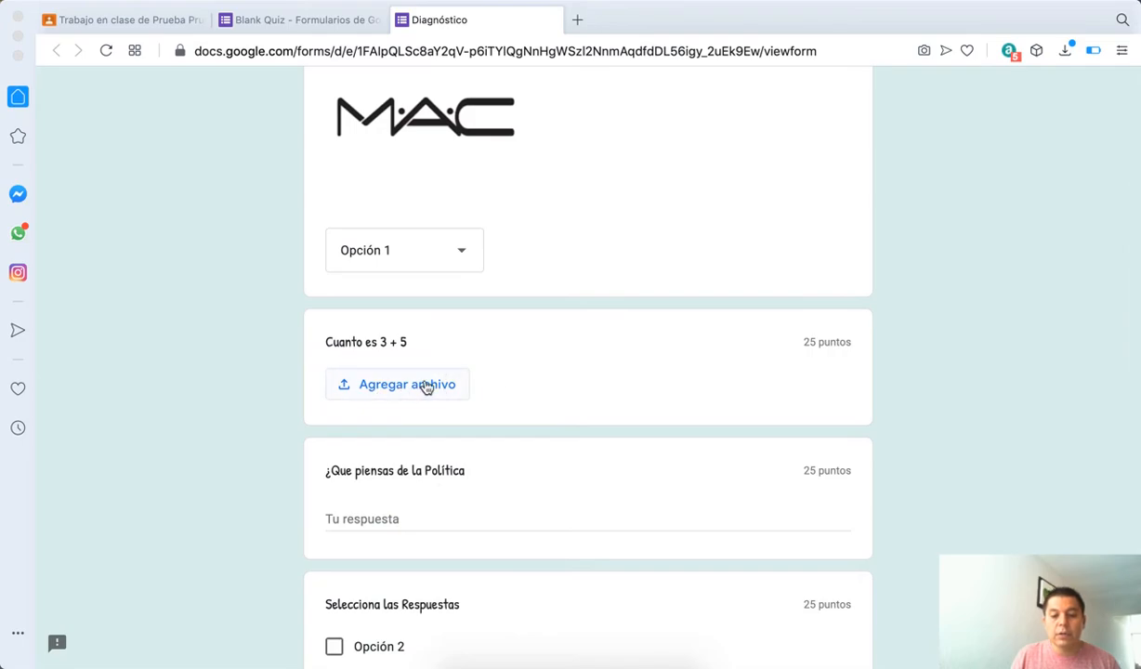
scroll(474, 476, down, 3)
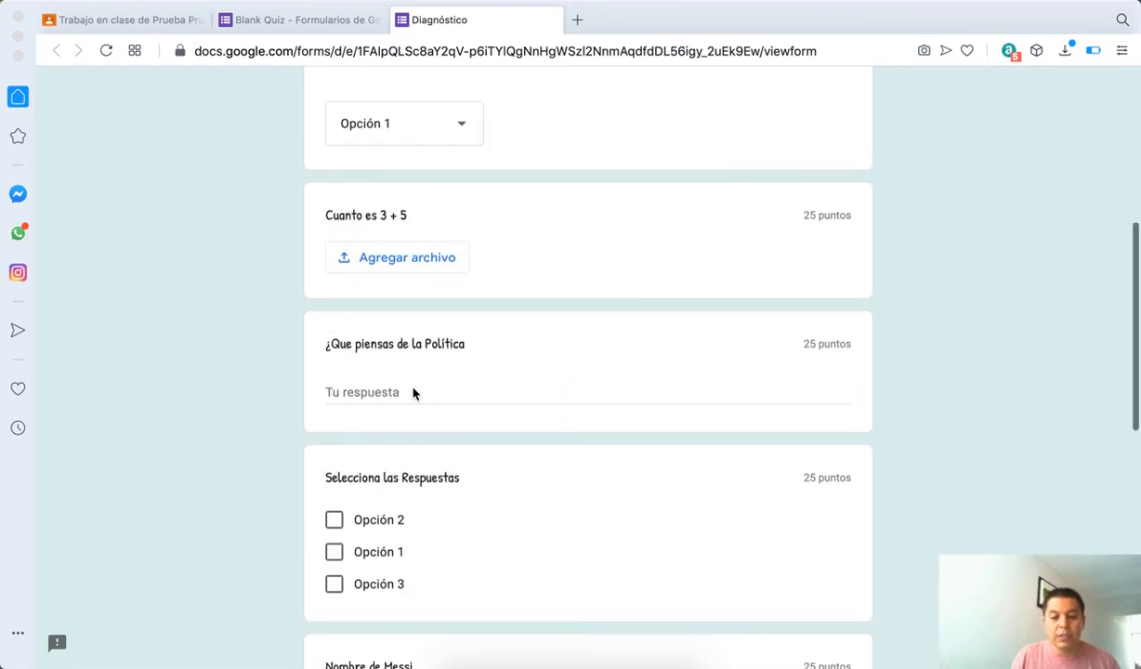
click(412, 392)
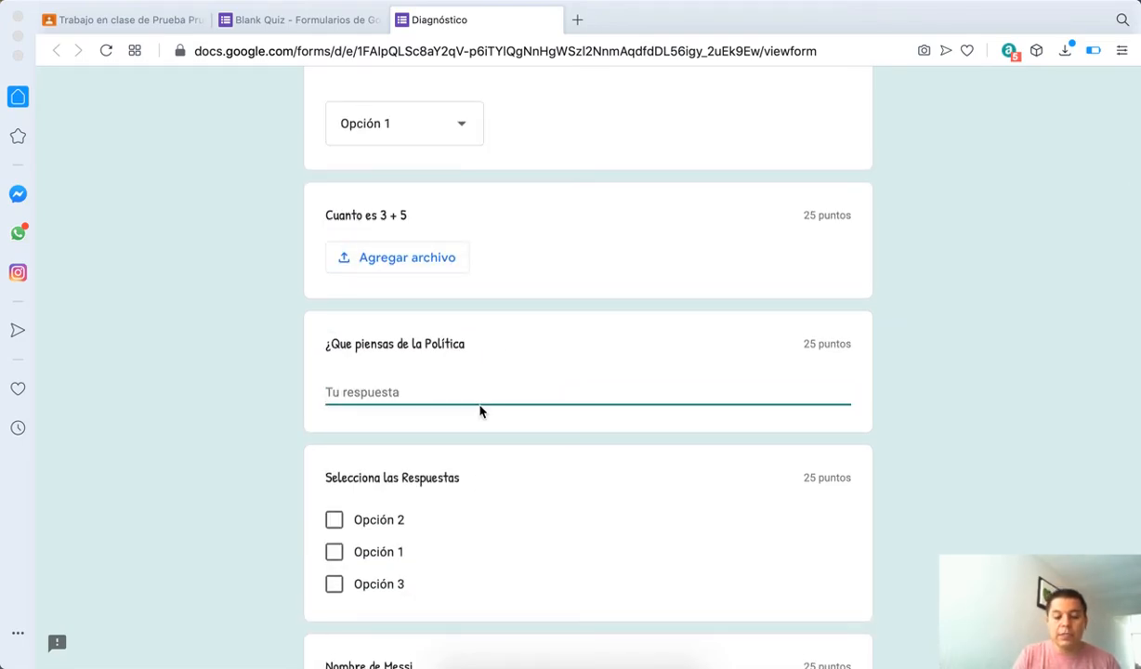
text(muchas cosas)
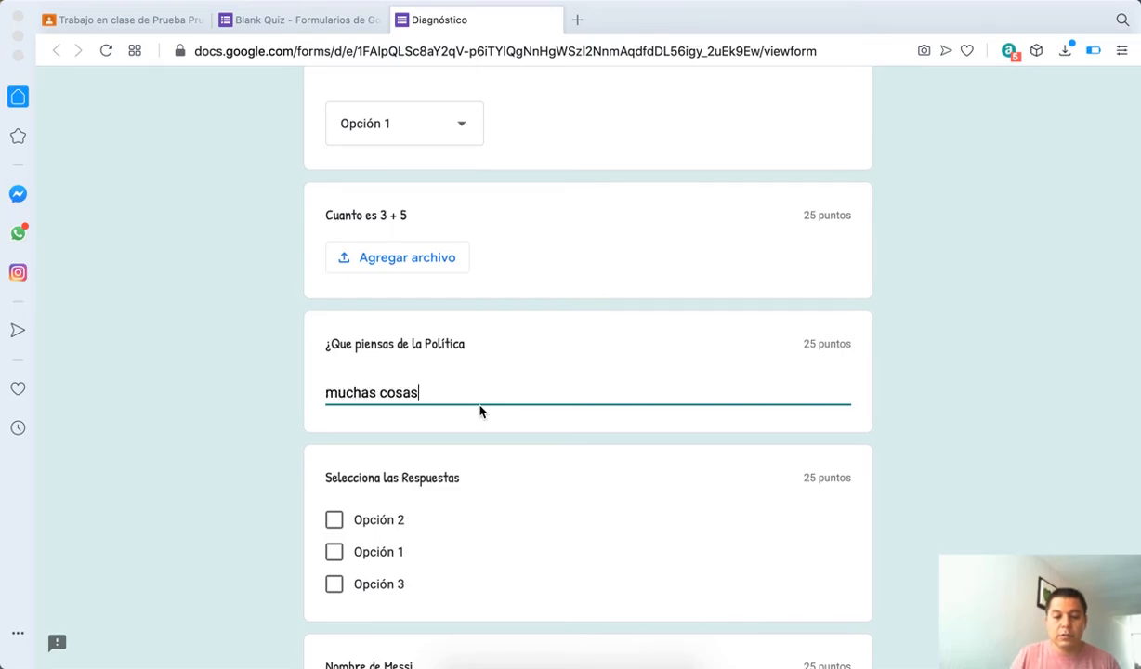
click(500, 546)
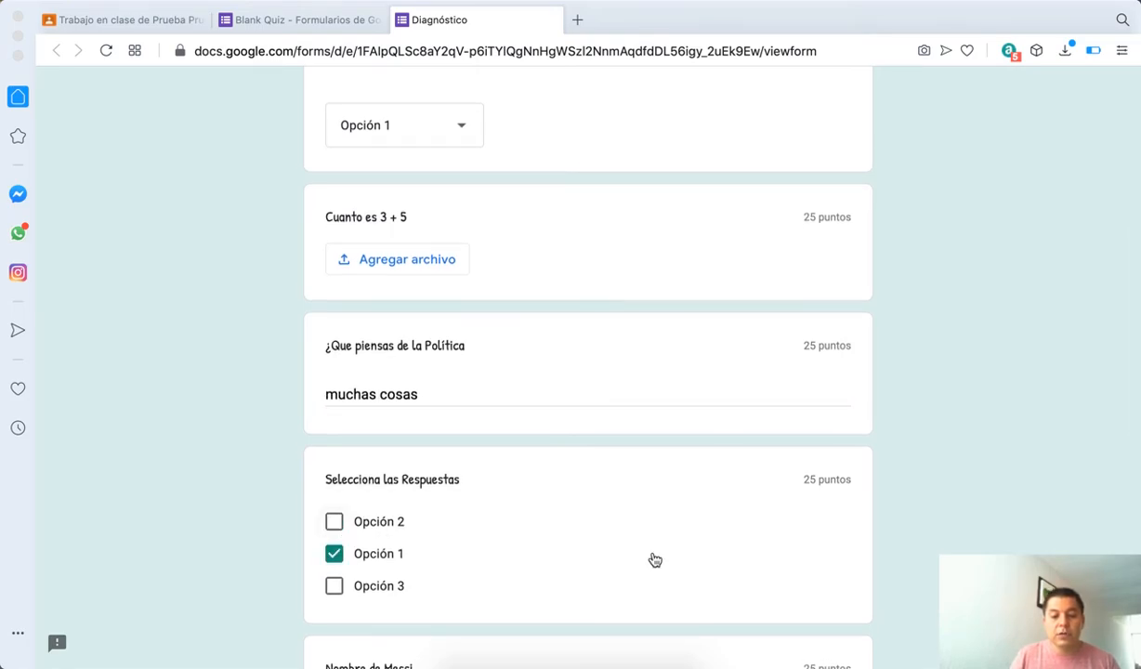
Answer the "Nombre de Messi" question with "Leonel".
scroll(593, 555, down, 3)
click(366, 512)
text(Leonel)
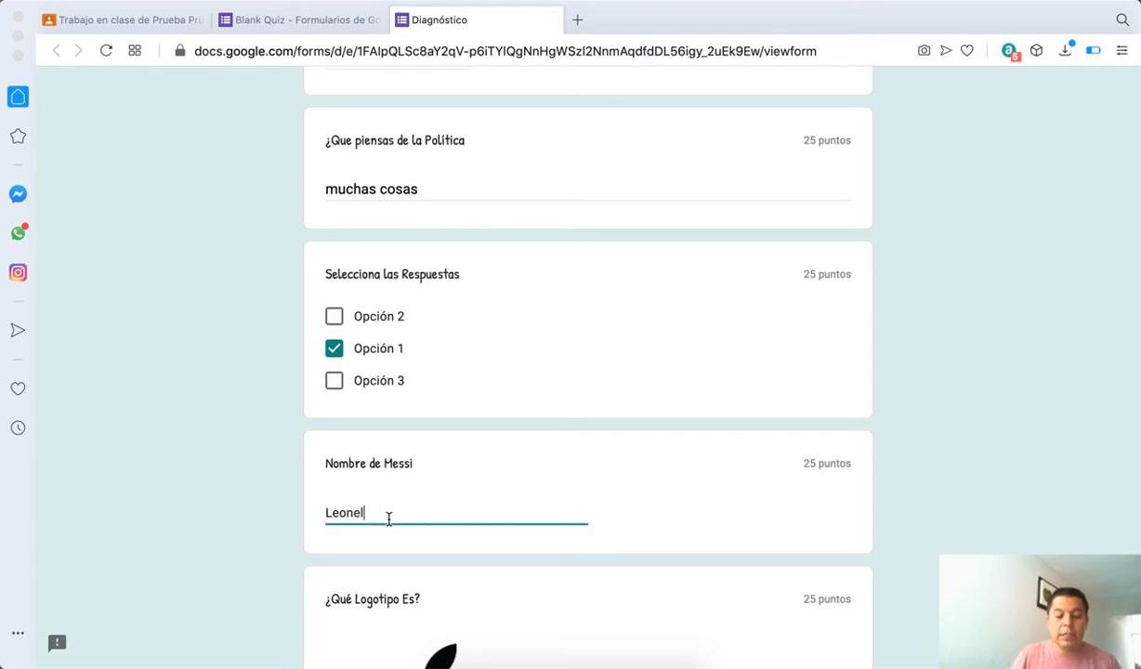
Choose Apple for the "¿Qué Logotipo Es?" question and submit the quiz.
scroll(437, 515, down, 5)
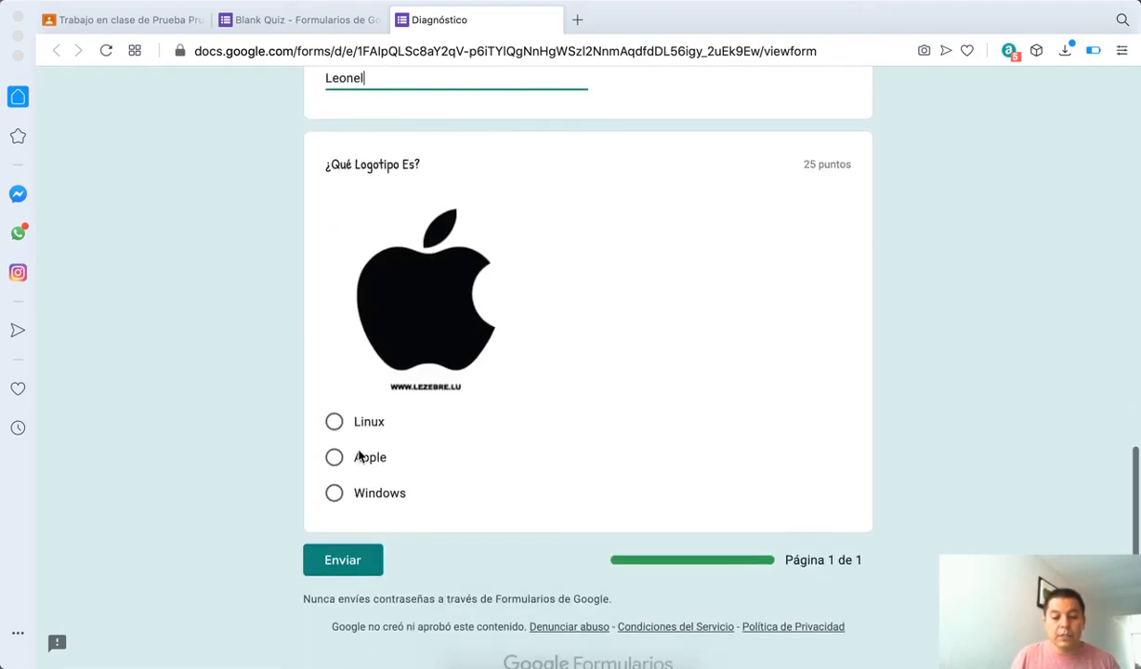
click(334, 458)
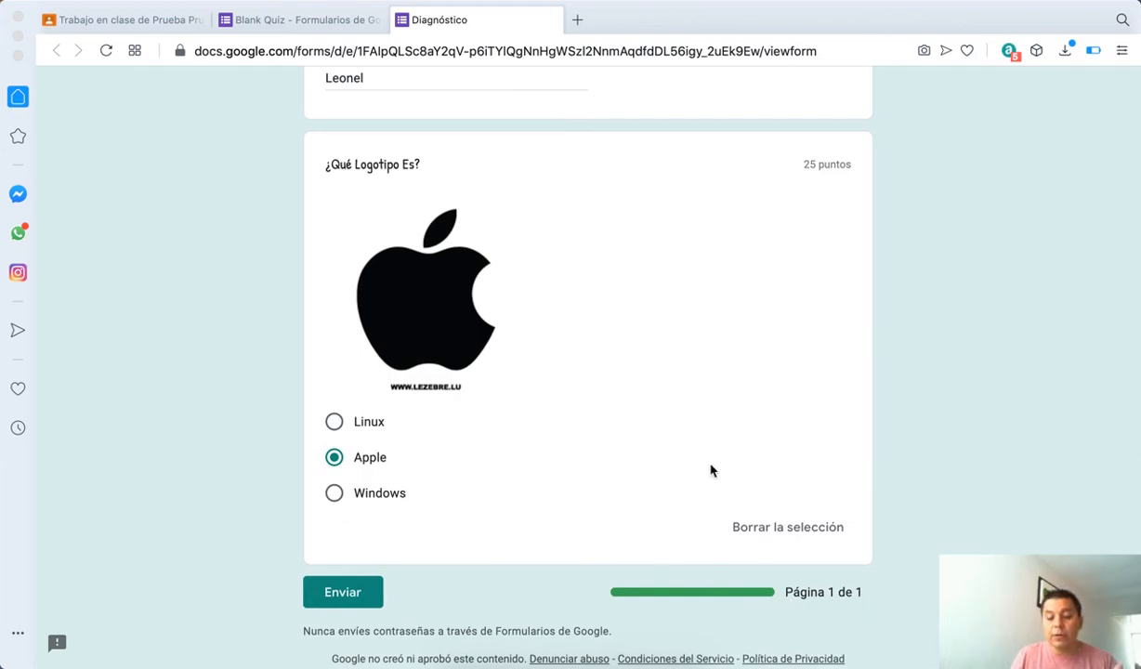
click(352, 598)
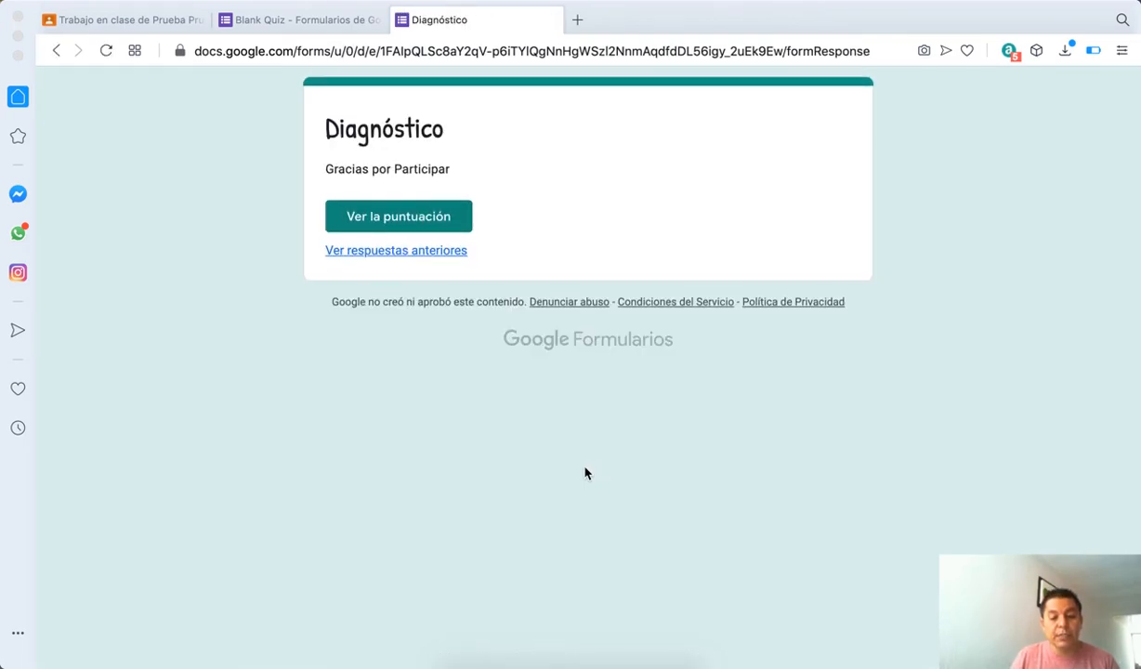
View the score of the submitted quiz and examine the total points, marked answers and correct answers for each question.
click(413, 226)
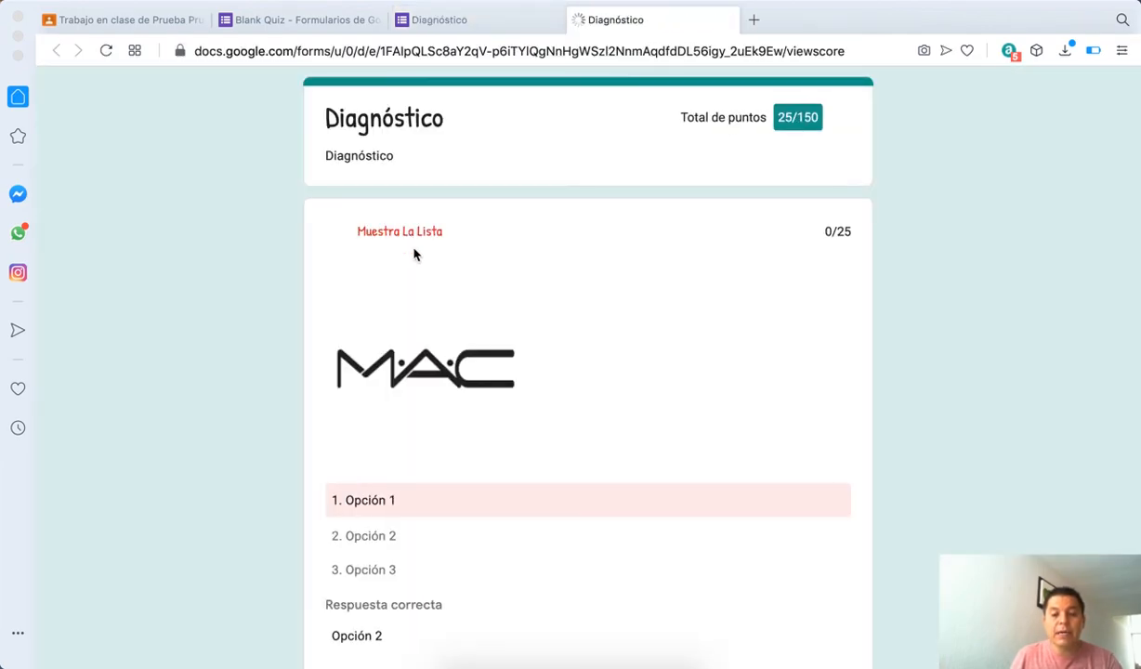
scroll(583, 378, down, 2)
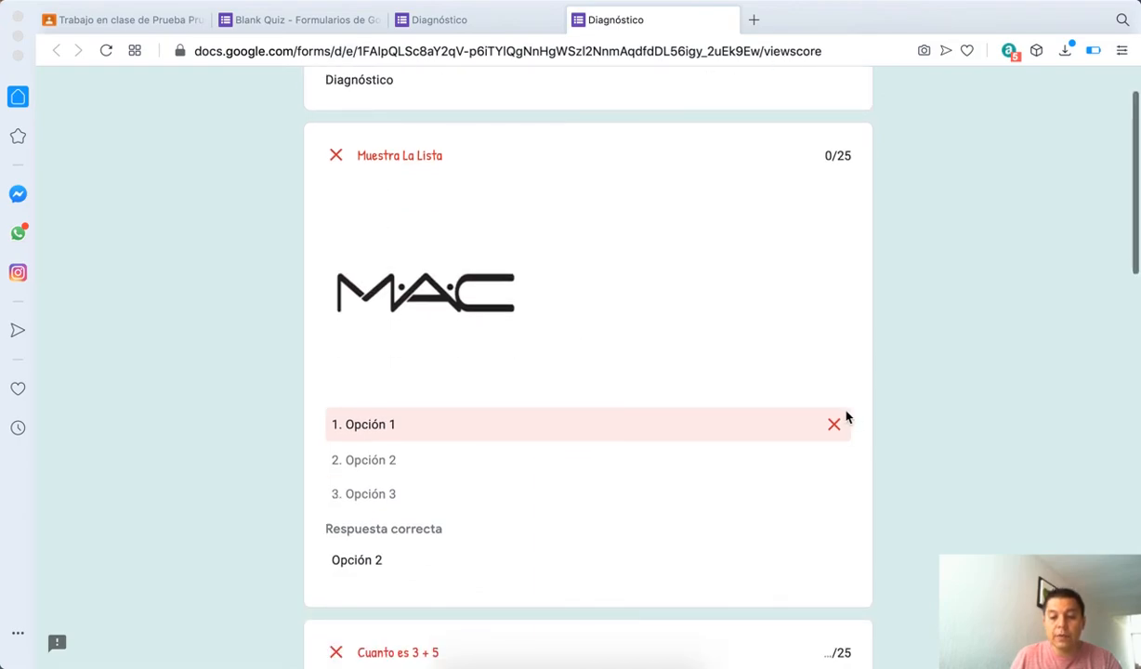
scroll(795, 232, up, 2)
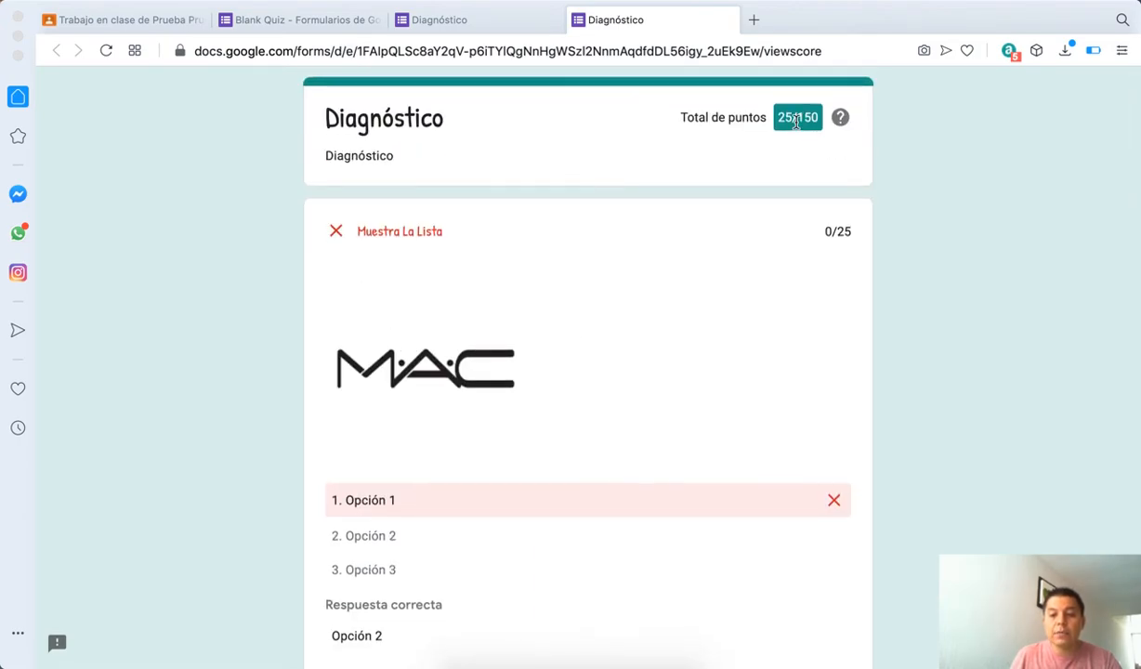
scroll(652, 477, down, 5)
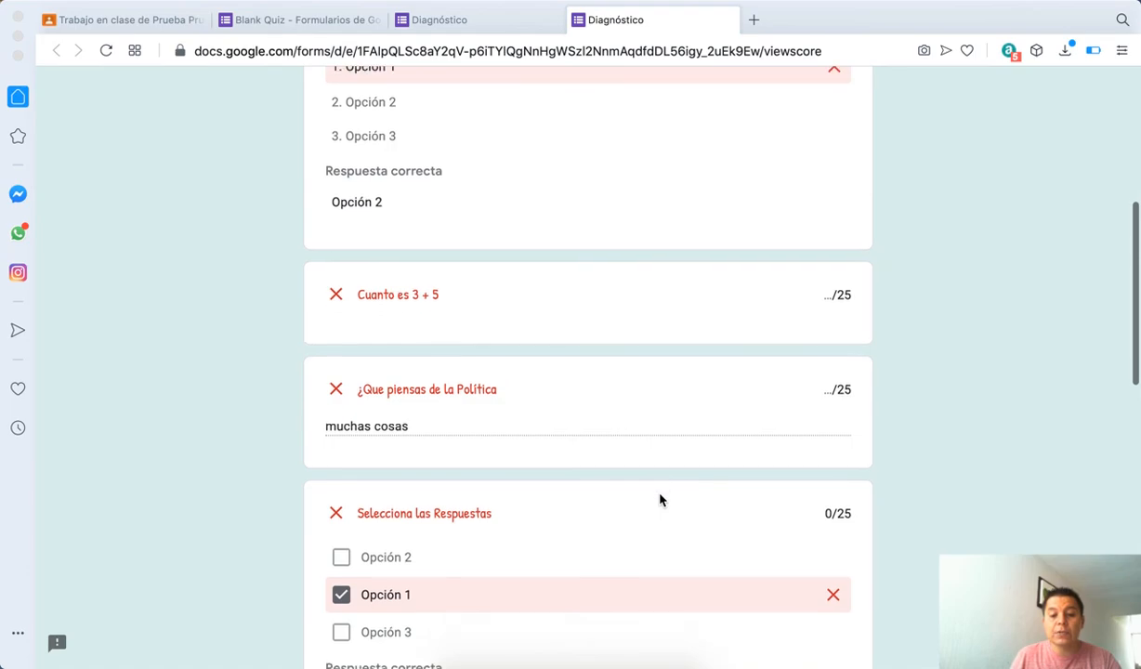
scroll(650, 493, down, 2)
scroll(582, 495, down, 3)
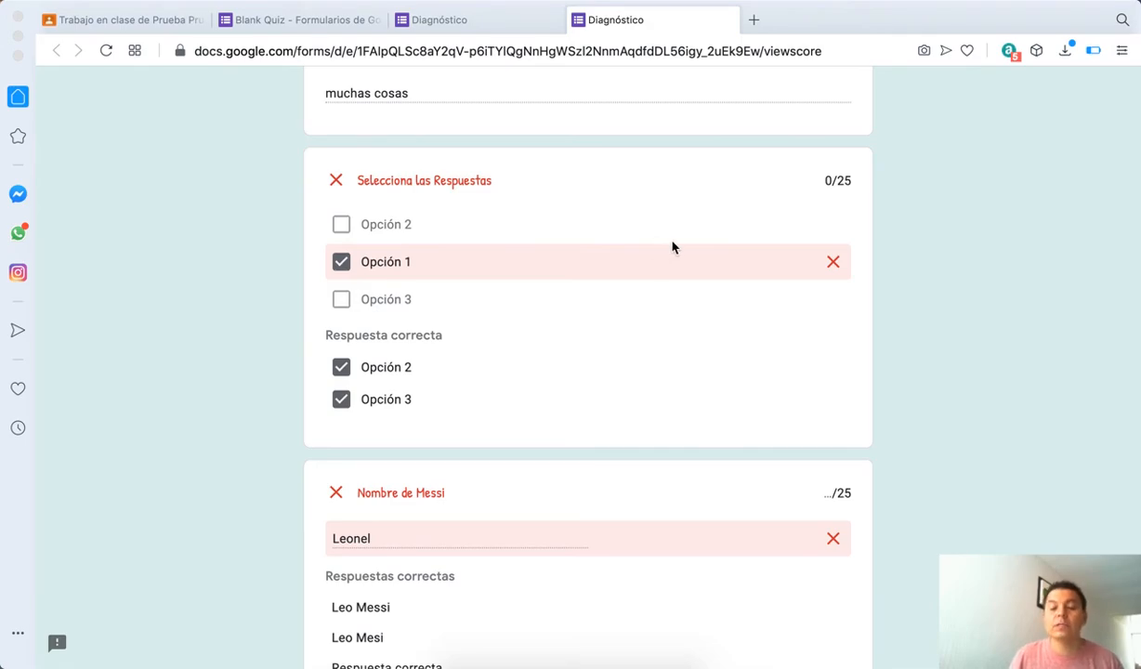
Close the score and respondent pages and examine the response summary and statistics in the form editor.
click(560, 19)
key(super+w)
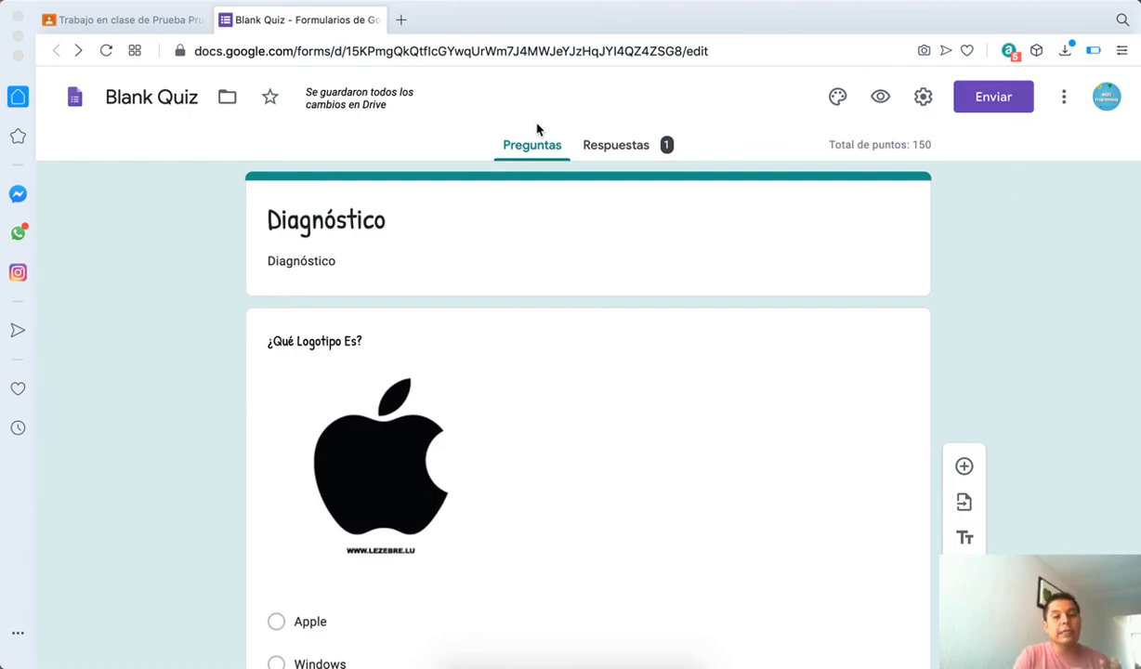
click(629, 156)
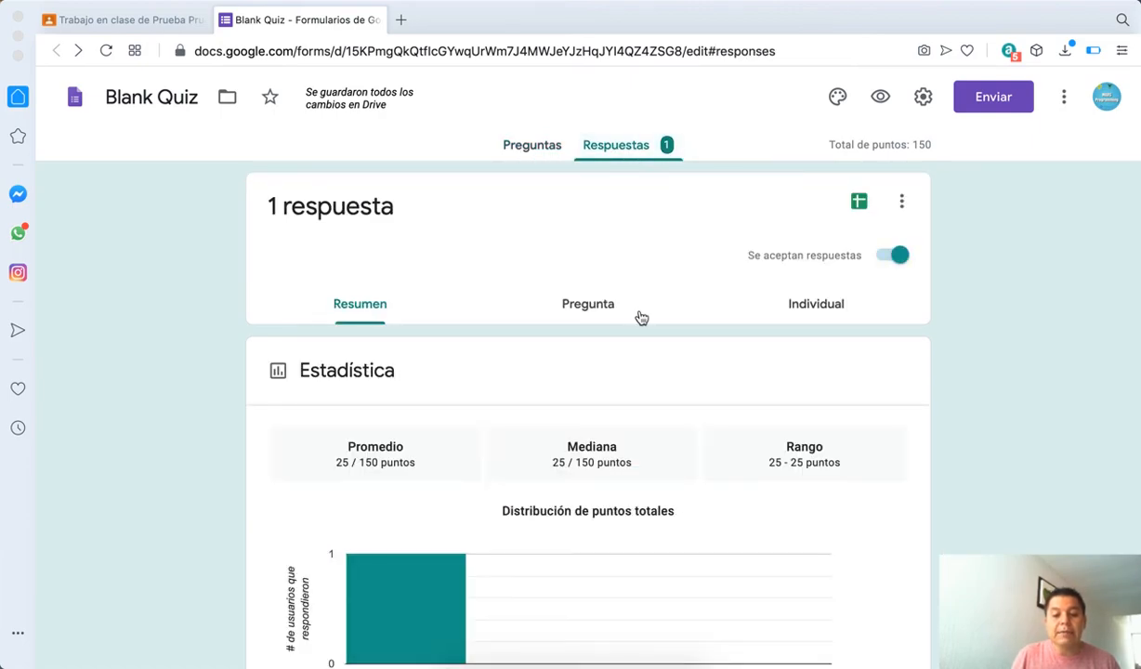
scroll(635, 385, down, 1)
scroll(633, 385, down, 2)
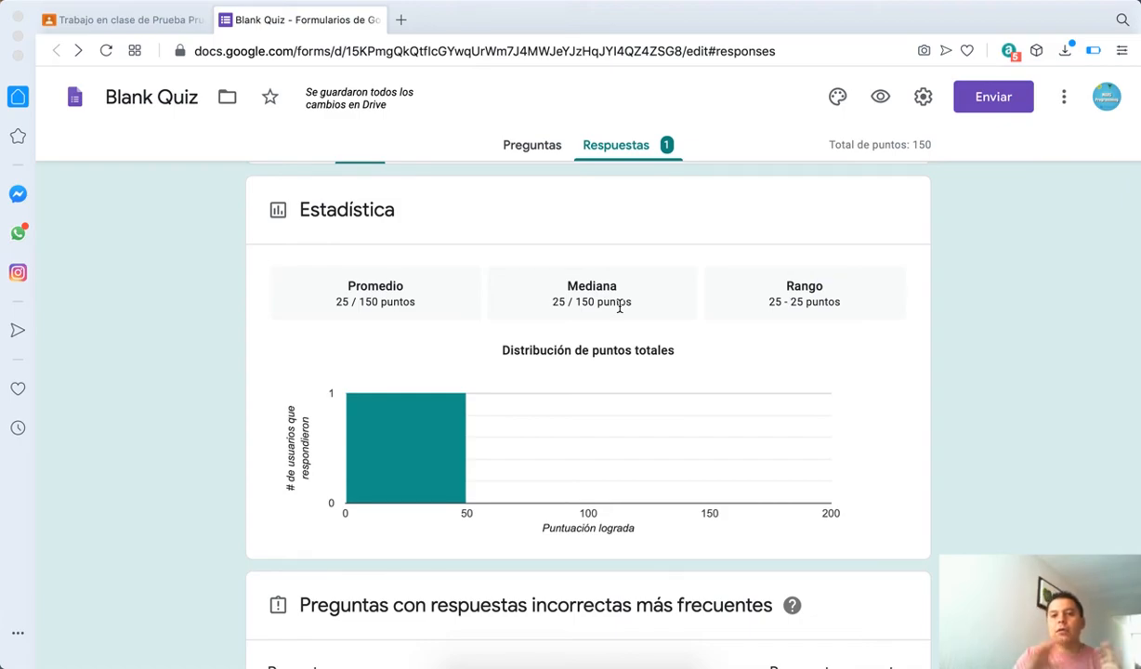
scroll(577, 284, up, 3)
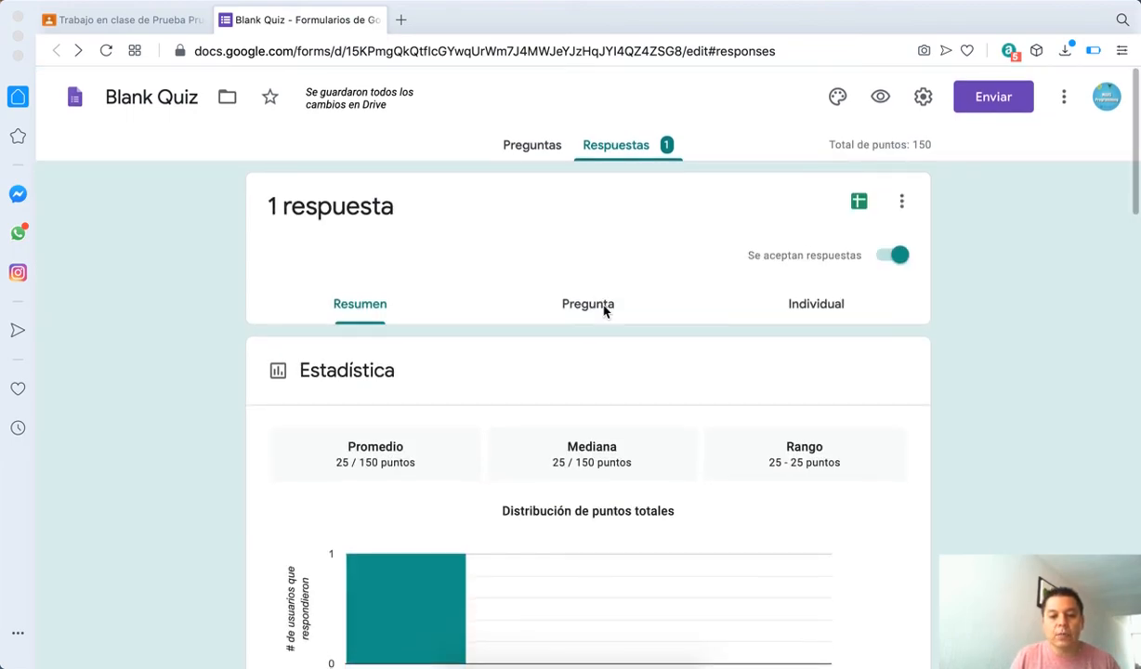
click(1064, 97)
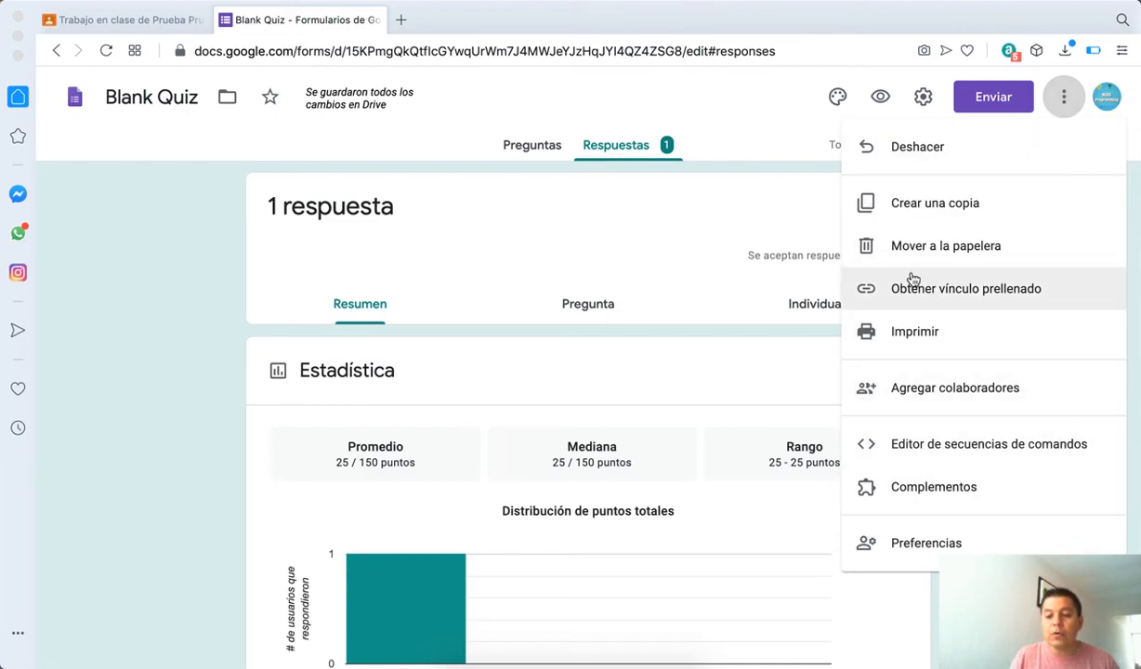
click(179, 266)
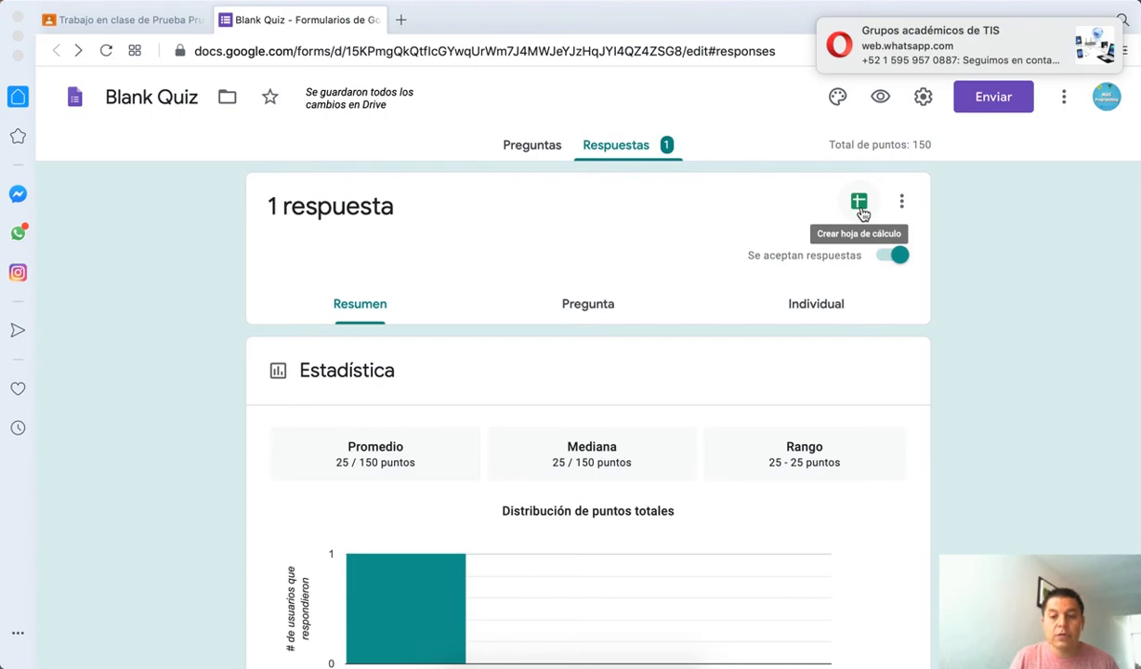
Create a new spreadsheet "Blank Quiz (Respuestas)" as the destination for the form responses and review its response columns.
scroll(859, 208, down, 1)
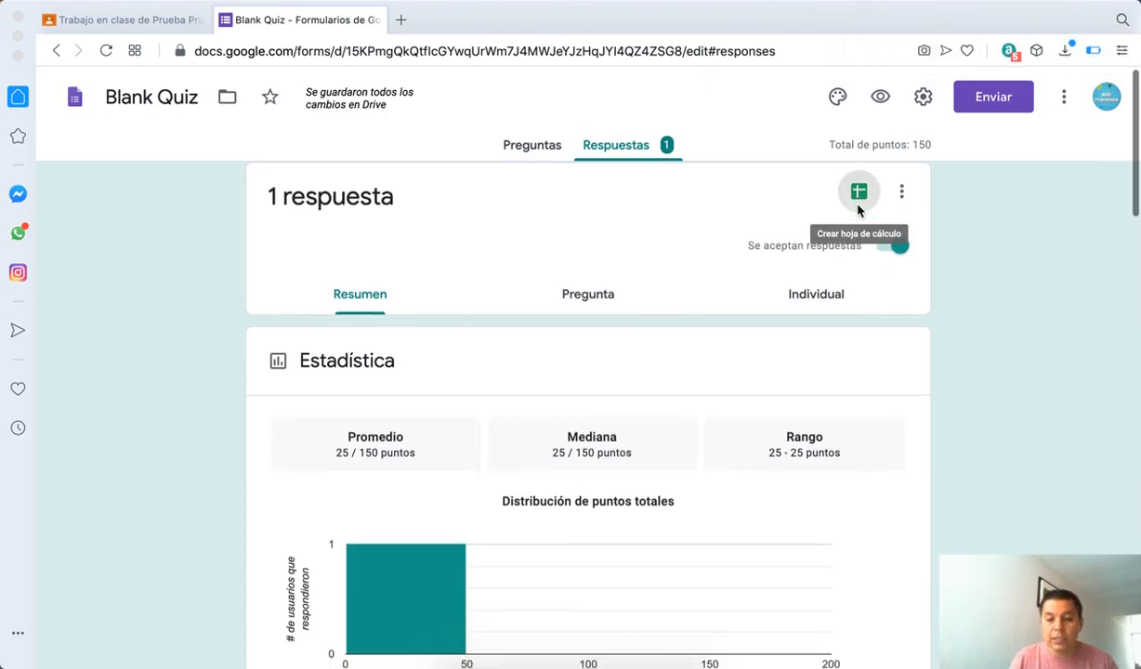
click(858, 199)
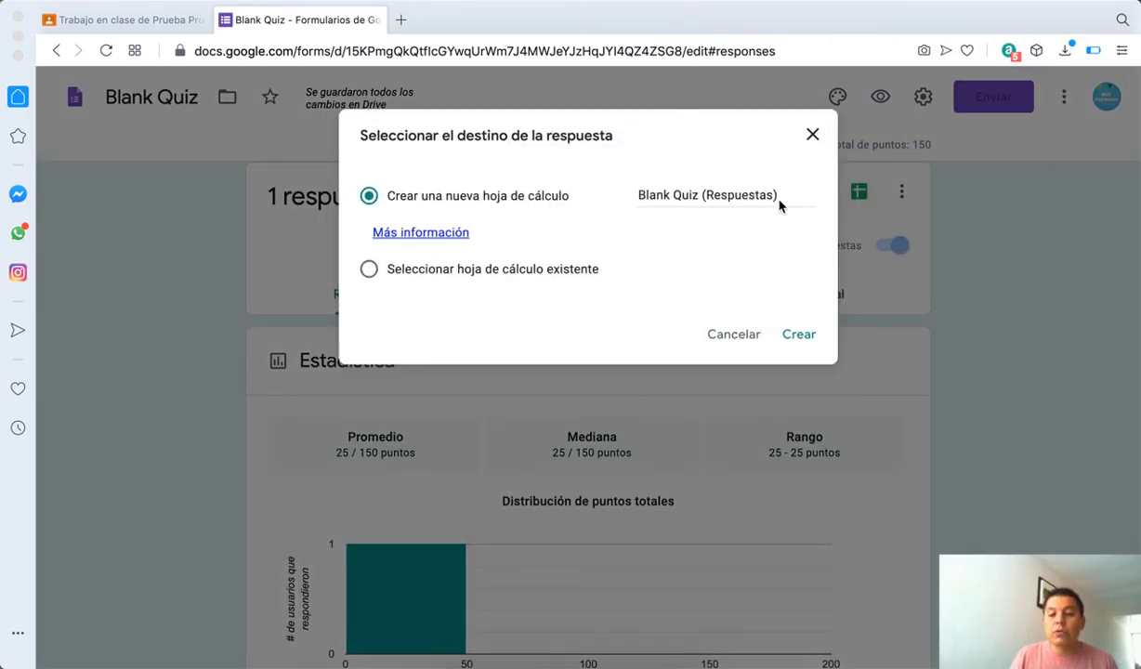
click(796, 336)
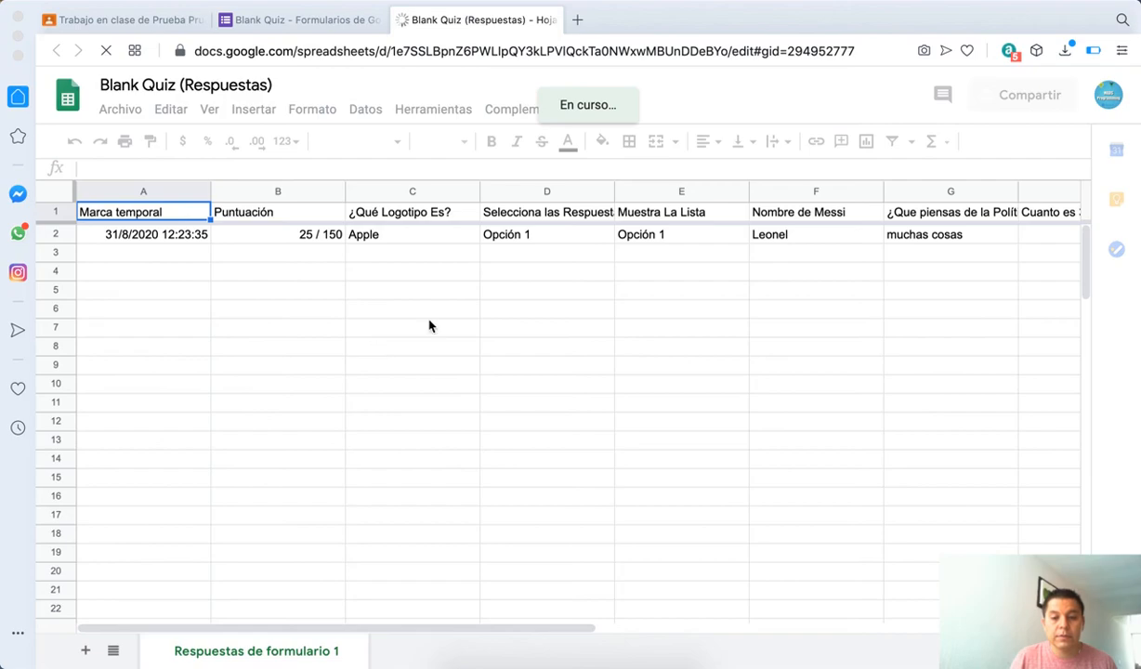
scroll(429, 326, right, 3)
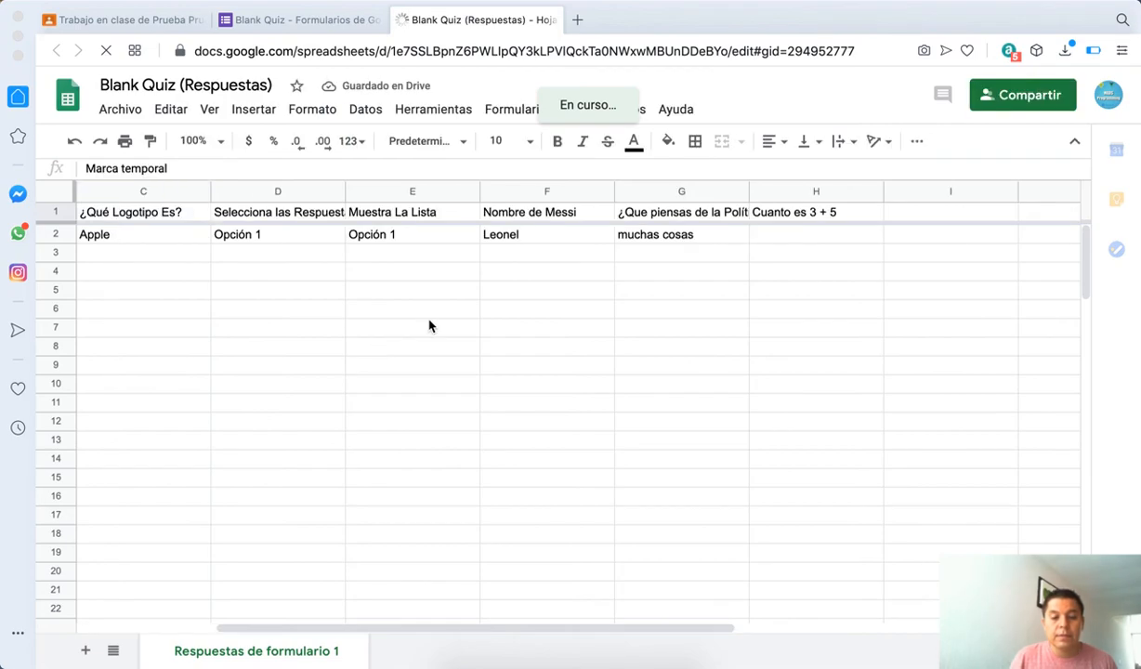
scroll(429, 326, left, 3)
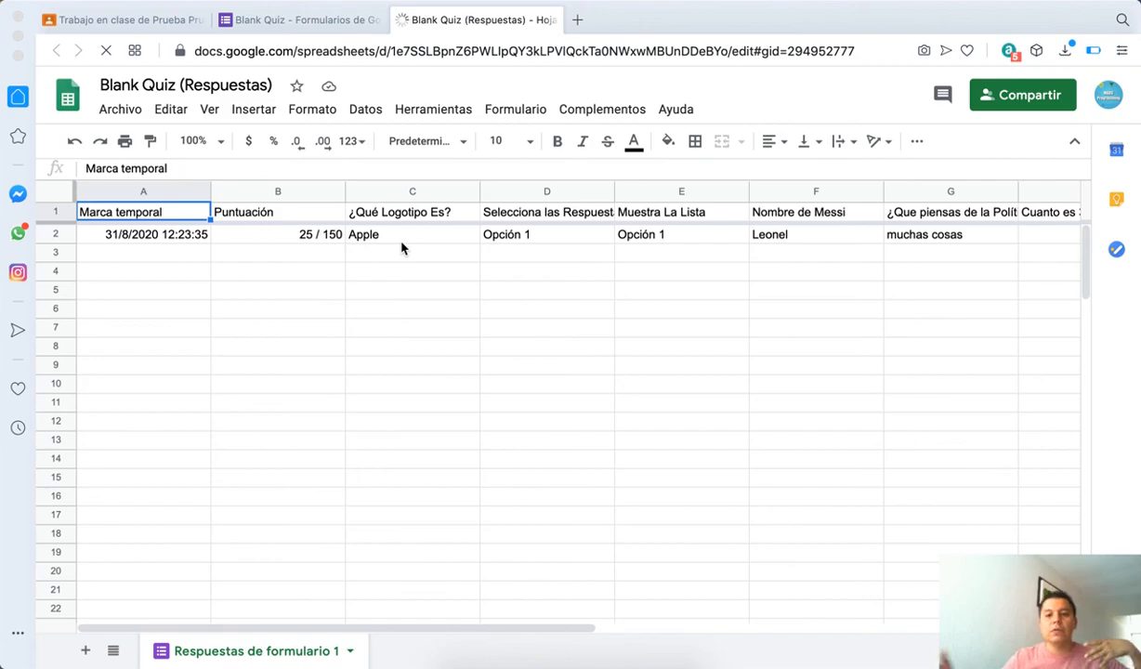
Back in the form's questions, add a new question titled "Cual es tu Nombre" and place it above the "¿Qué Logotipo Es?" question.
click(276, 21)
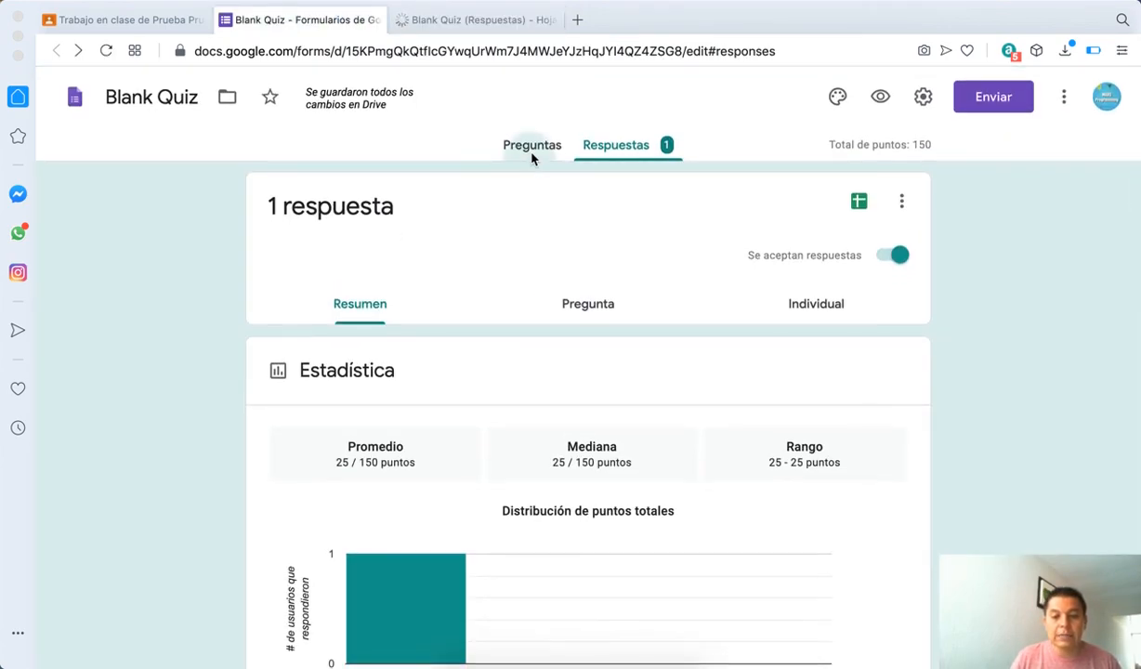
click(532, 150)
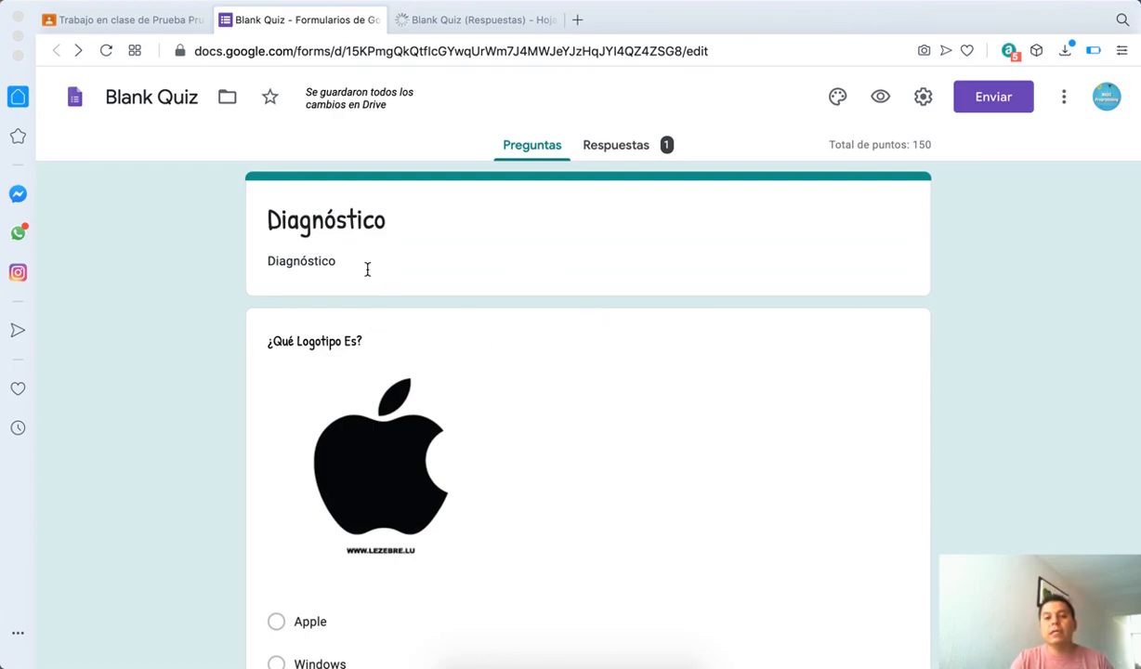
click(786, 318)
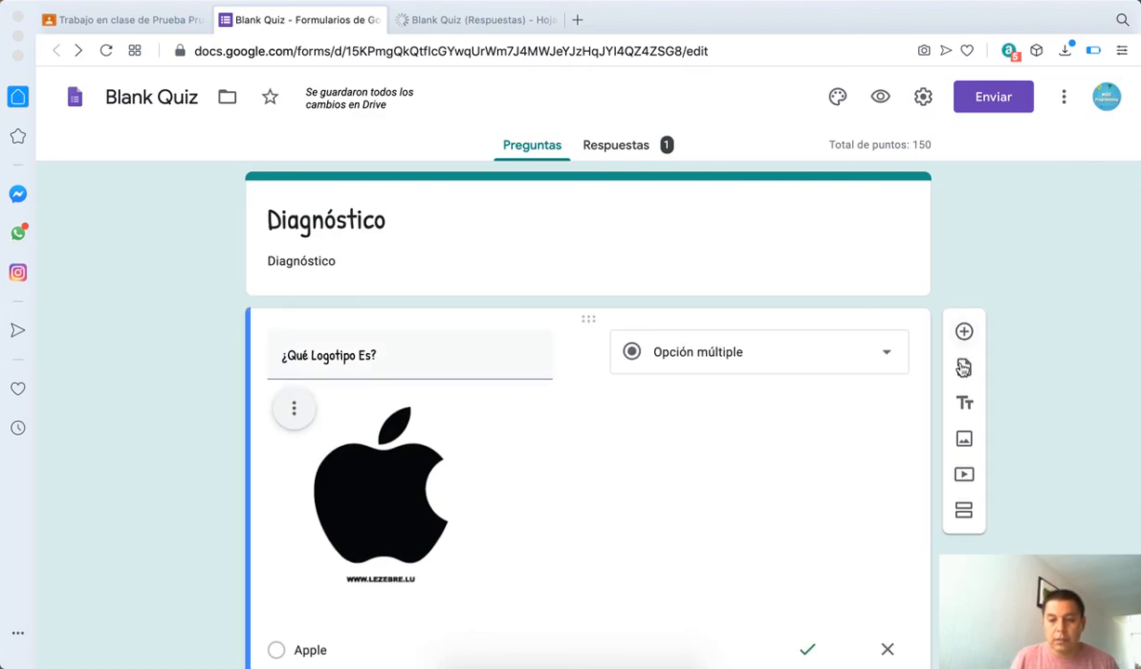
click(963, 331)
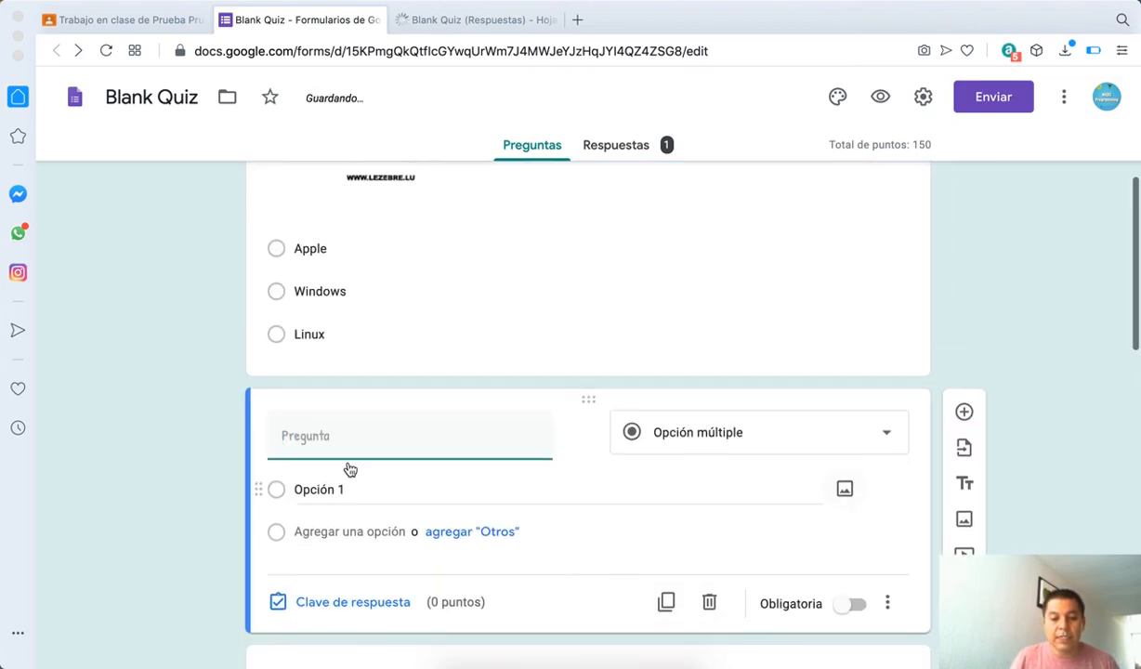
drag(589, 403, 622, 312)
text(Cual es t)
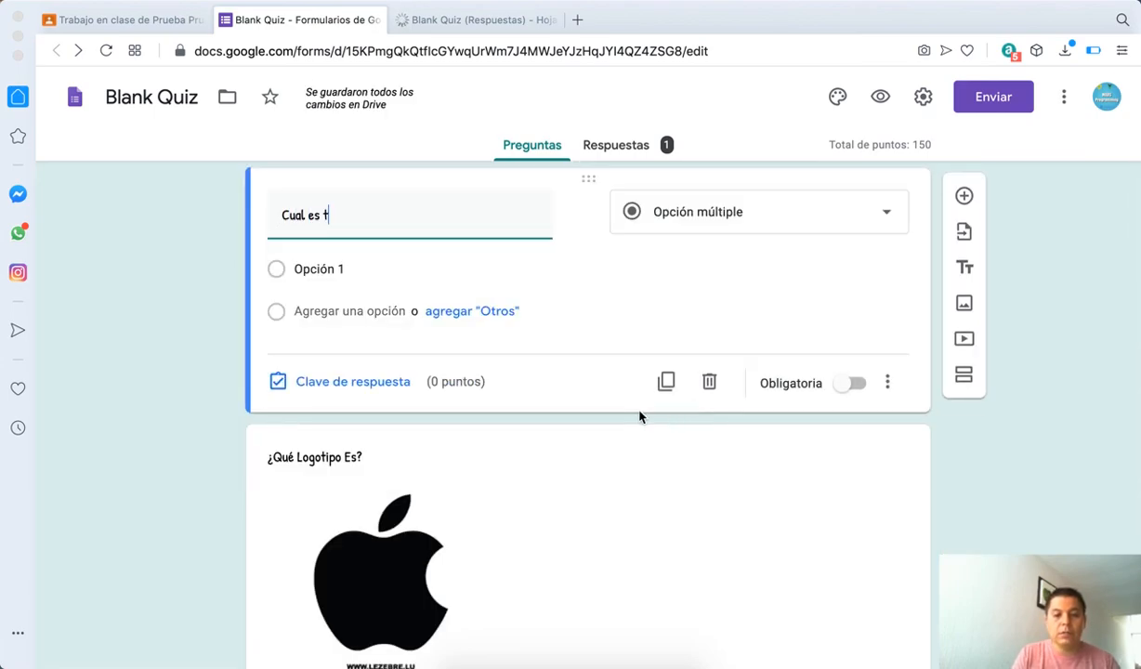
text(u Nombre)
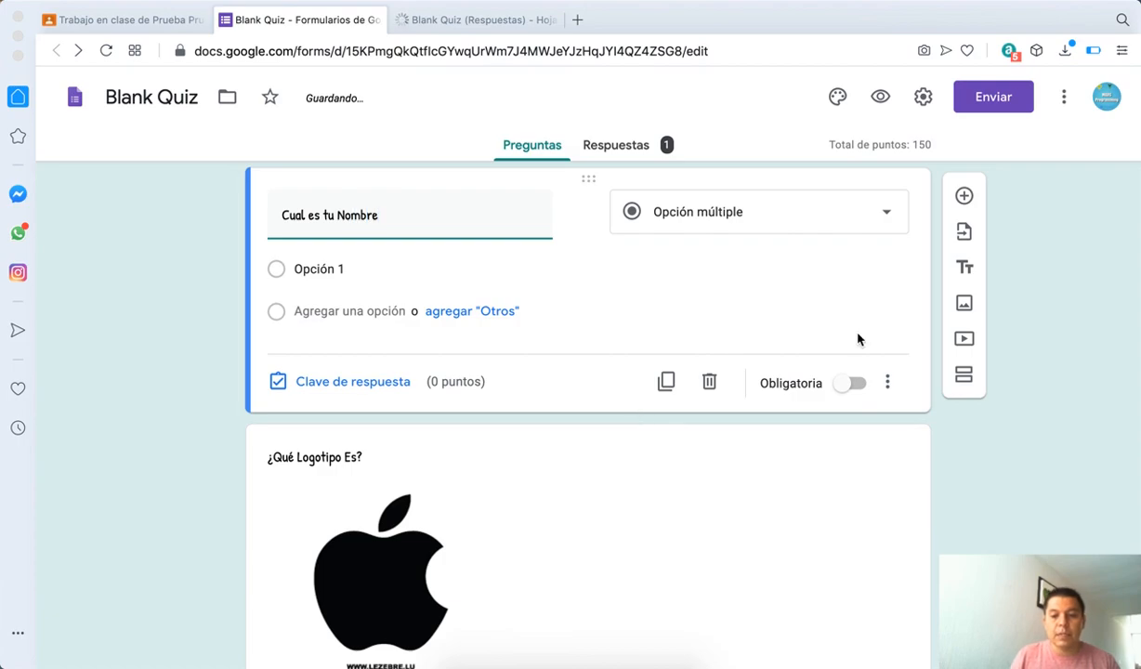
Set the "Cual es tu Nombre" question's type to Respuesta breve and make it required (Obligatoria).
click(881, 219)
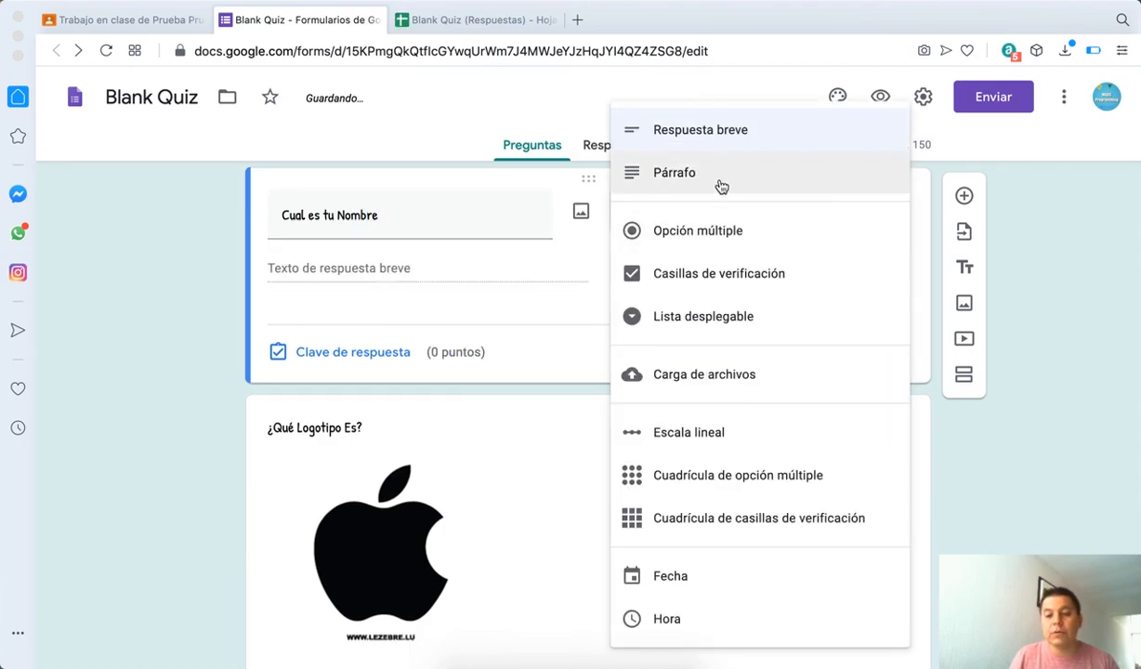
click(712, 135)
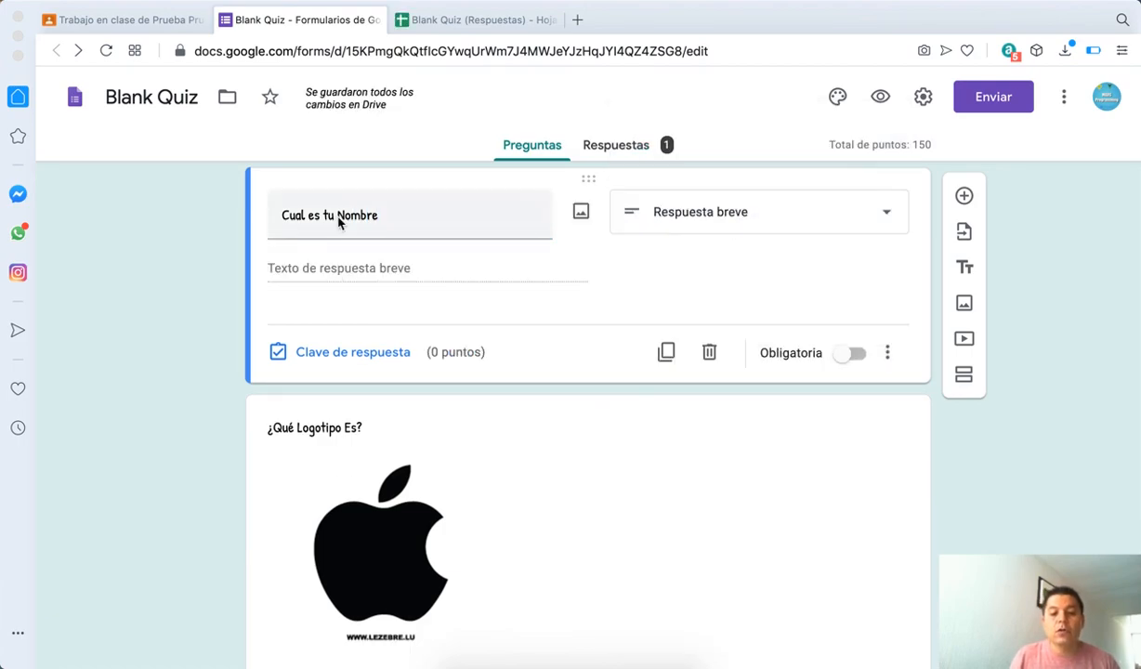
click(861, 360)
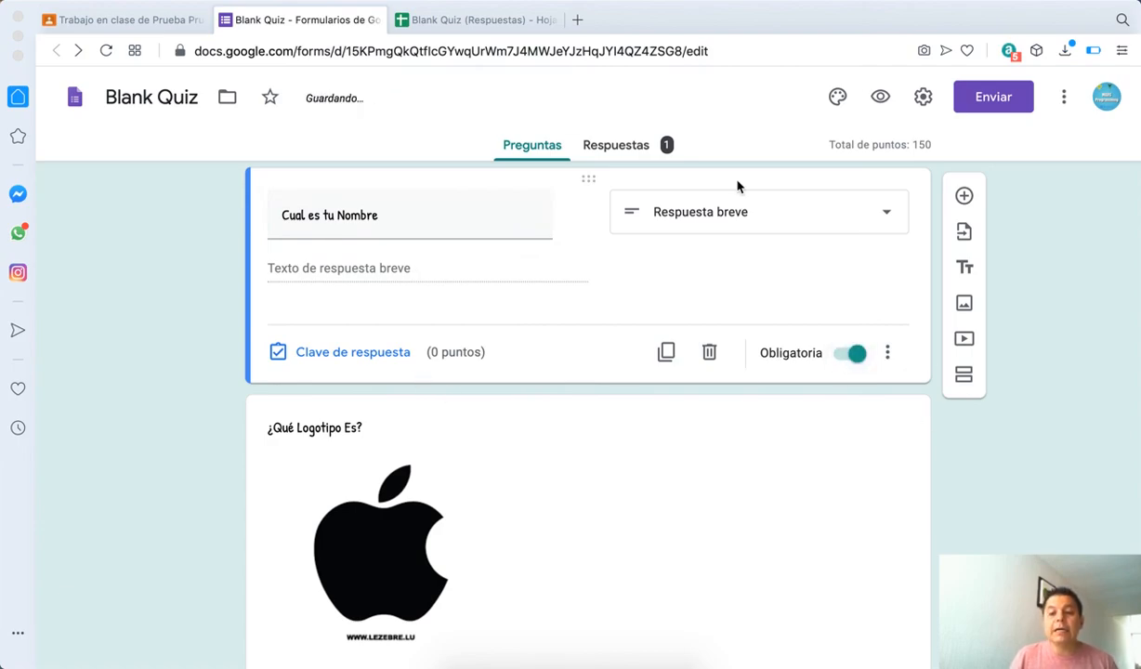
Preview the quiz as a respondent, and close the preview, the response spreadsheet and the form editor to return to the assignment.
click(880, 97)
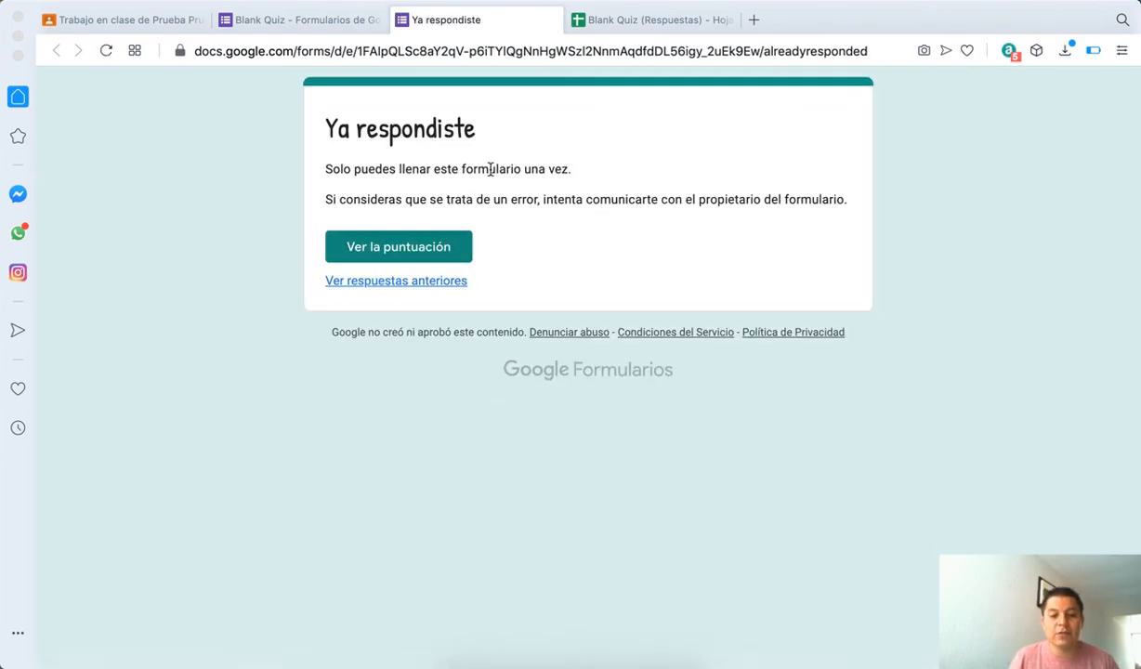
click(402, 19)
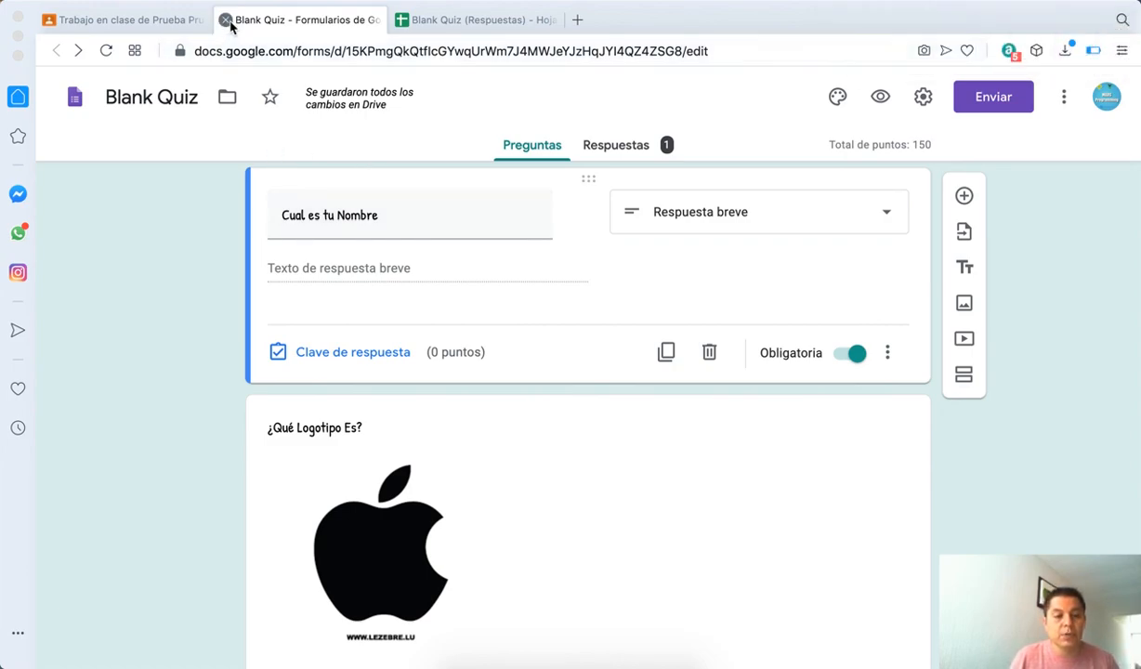
click(401, 20)
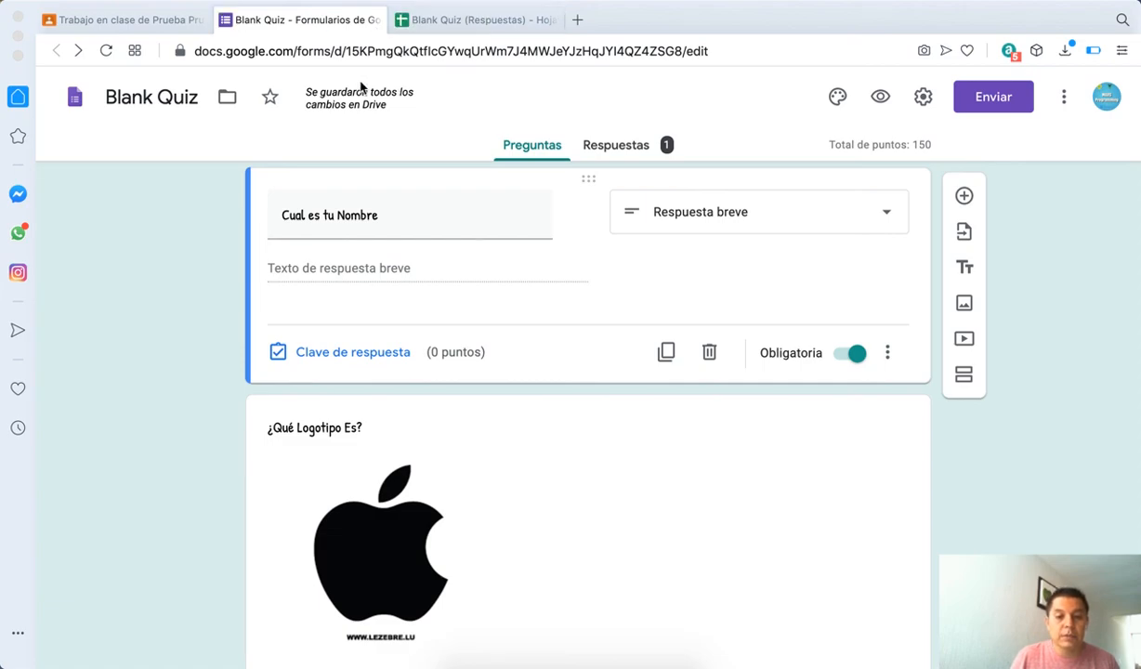
click(226, 20)
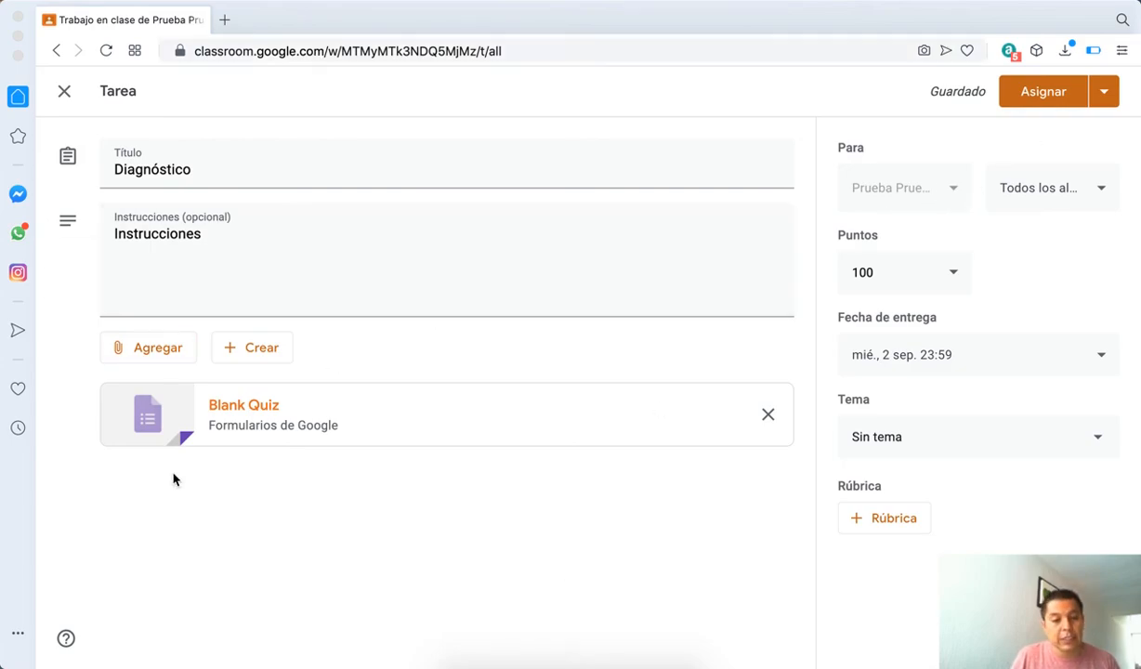
Assign the "Diagnóstico" assignment with its attached Blank Quiz to the class and reload the classwork page.
click(1019, 102)
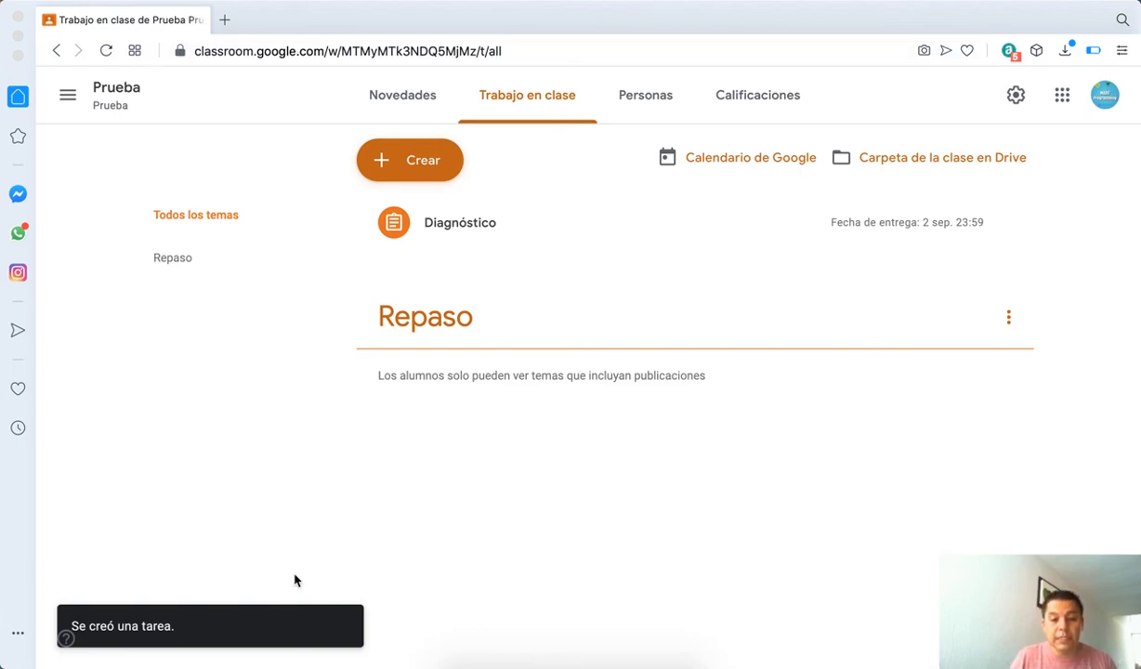
click(107, 51)
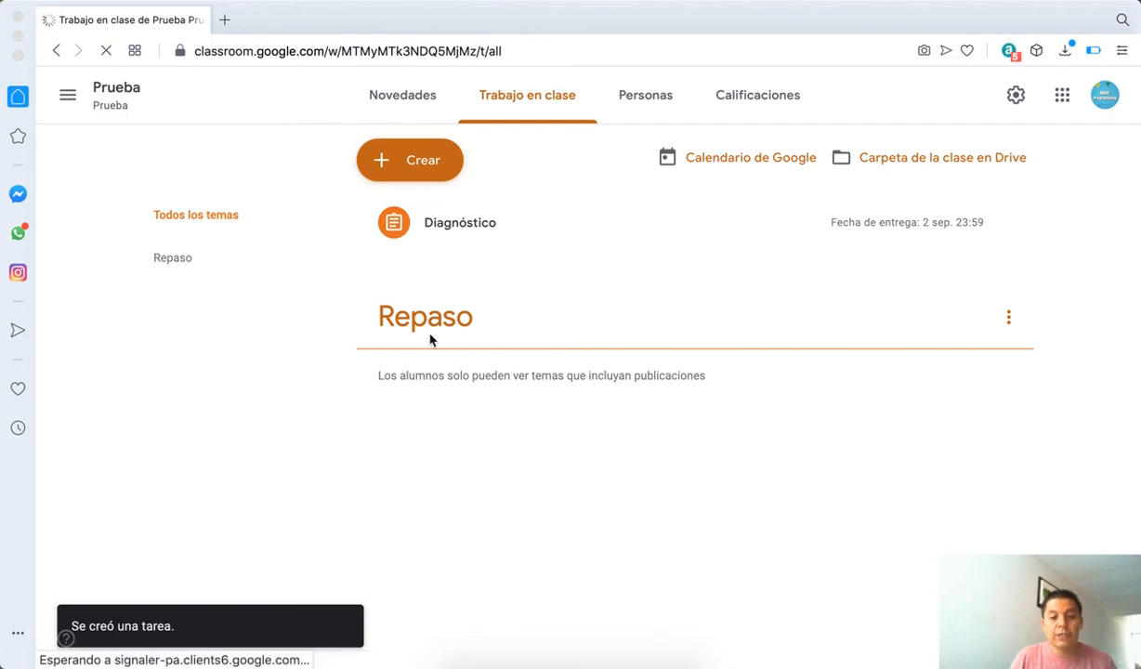